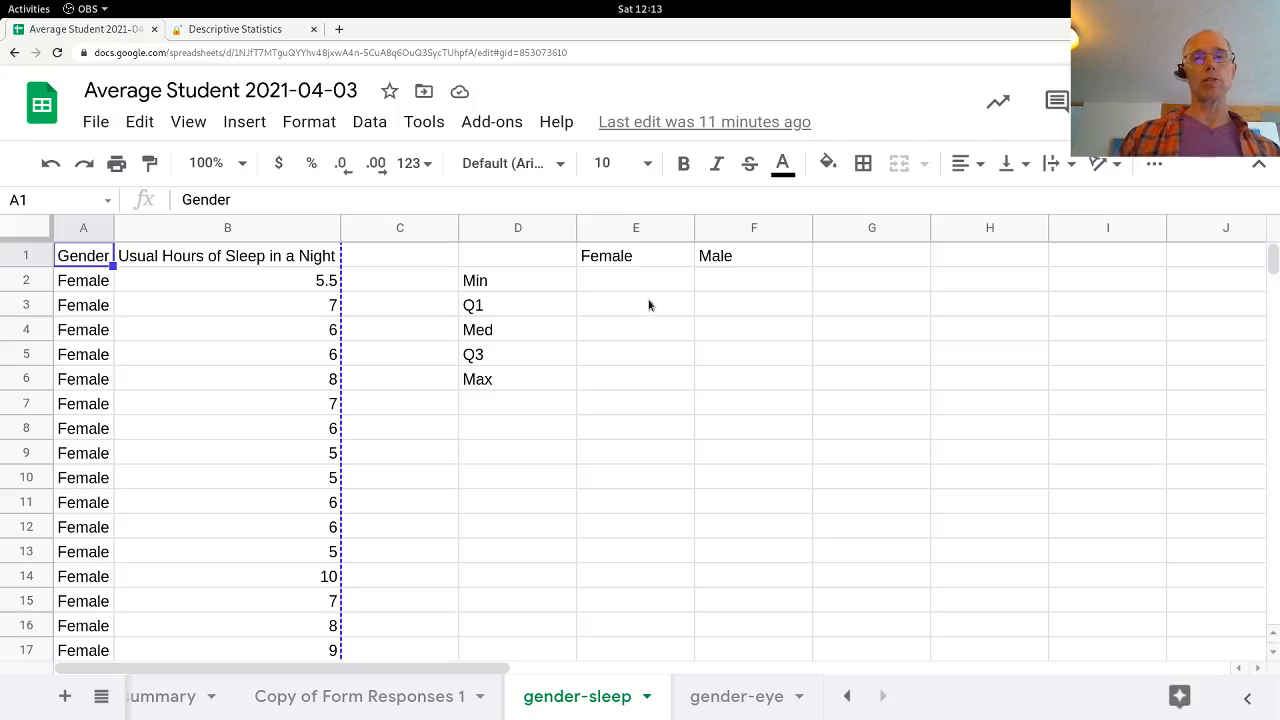
# Step: Build the formula =MIN(B2:B105) in E2, covering the sleep hours of all Female rows
pyautogui.click(623, 286)
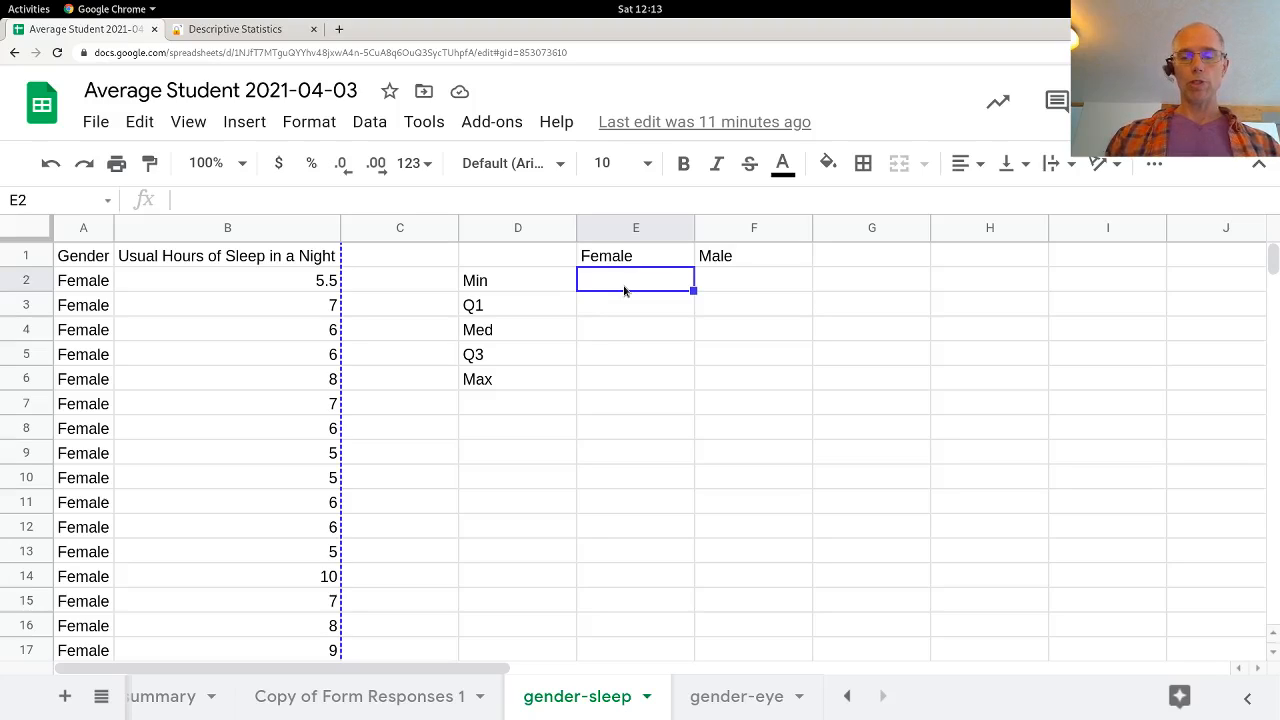
pyautogui.write('=min')
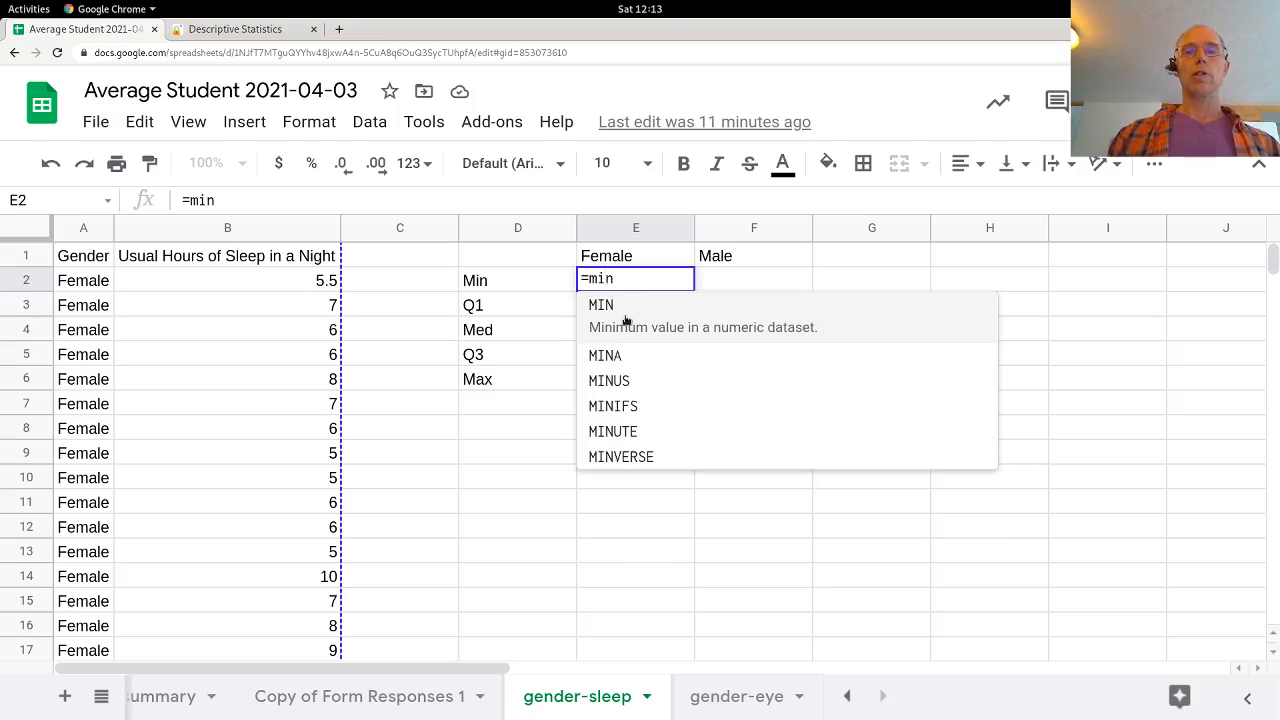
pyautogui.click(623, 318)
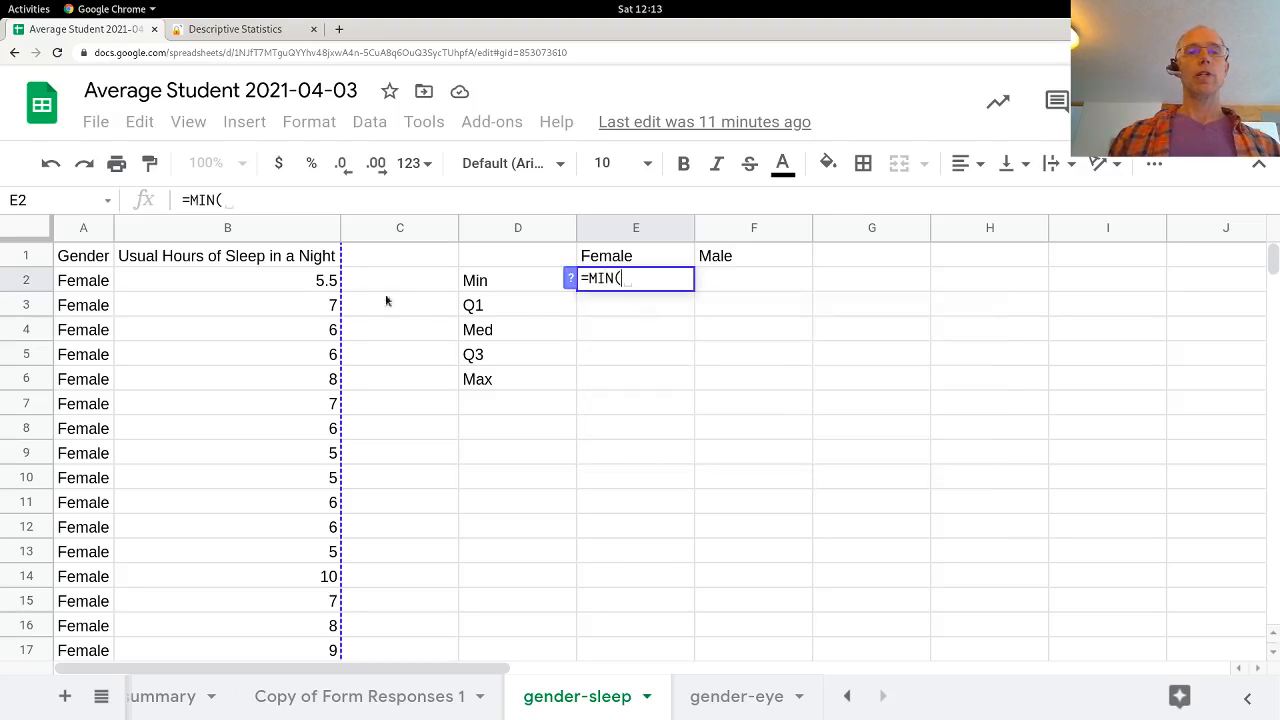
pyautogui.click(276, 286)
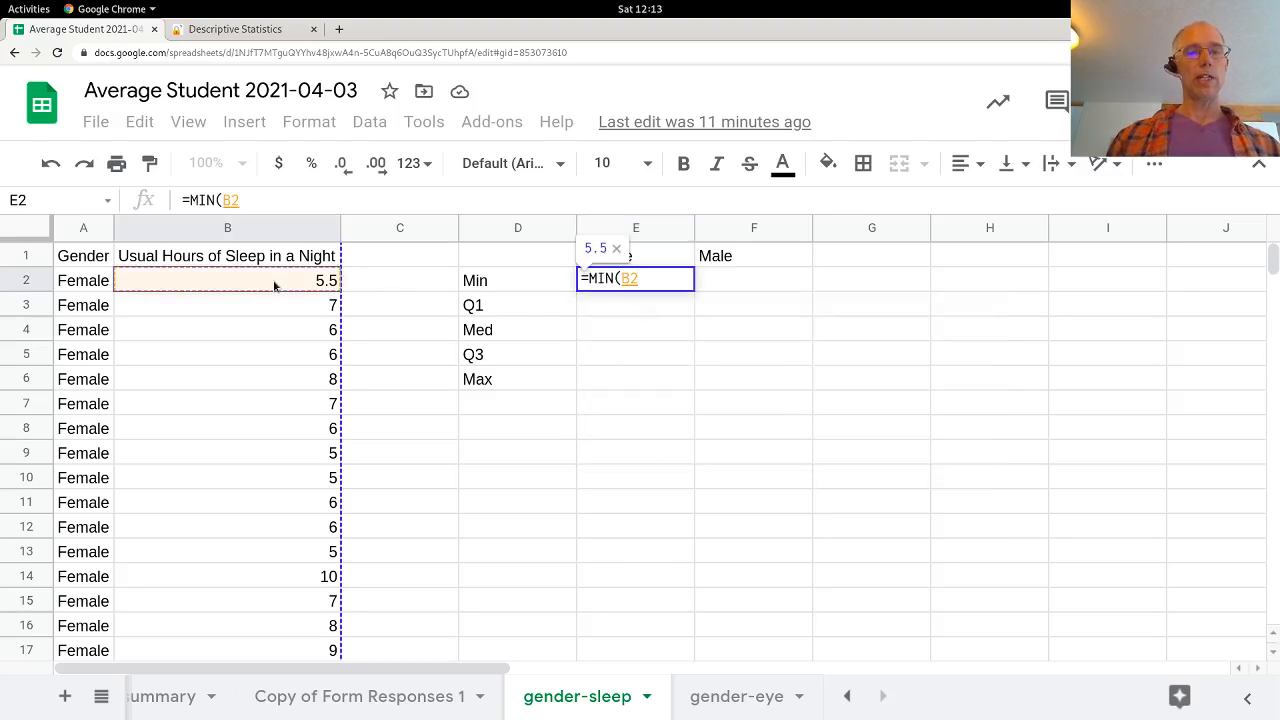
pyautogui.hotkey('shift', 'Down')
pyautogui.hotkey('shift', 'Down')
pyautogui.hotkey('shift', 'Down')
pyautogui.hotkey('shift', 'Down')
pyautogui.hotkey('shift', 'Down')
pyautogui.hotkey('shift', 'Down')
pyautogui.hotkey('shift', 'Down')
pyautogui.hotkey('shift', 'Down')
pyautogui.hotkey('shift', 'Down')
pyautogui.hotkey('shift', 'Down')
pyautogui.hotkey('shift', 'Down')
pyautogui.hotkey('shift', 'Down')
pyautogui.hotkey('shift', 'Down')
pyautogui.hotkey('shift', 'Down')
pyautogui.hotkey('shift', 'Down')
pyautogui.hotkey('shift', 'Down')
pyautogui.hotkey('shift', 'Down')
pyautogui.hotkey('shift', 'Down')
pyautogui.hotkey('shift', 'Down')
pyautogui.hotkey('shift', 'Down')
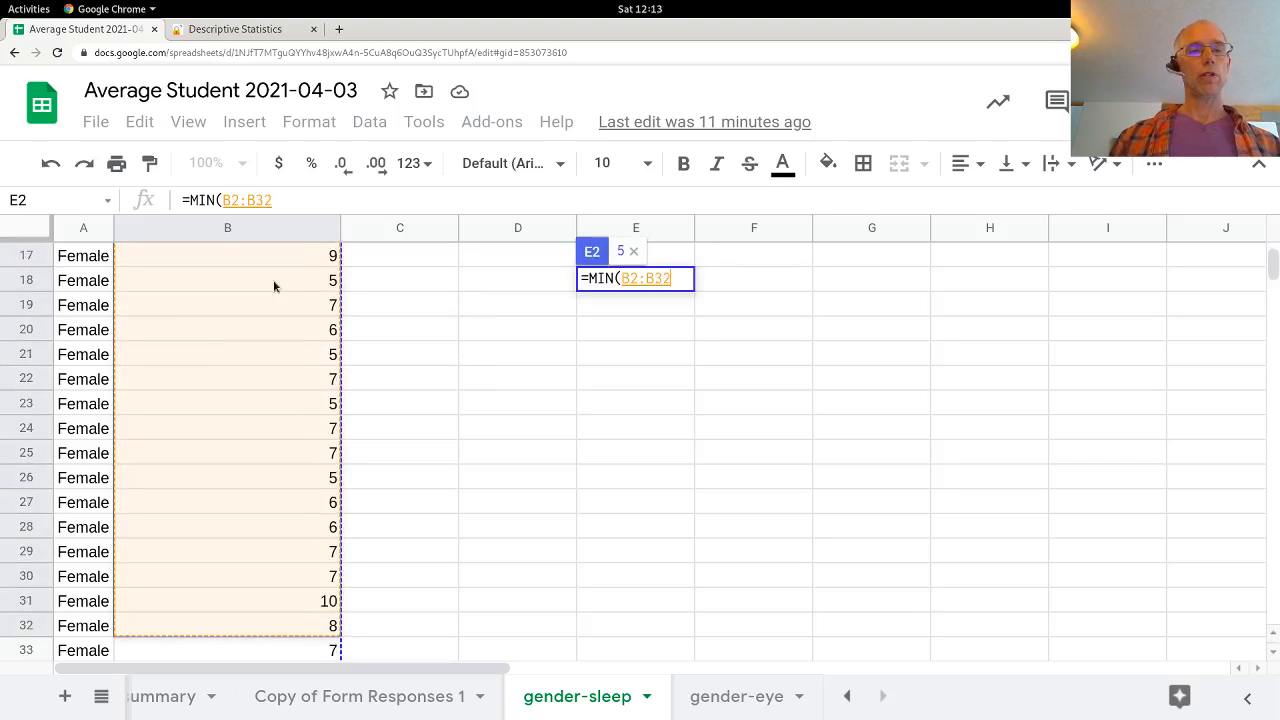
pyautogui.hotkey('shift', 'Down')
pyautogui.hotkey('shift', 'Down')
pyautogui.hotkey('shift', 'Down')
pyautogui.hotkey('shift', 'Down')
pyautogui.hotkey('shift', 'Down')
pyautogui.hotkey('shift', 'Down')
pyautogui.hotkey('shift', 'Down')
pyautogui.hotkey('shift', 'Down')
pyautogui.hotkey('shift', 'Down')
pyautogui.hotkey('shift', 'Down')
pyautogui.hotkey('shift', 'Down')
pyautogui.hotkey('shift', 'Down')
pyautogui.hotkey('shift', 'Down')
pyautogui.hotkey('shift', 'Down')
pyautogui.hotkey('shift', 'Down')
pyautogui.hotkey('shift', 'Down')
pyautogui.hotkey('shift', 'Down')
pyautogui.hotkey('shift', 'Down')
pyautogui.hotkey('shift', 'Down')
pyautogui.hotkey('shift', 'Down')
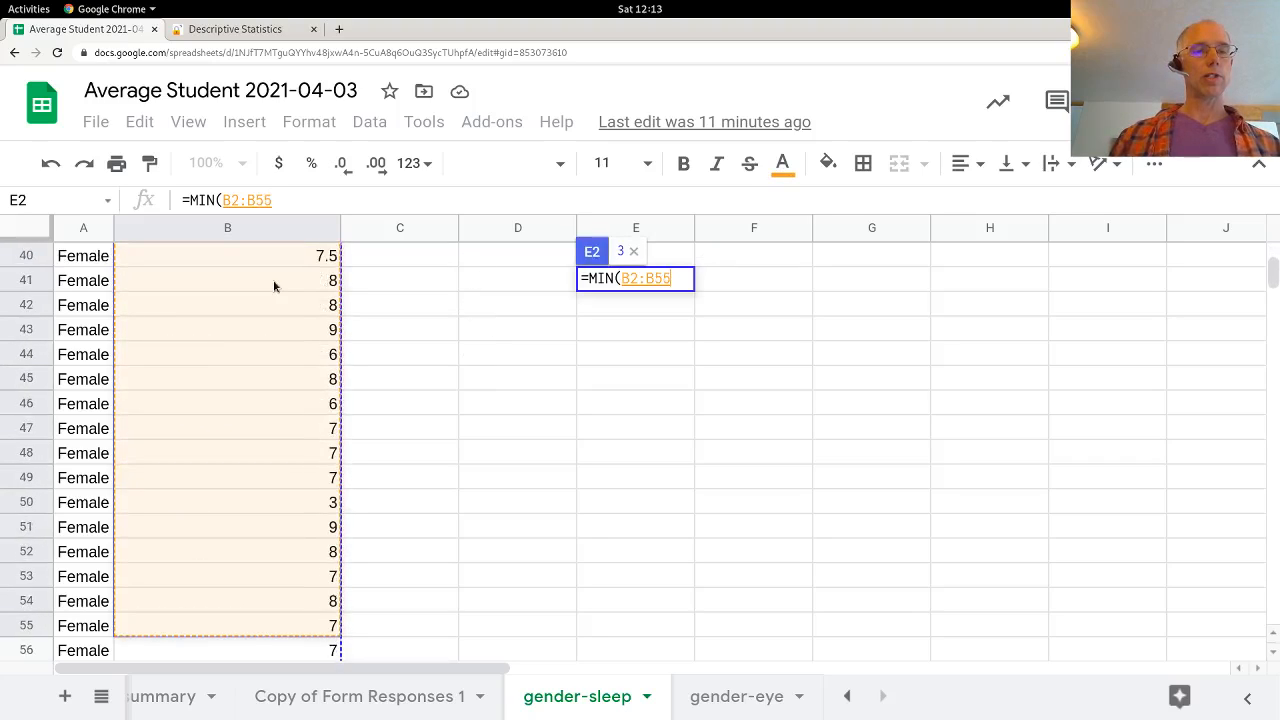
pyautogui.hotkey('shift', 'Down')
pyautogui.hotkey('shift', 'Down')
pyautogui.hotkey('shift', 'Down')
pyautogui.hotkey('shift', 'Down')
pyautogui.hotkey('shift', 'Down')
pyautogui.hotkey('shift', 'Down')
pyautogui.hotkey('shift', 'Down')
pyautogui.hotkey('shift', 'Down')
pyautogui.hotkey('shift', 'Down')
pyautogui.hotkey('shift', 'Down')
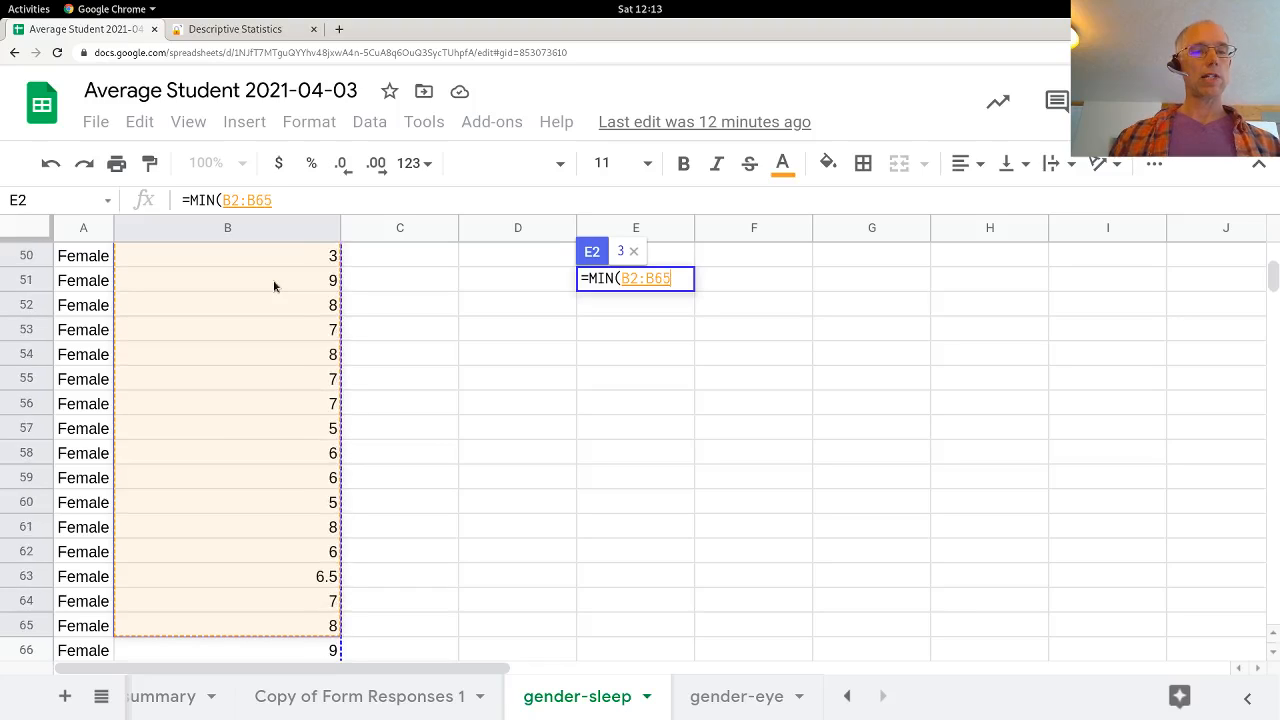
pyautogui.hotkey('shift', 'Down')
pyautogui.hotkey('shift', 'Down')
pyautogui.hotkey('shift', 'Down')
pyautogui.hotkey('shift', 'Down')
pyautogui.hotkey('shift', 'Down')
pyautogui.hotkey('shift', 'Down')
pyautogui.hotkey('shift', 'Down')
pyautogui.hotkey('shift', 'Down')
pyautogui.hotkey('shift', 'Down')
pyautogui.hotkey('shift', 'Down')
pyautogui.hotkey('shift', 'Down')
pyautogui.hotkey('shift', 'Down')
pyautogui.hotkey('shift', 'Down')
pyautogui.hotkey('shift', 'Down')
pyautogui.hotkey('shift', 'Down')
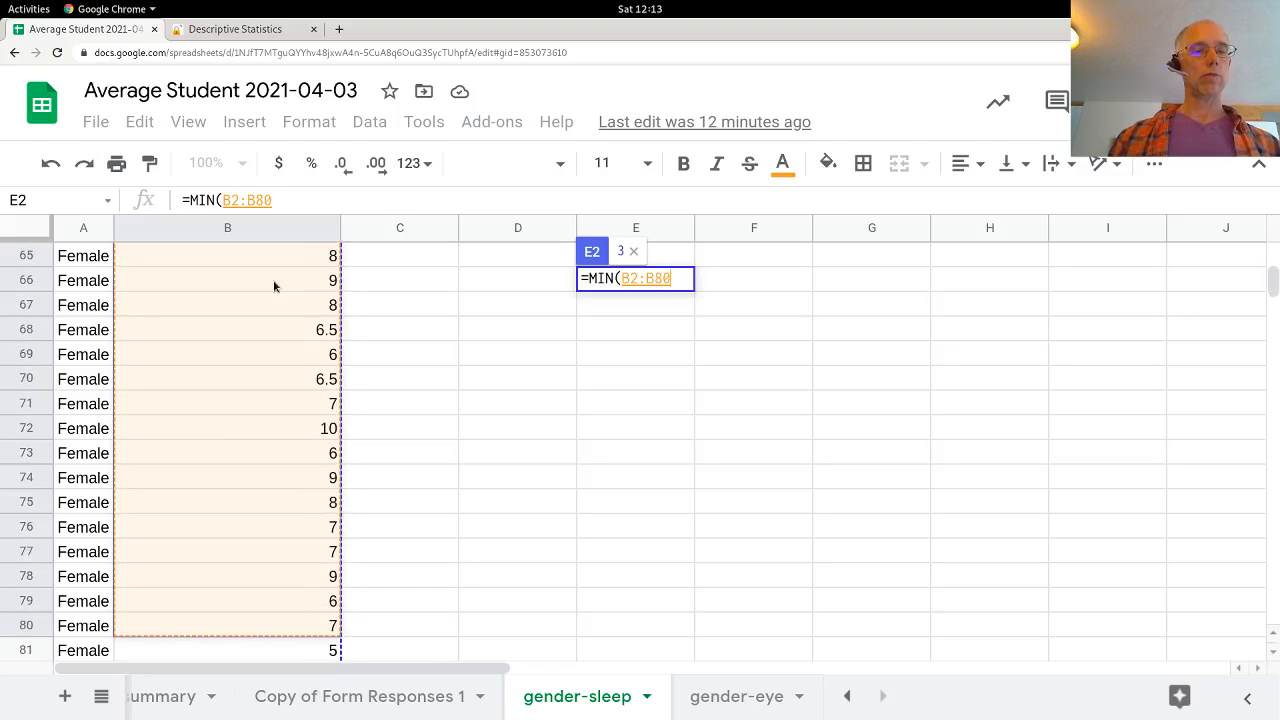
pyautogui.hotkey('shift', 'Down')
pyautogui.hotkey('shift', 'Down')
pyautogui.hotkey('shift', 'Down')
pyautogui.hotkey('shift', 'Down')
pyautogui.hotkey('shift', 'Down')
pyautogui.hotkey('shift', 'Down')
pyautogui.hotkey('shift', 'Down')
pyautogui.hotkey('shift', 'Down')
pyautogui.hotkey('shift', 'Down')
pyautogui.hotkey('shift', 'Down')
pyautogui.hotkey('shift', 'Down')
pyautogui.hotkey('shift', 'Down')
pyautogui.hotkey('shift', 'Down')
pyautogui.hotkey('shift', 'Down')
pyautogui.hotkey('shift', 'Down')
pyautogui.hotkey('shift', 'Down')
pyautogui.hotkey('shift', 'Down')
pyautogui.hotkey('shift', 'Down')
pyautogui.hotkey('shift', 'Down')
pyautogui.hotkey('shift', 'Down')
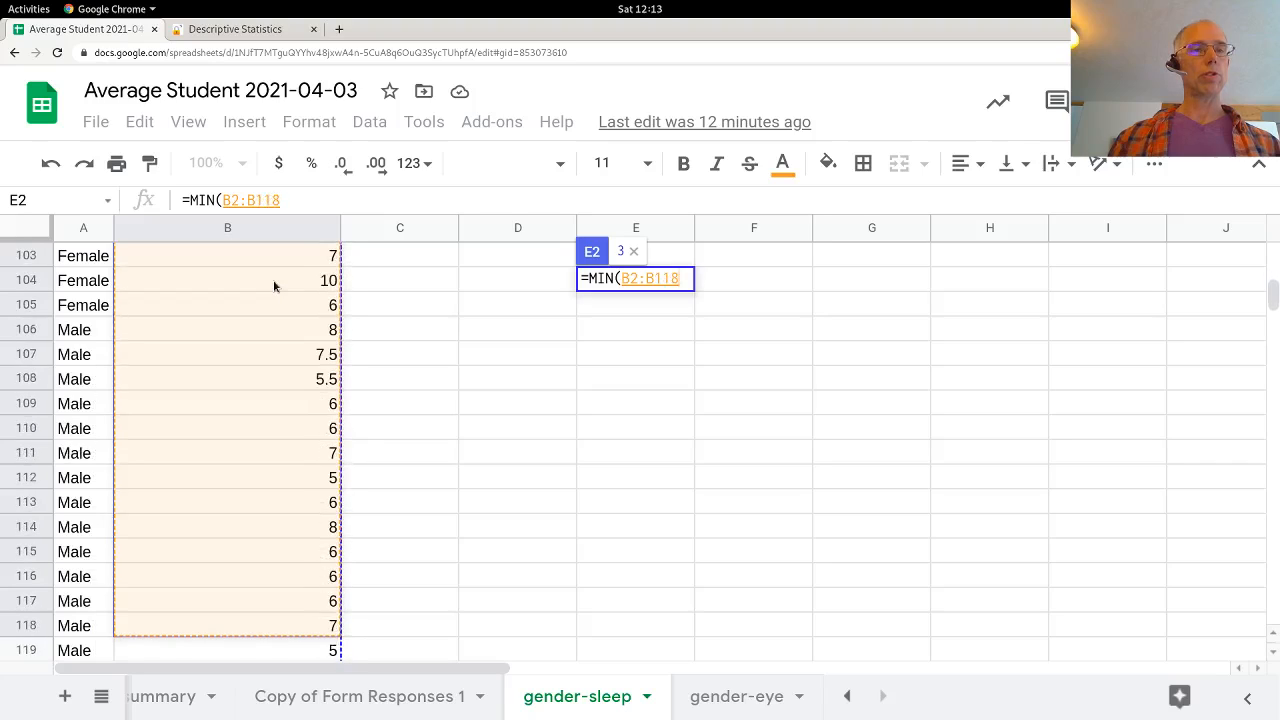
pyautogui.hotkey('shift', 'Up')
pyautogui.hotkey('shift', 'Up')
pyautogui.hotkey('shift', 'Up')
pyautogui.hotkey('shift', 'Up')
pyautogui.hotkey('shift', 'Up')
pyautogui.hotkey('shift', 'Up')
pyautogui.hotkey('shift', 'Up')
pyautogui.hotkey('shift', 'Up')
pyautogui.hotkey('shift', 'Up')
pyautogui.hotkey('shift', 'Up')
pyautogui.hotkey('shift', 'Up')
pyautogui.hotkey('shift', 'Up')
pyautogui.hotkey('shift', 'Up')
pyautogui.hotkey('shift', 'Up')
pyautogui.hotkey('shift', 'Down')
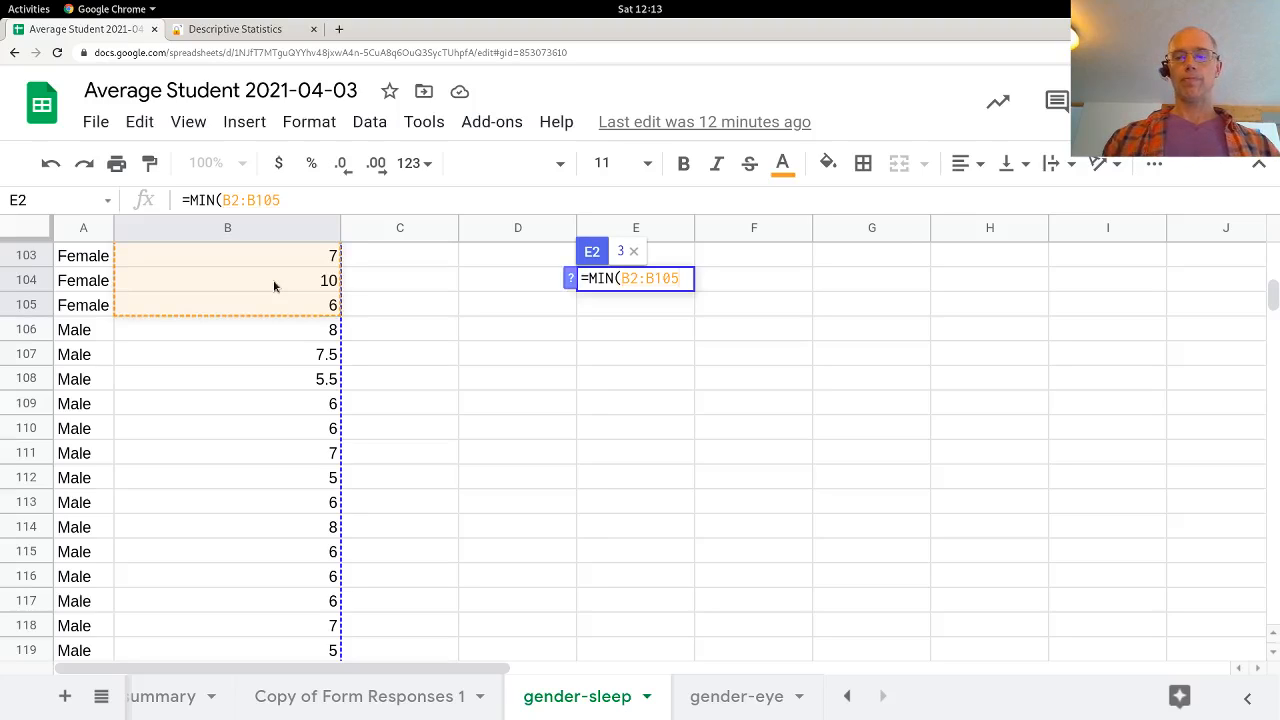
pyautogui.write(')')
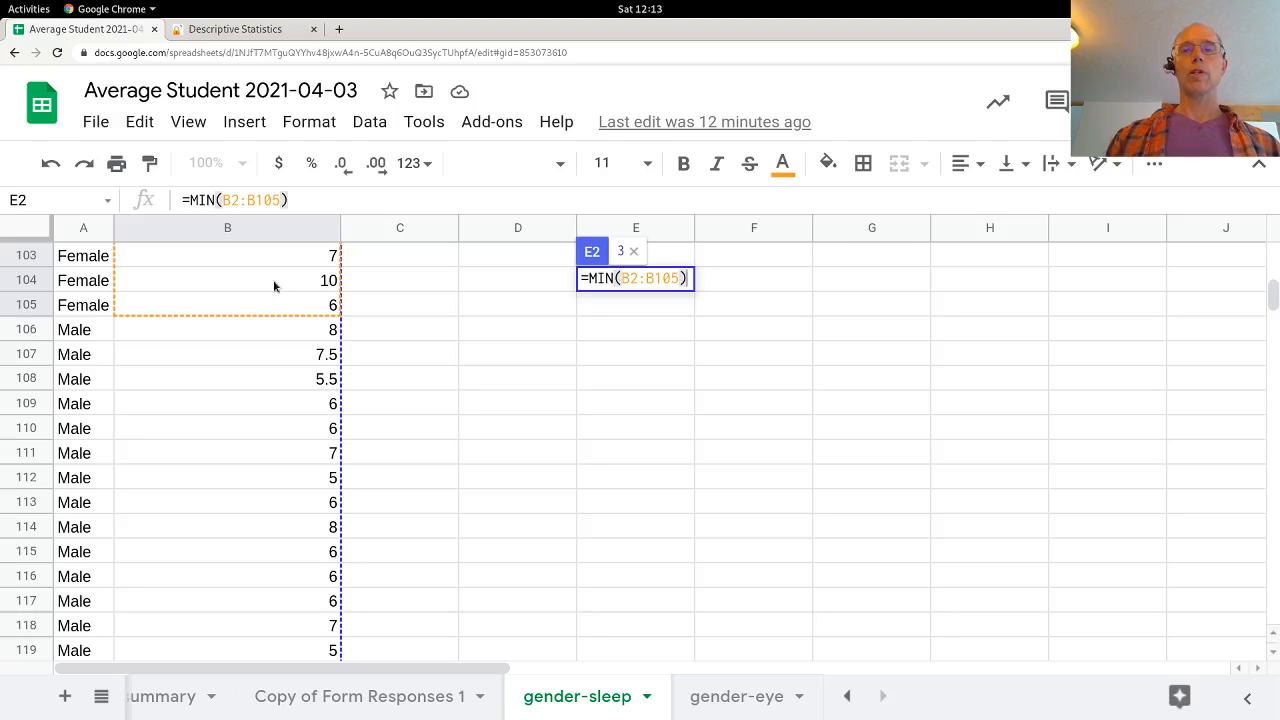
# Step: Copy the range text B2:B105 from the Min formula and commit the formula
pyautogui.press('Left')
pyautogui.hotkey('shift', 'Left')
pyautogui.hotkey('shift', 'Left')
pyautogui.hotkey('shift', 'Left')
pyautogui.hotkey('shift', 'Left')
pyautogui.hotkey('shift', 'Left')
pyautogui.hotkey('shift', 'Left')
pyautogui.hotkey('shift', 'Left')
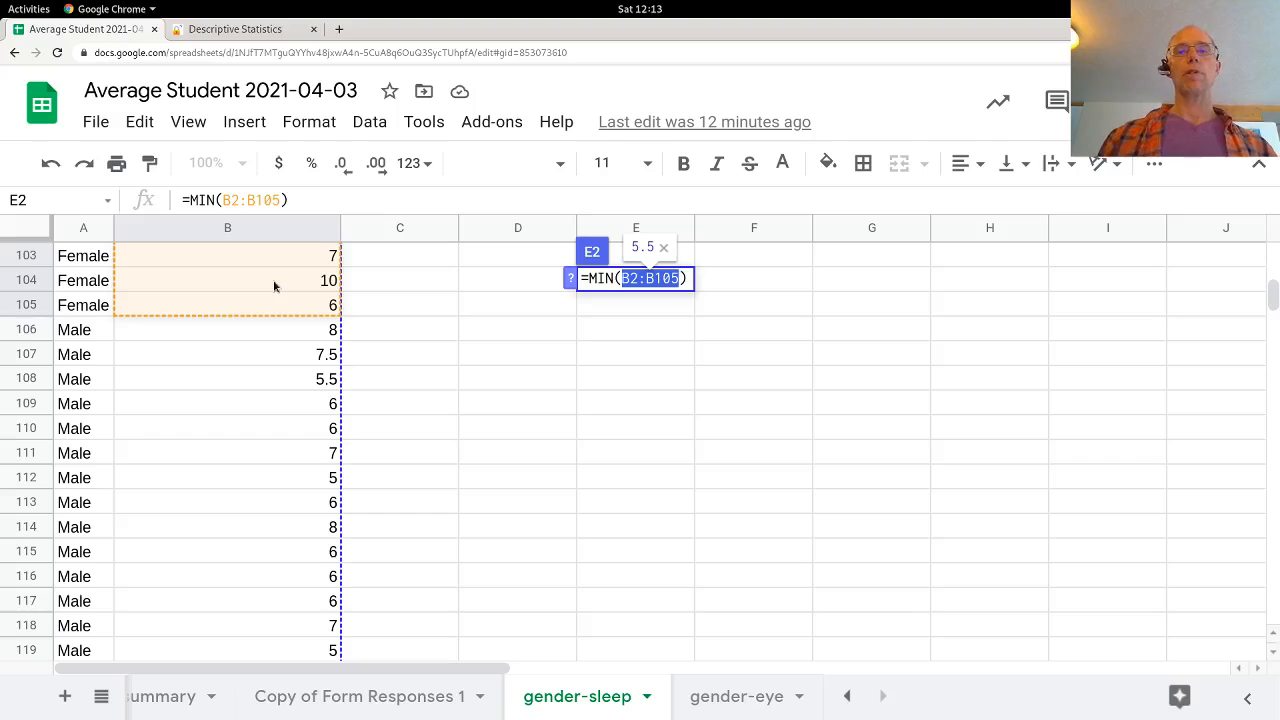
pyautogui.press('Return')
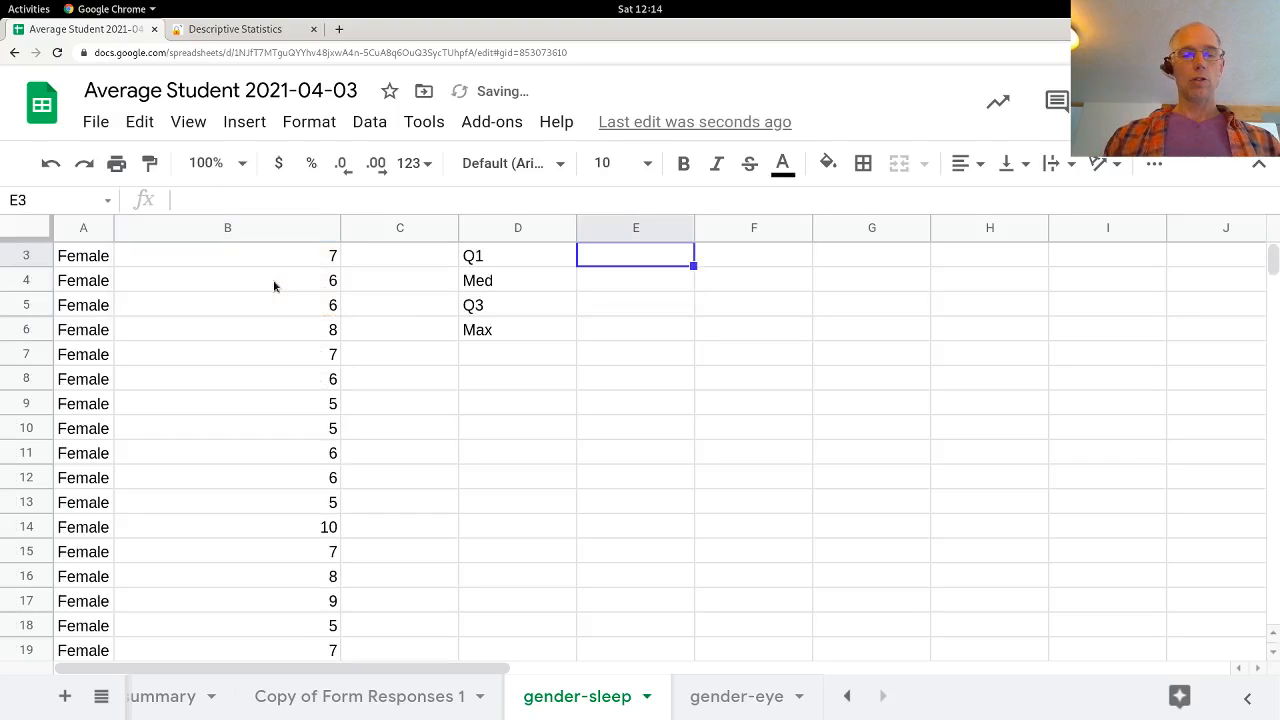
# Step: Enter the female first quartile in E3 as =QUARTILE(B2:B105,1)
pyautogui.write('=qu')
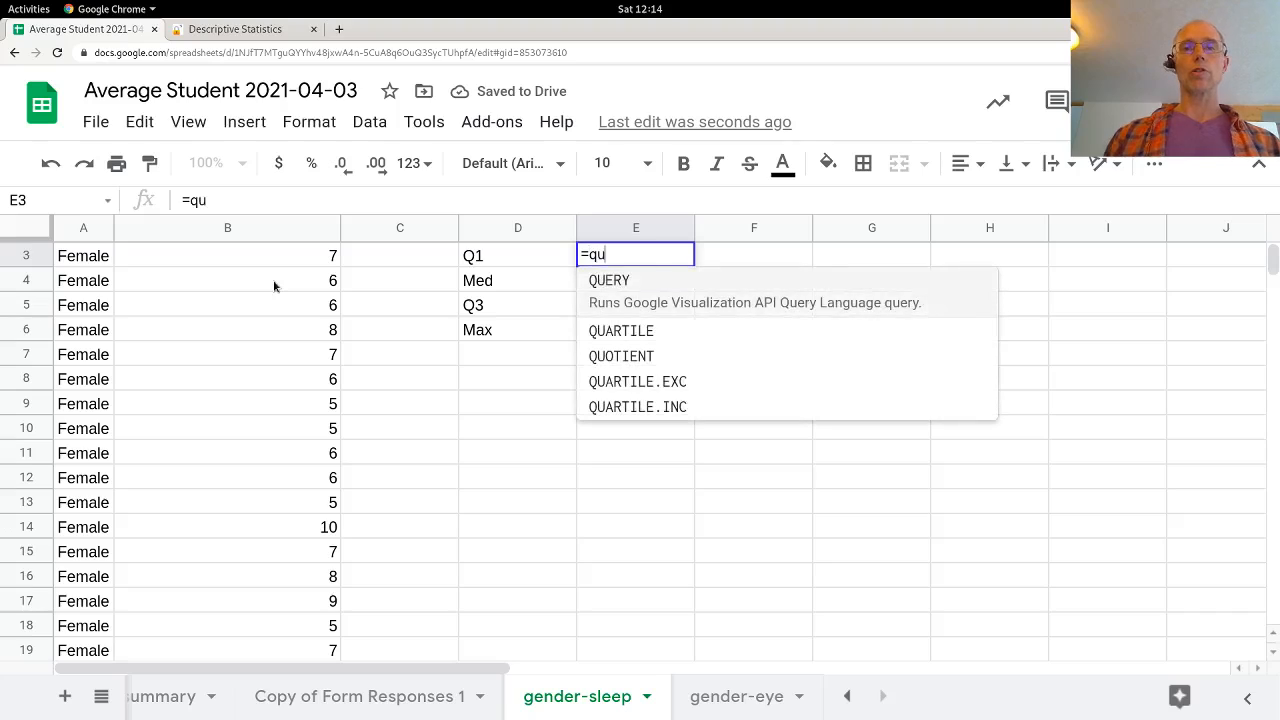
pyautogui.write('a')
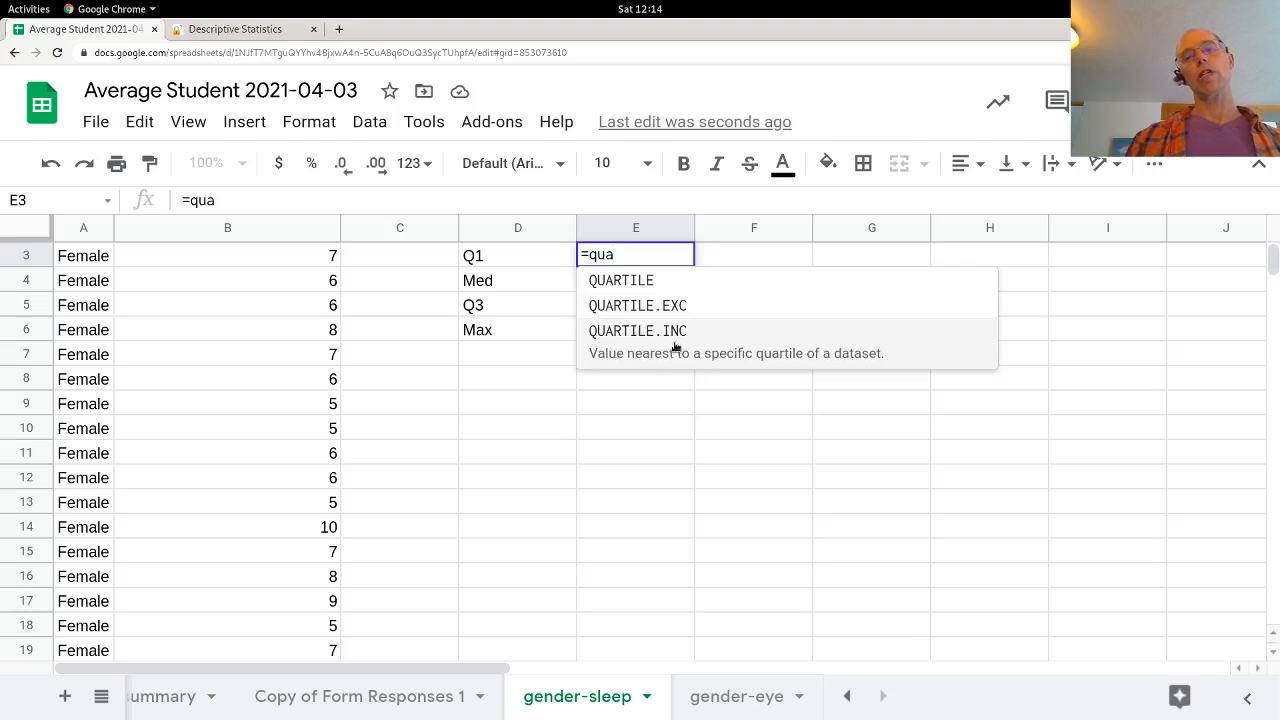
pyautogui.click(632, 283)
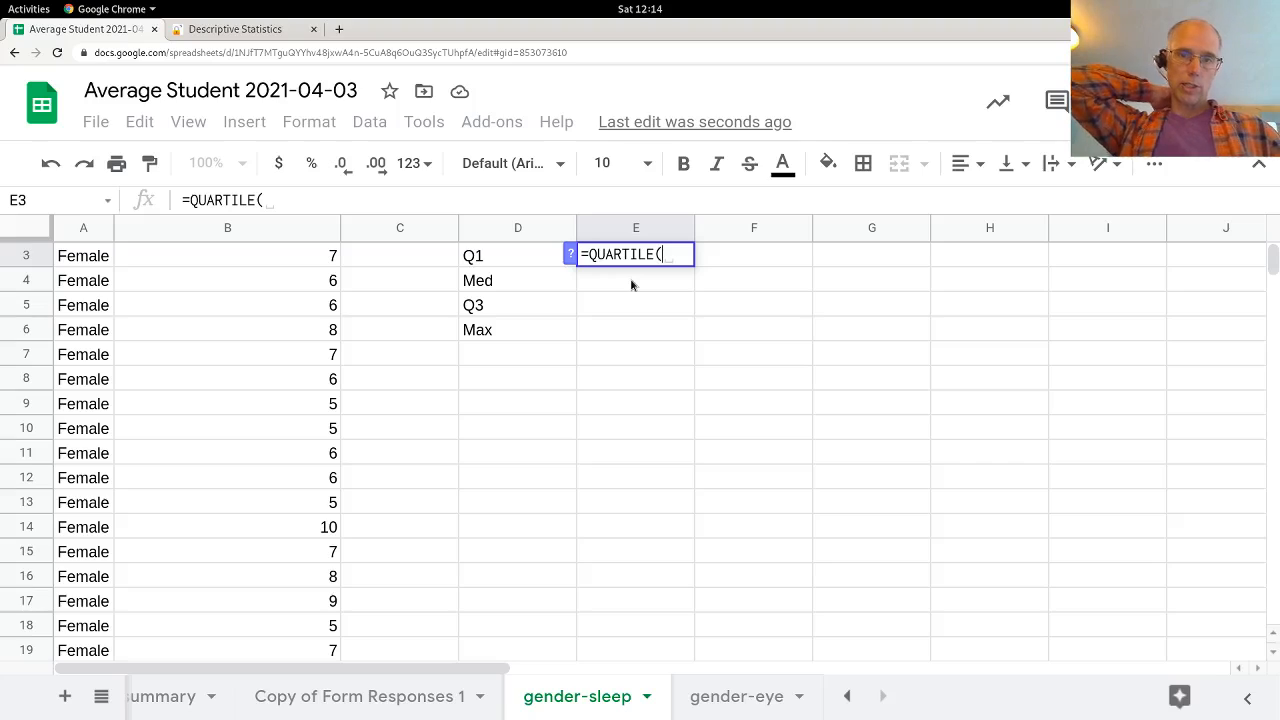
pyautogui.write('B2:B105')
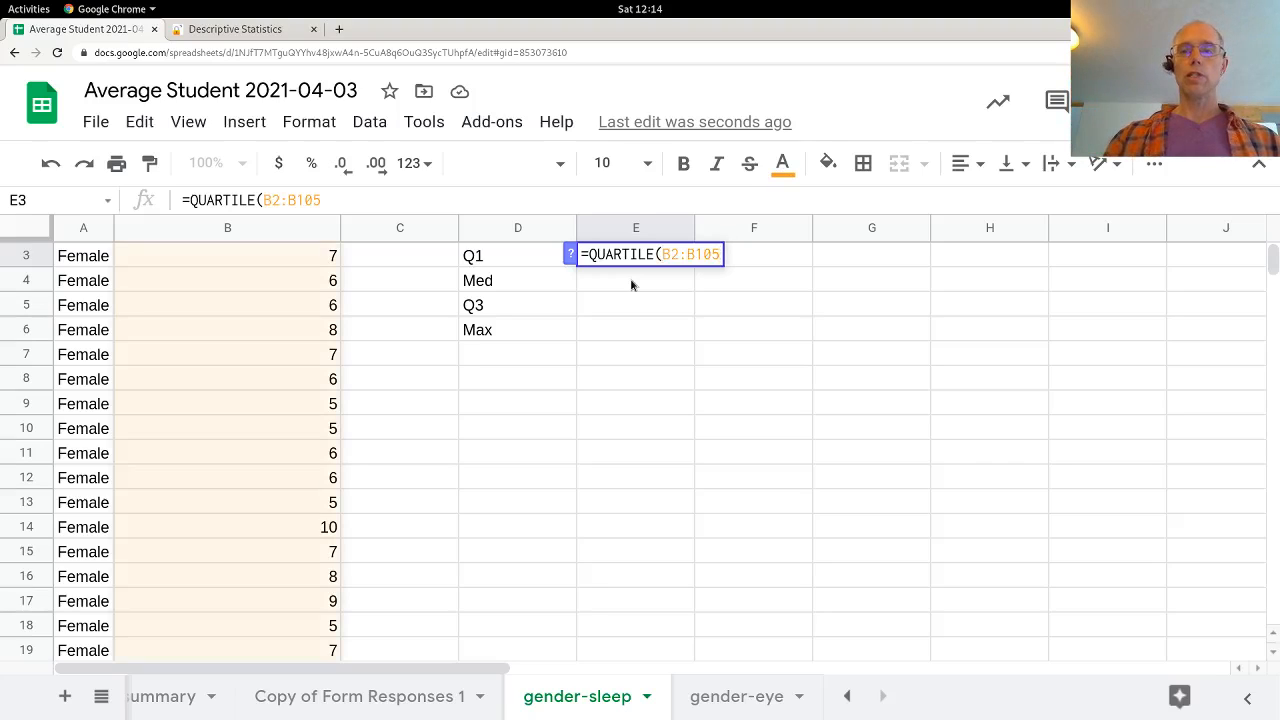
pyautogui.write(')')
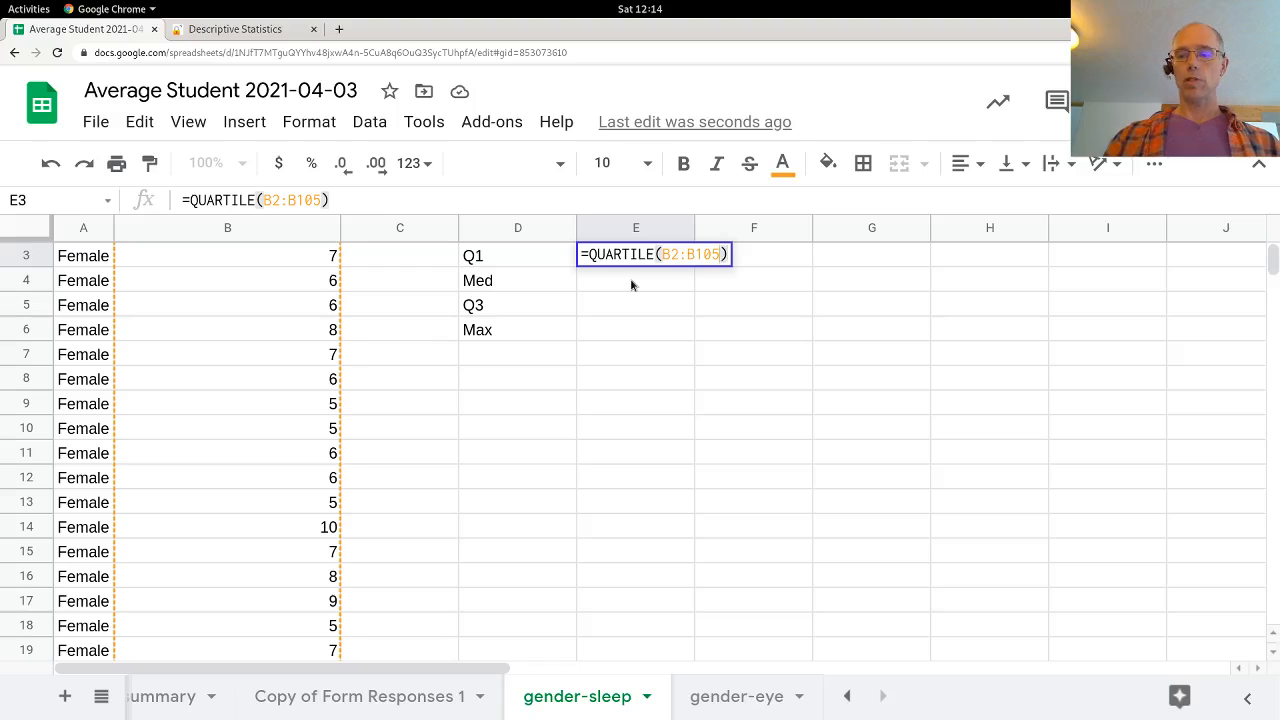
pyautogui.press('Left')
pyautogui.write(', 1')
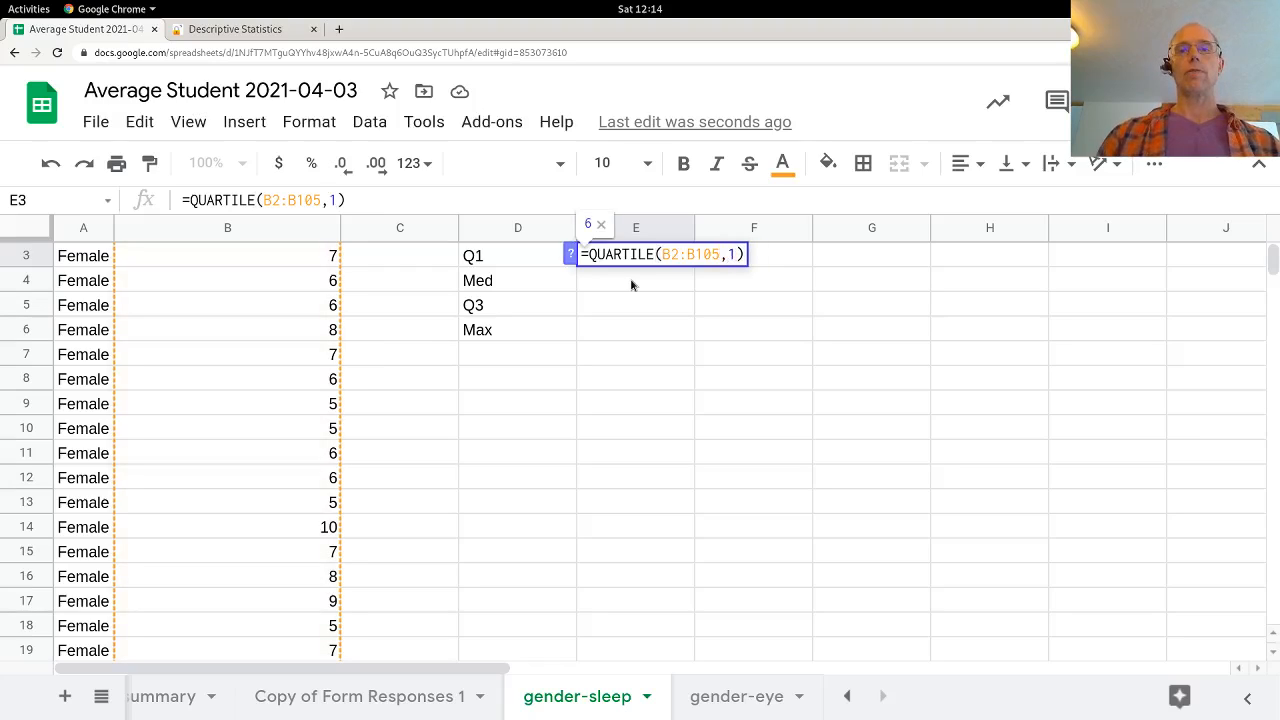
pyautogui.press('Return')
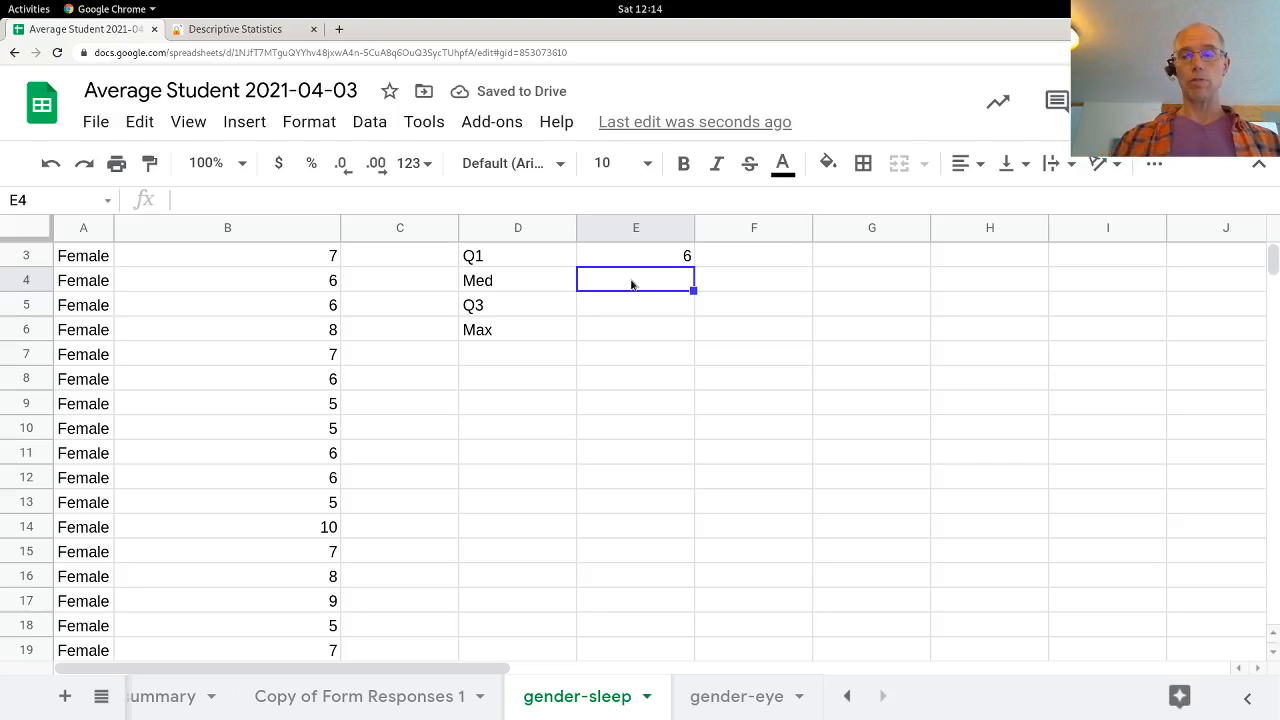
# Step: Enter the female median in E4 as =MEDIAN(B2:B105)
pyautogui.write('=me')
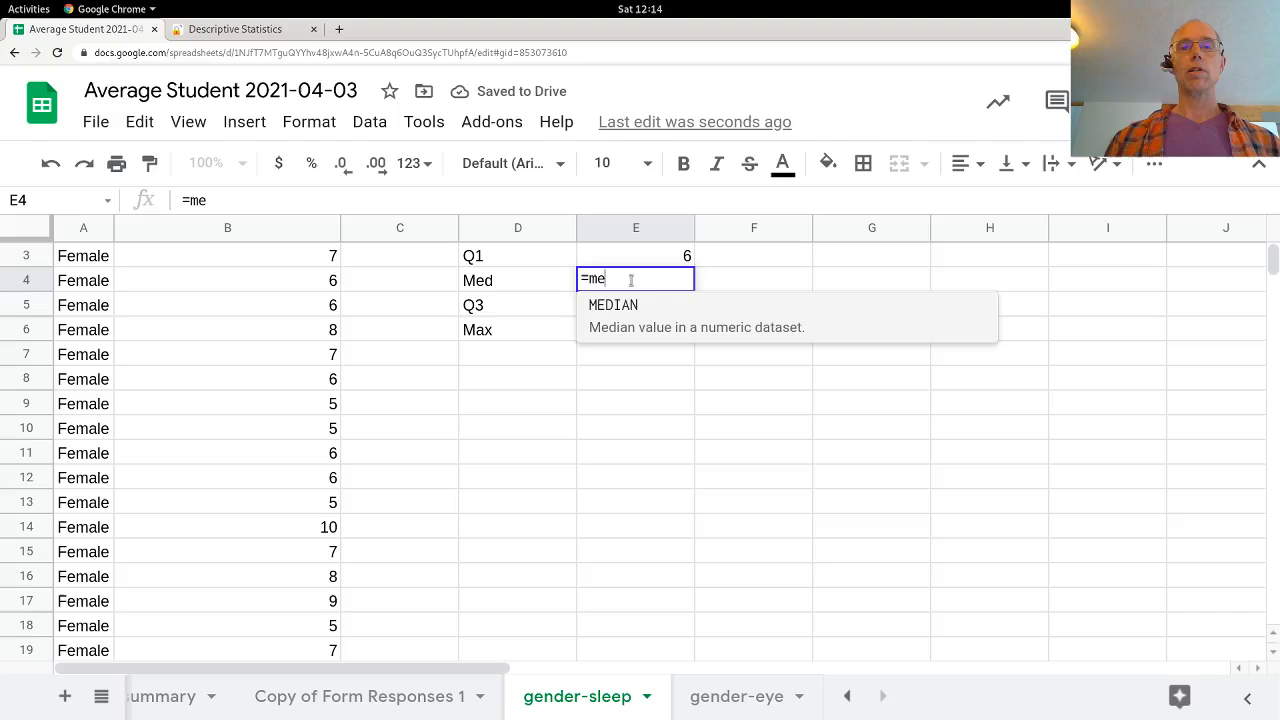
pyautogui.press('Tab')
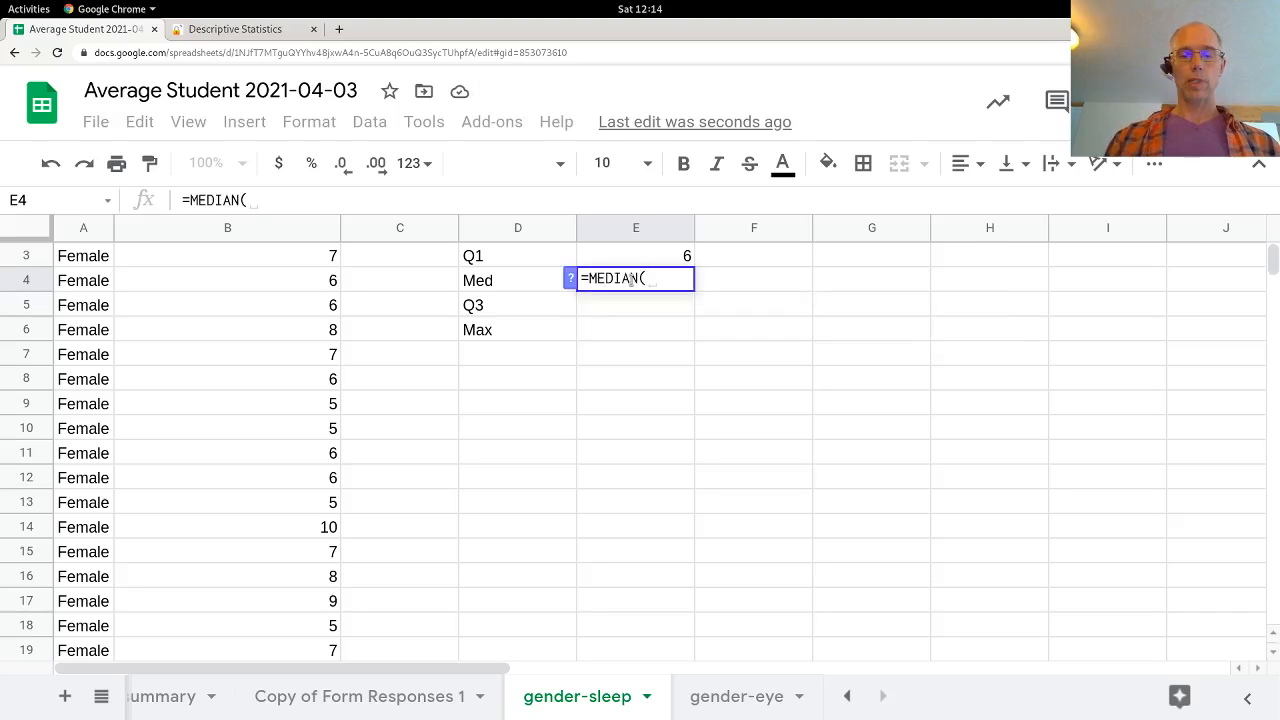
pyautogui.write('B2:B105)')
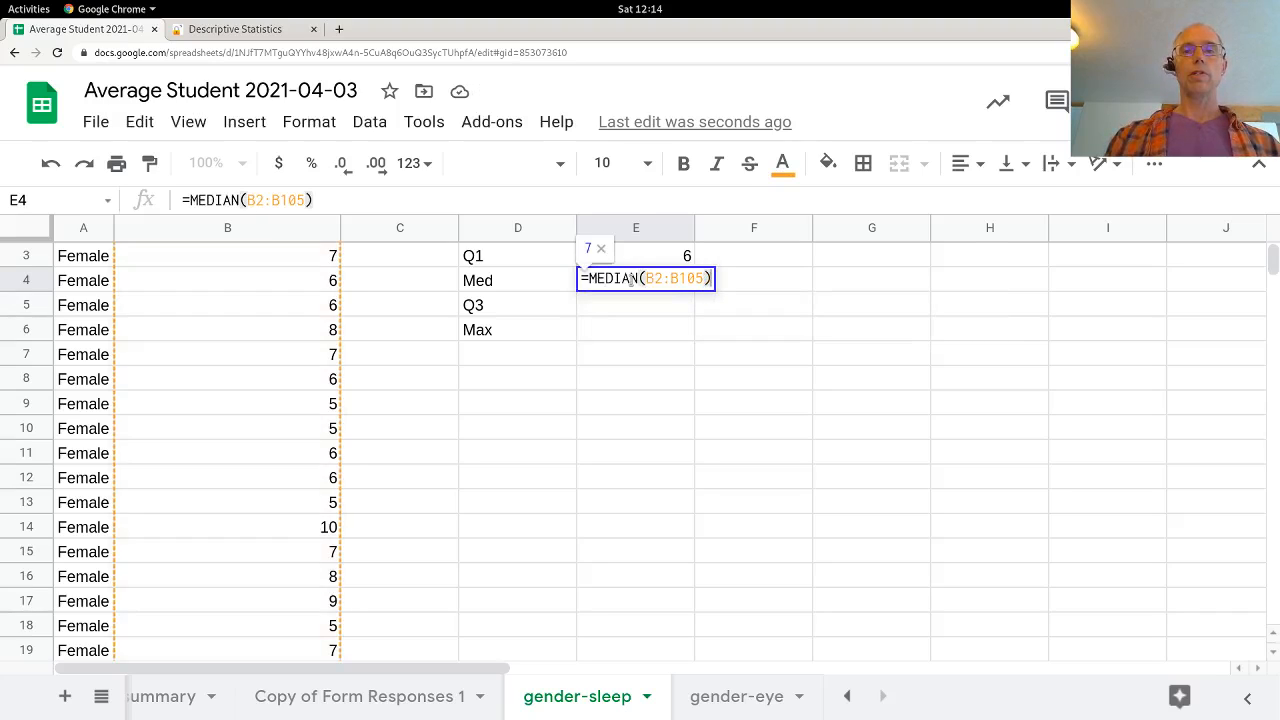
pyautogui.press('Return')
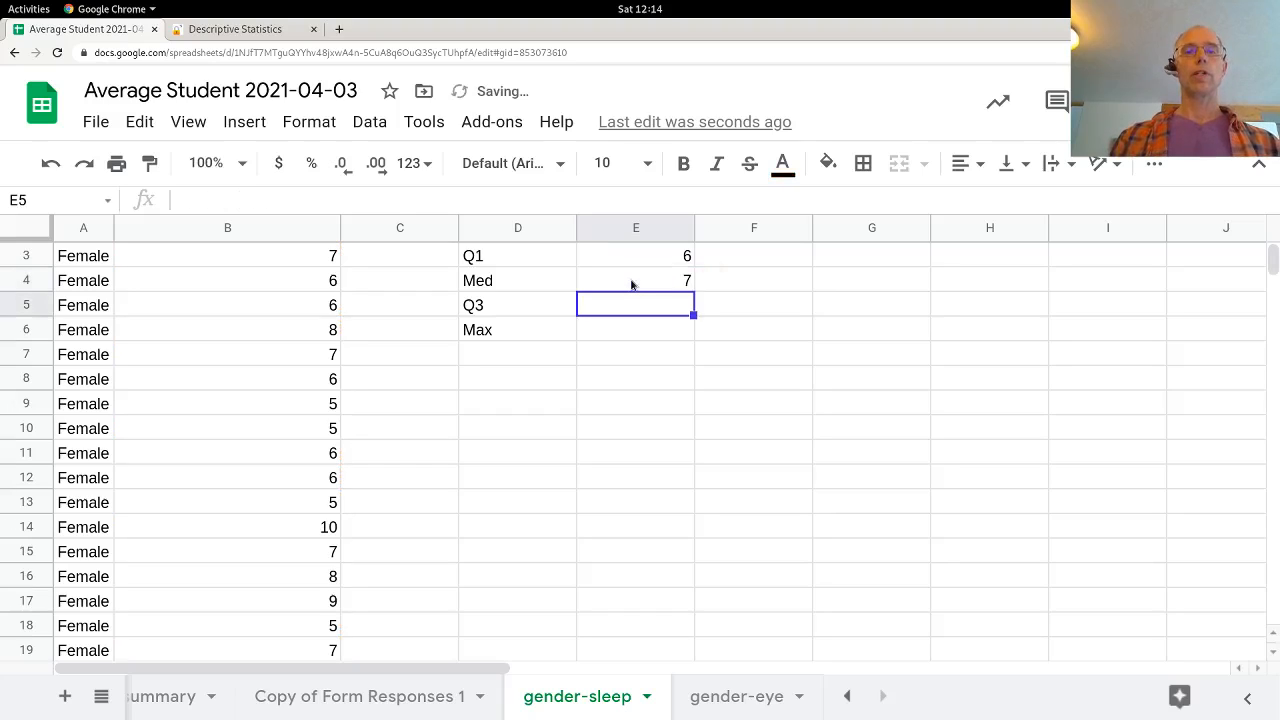
# Step: Enter the female third quartile in E5 as =QUARTILE(B2:B105,3)
pyautogui.write('=qu')
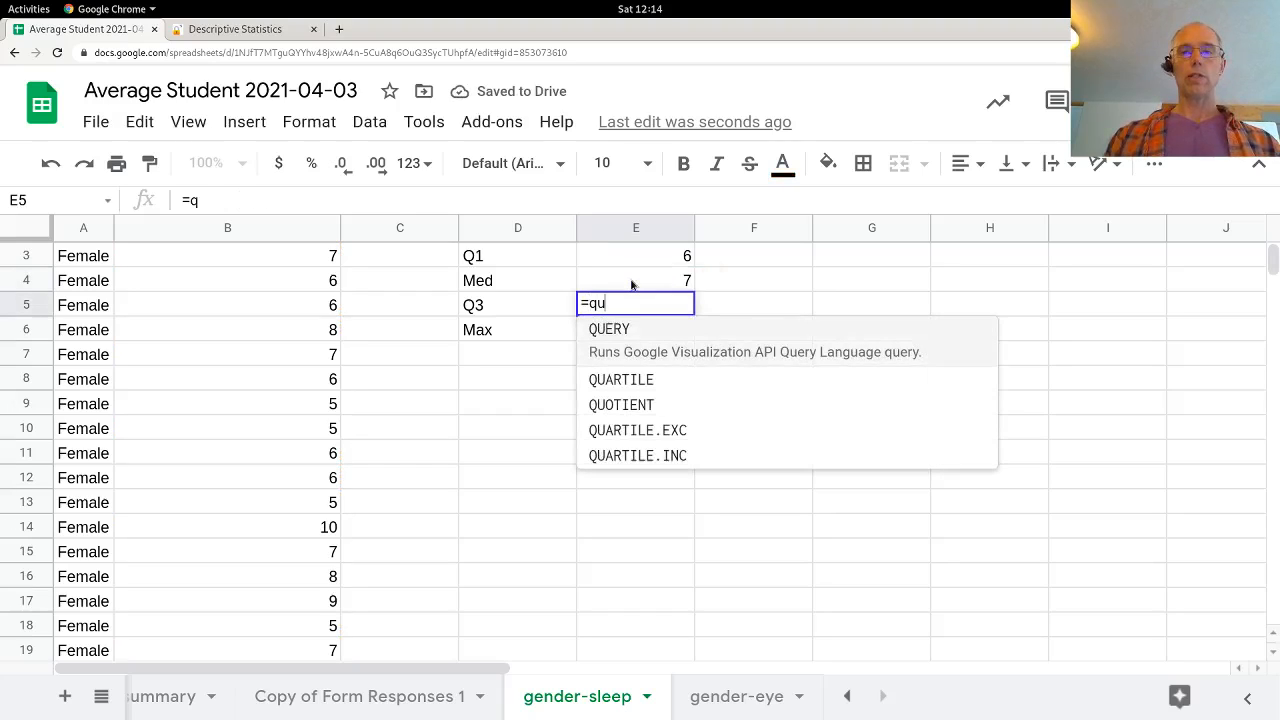
pyautogui.press('Down')
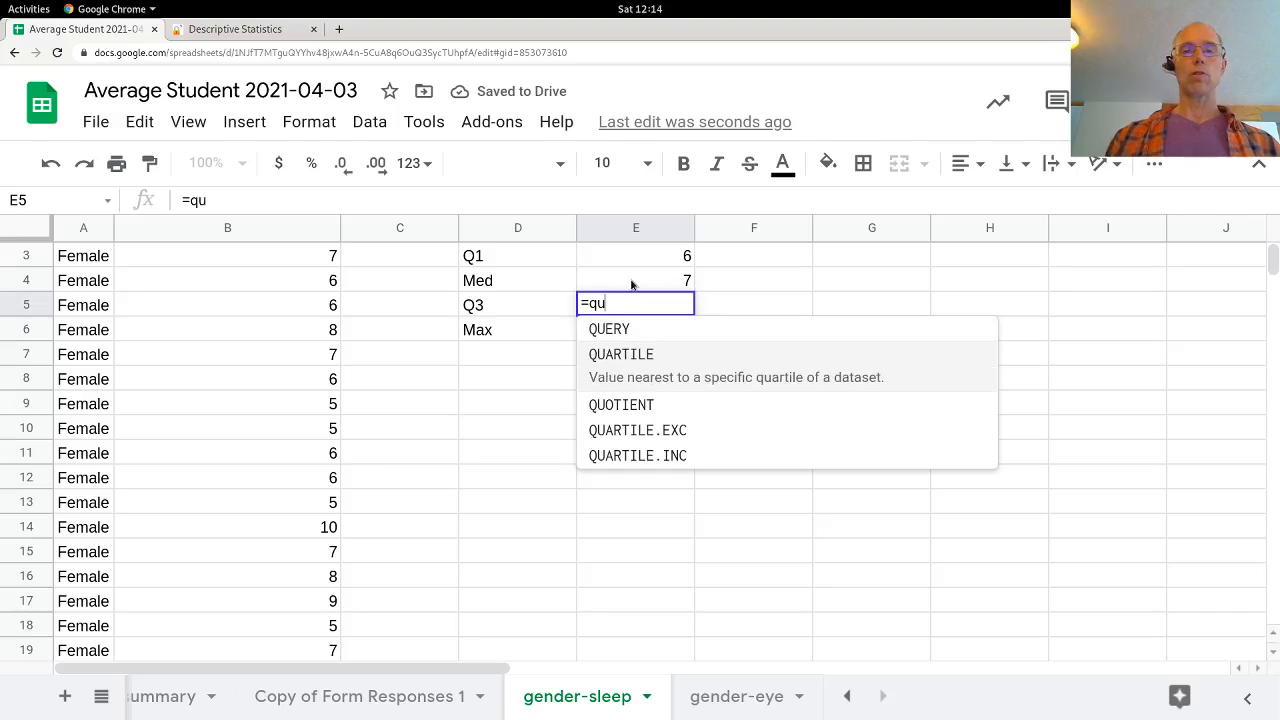
pyautogui.press('Tab')
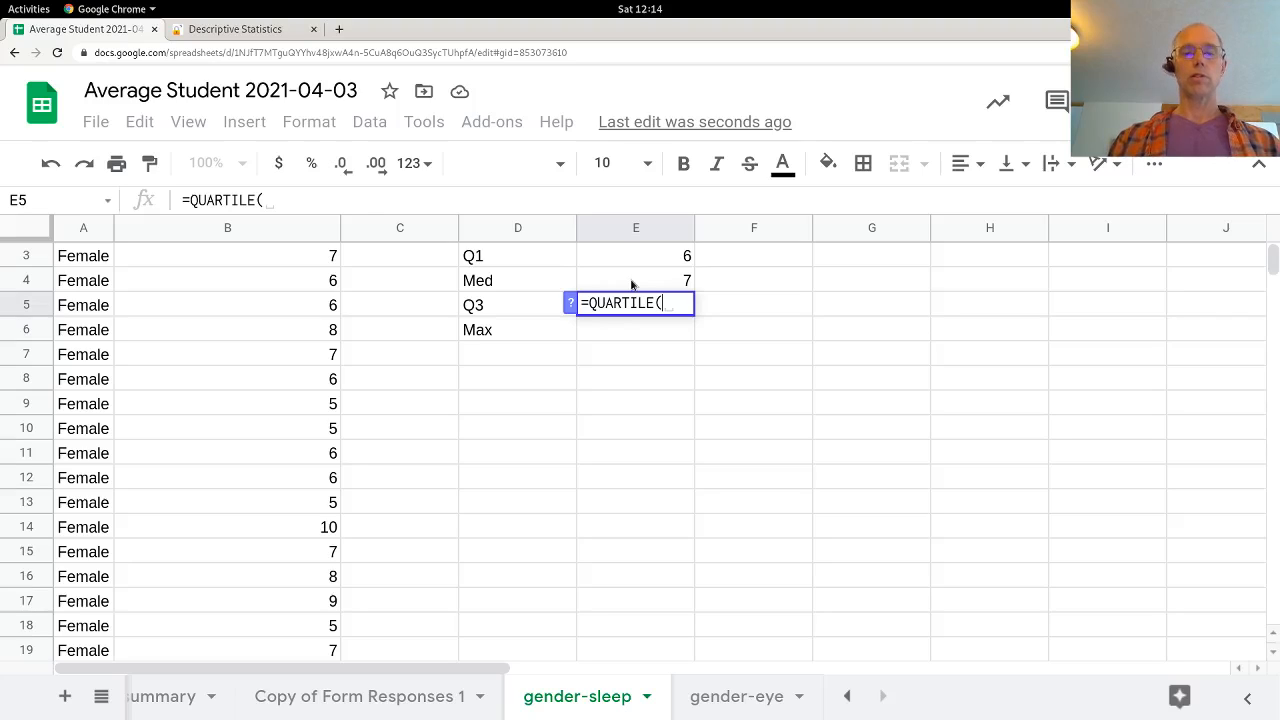
pyautogui.write('B2:B105,3)')
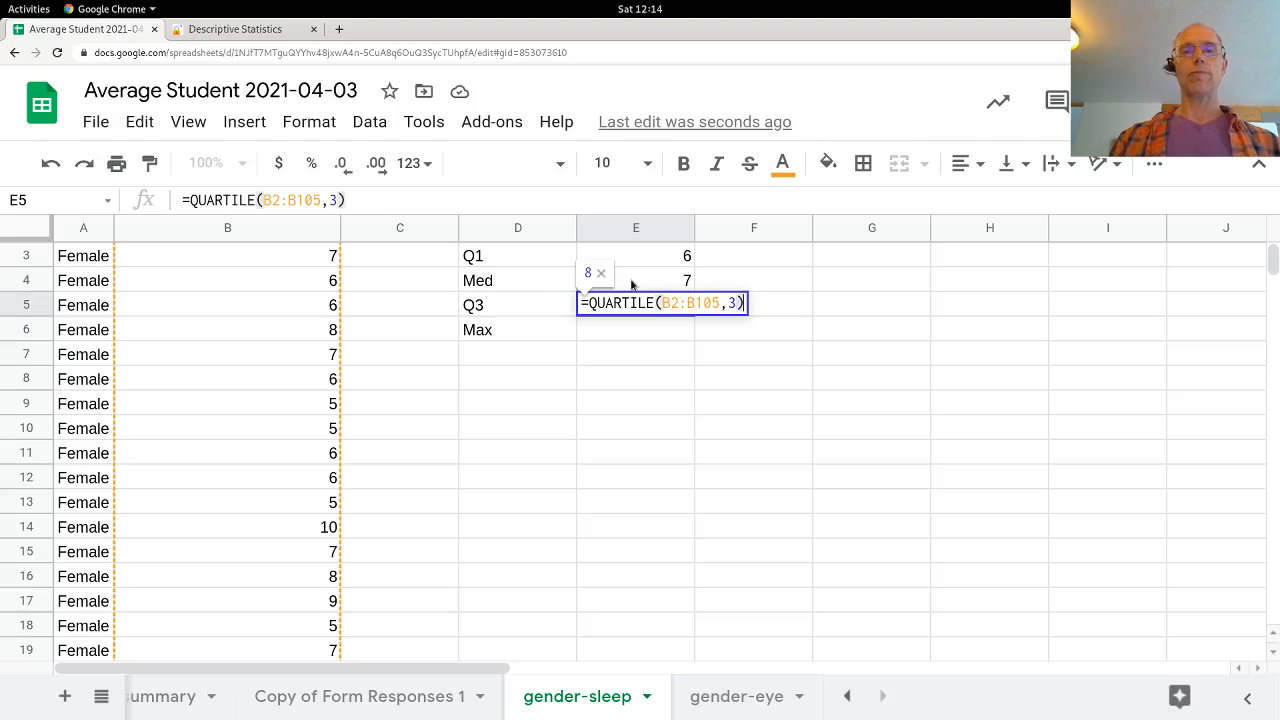
pyautogui.press('Return')
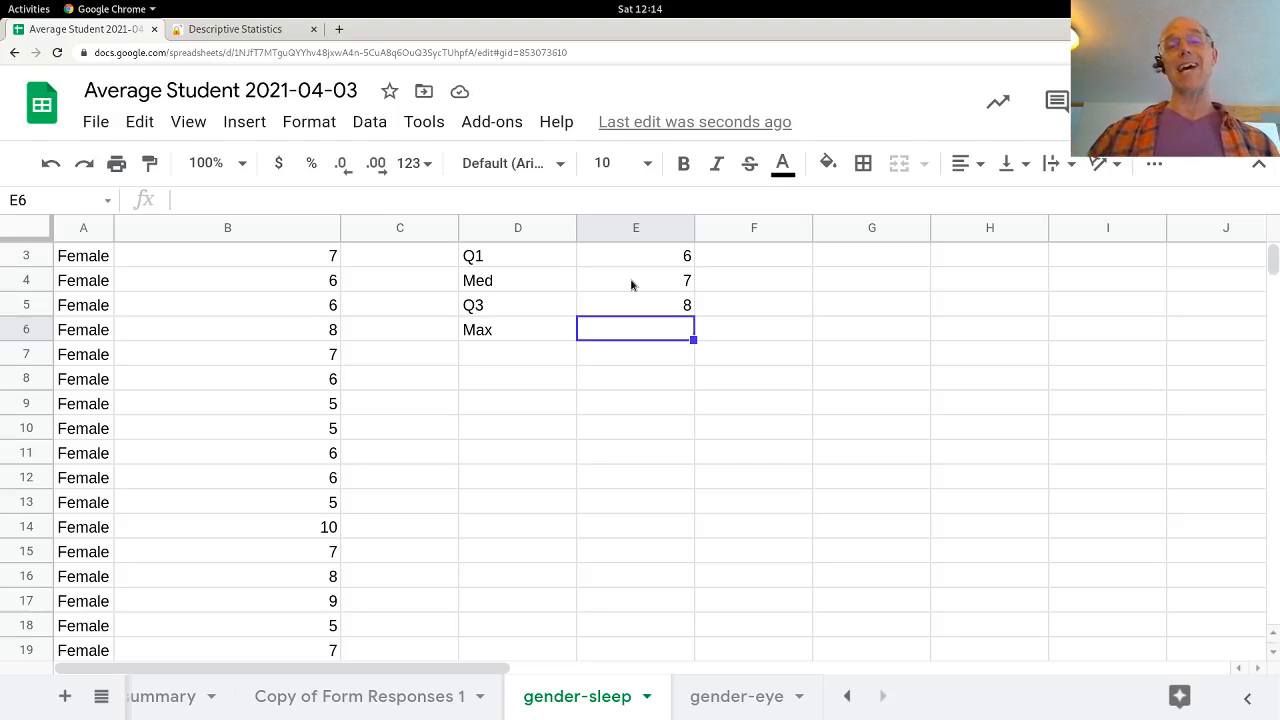
# Step: Enter the female maximum in E6 as =MAX(B2:B105)
pyautogui.write('=max')
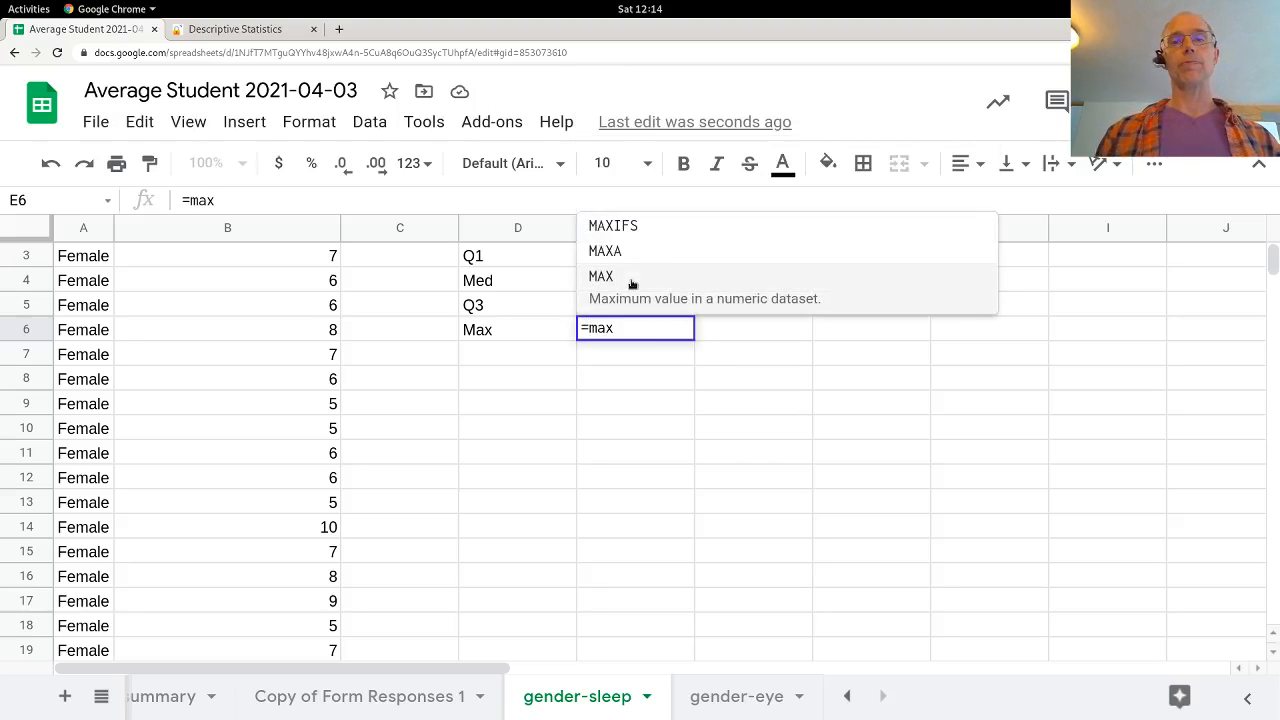
pyautogui.click(632, 283)
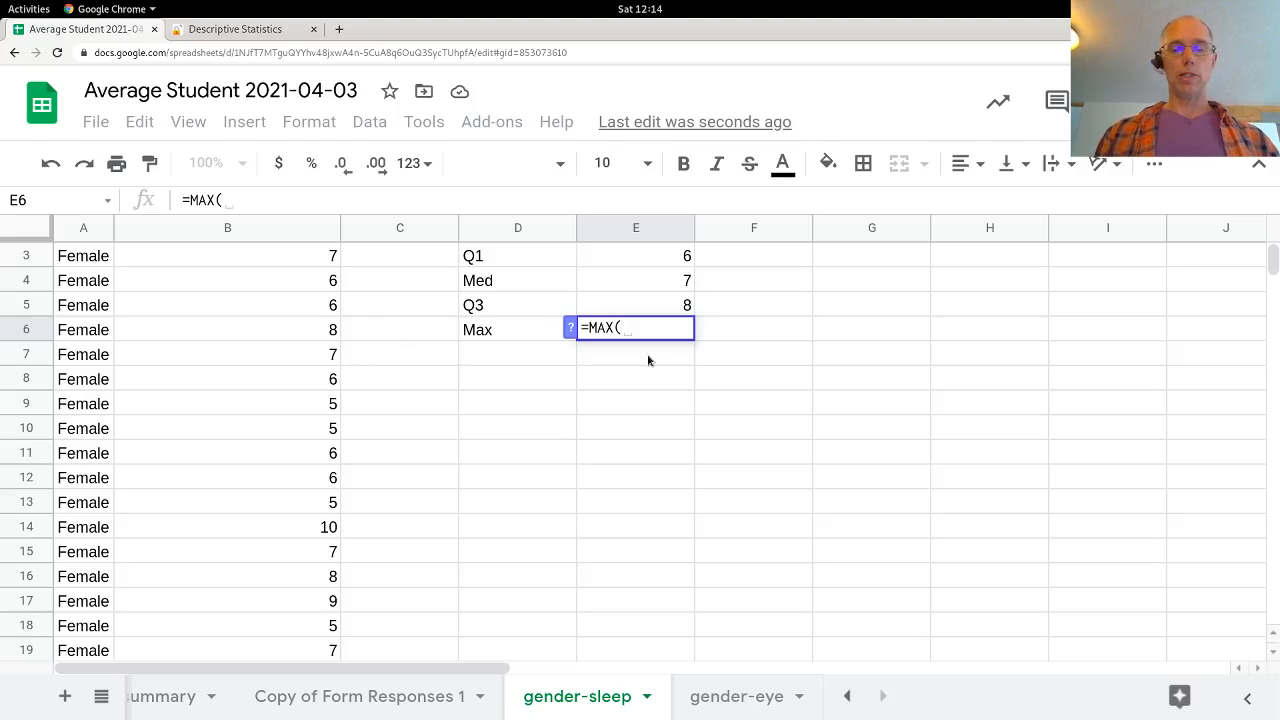
pyautogui.press('Tab')
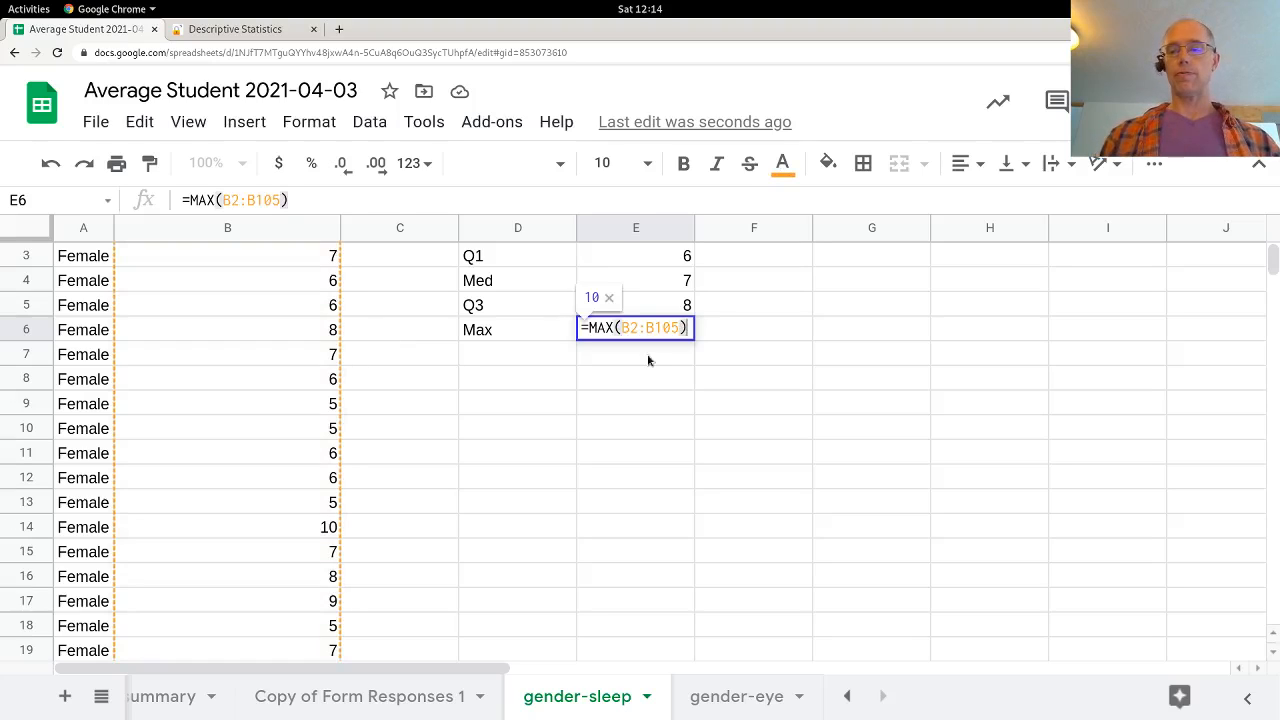
pyautogui.press('Return')
# Step: Review the female five-number summary cells from Min to Max in E2:E6
pyautogui.press('Up')
pyautogui.press('Up')
pyautogui.press('Up')
pyautogui.press('Up')
pyautogui.press('Up')
pyautogui.press('Up')
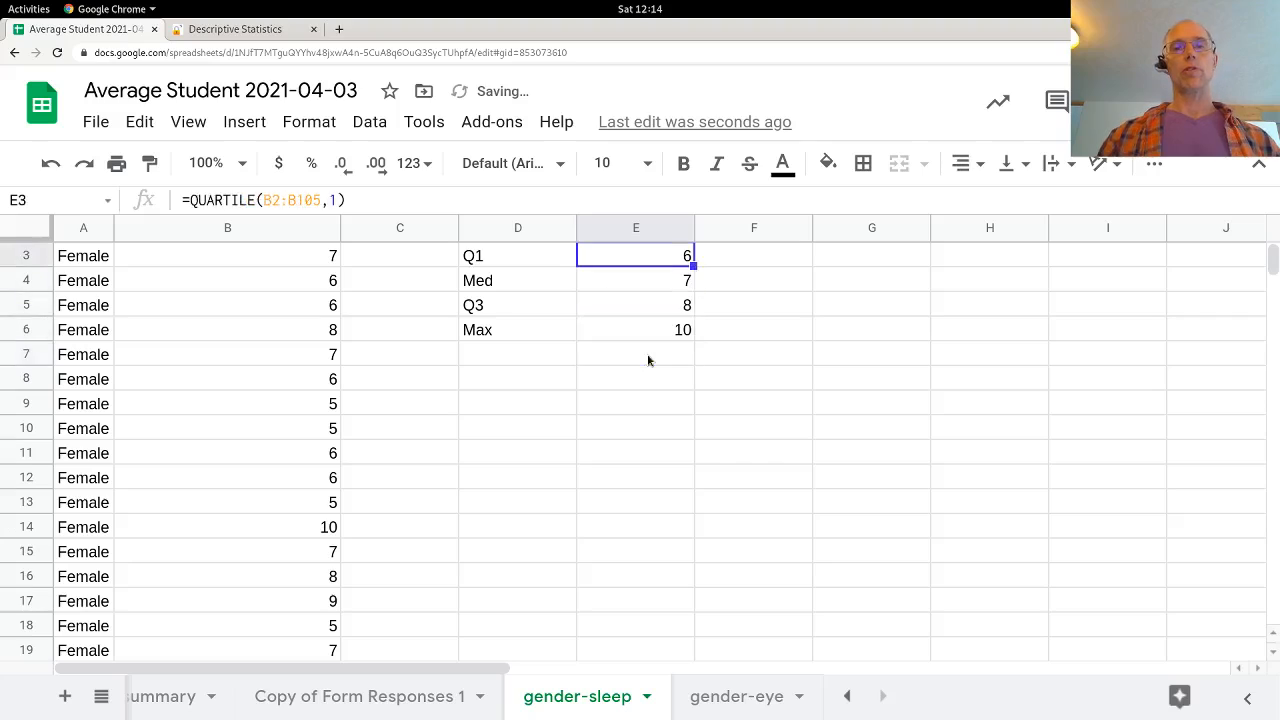
pyautogui.press('Down')
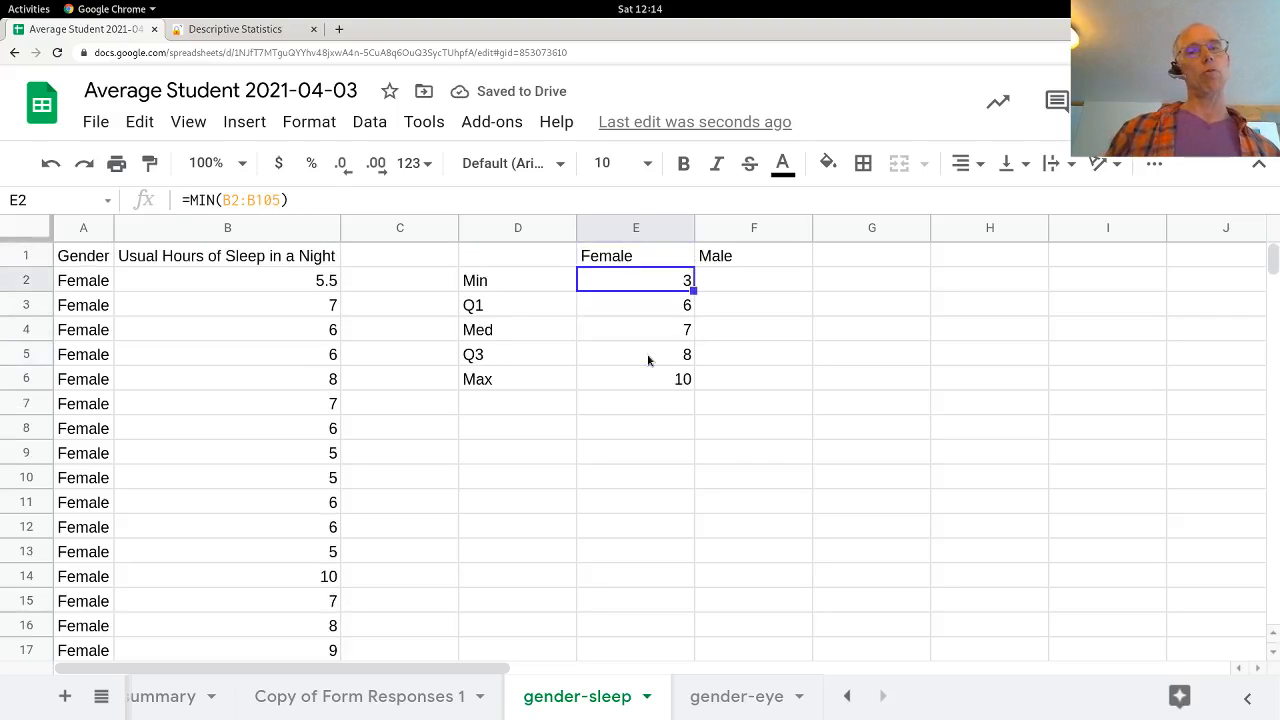
pyautogui.press('Down')
pyautogui.press('Down')
pyautogui.press('Down')
pyautogui.press('Down')
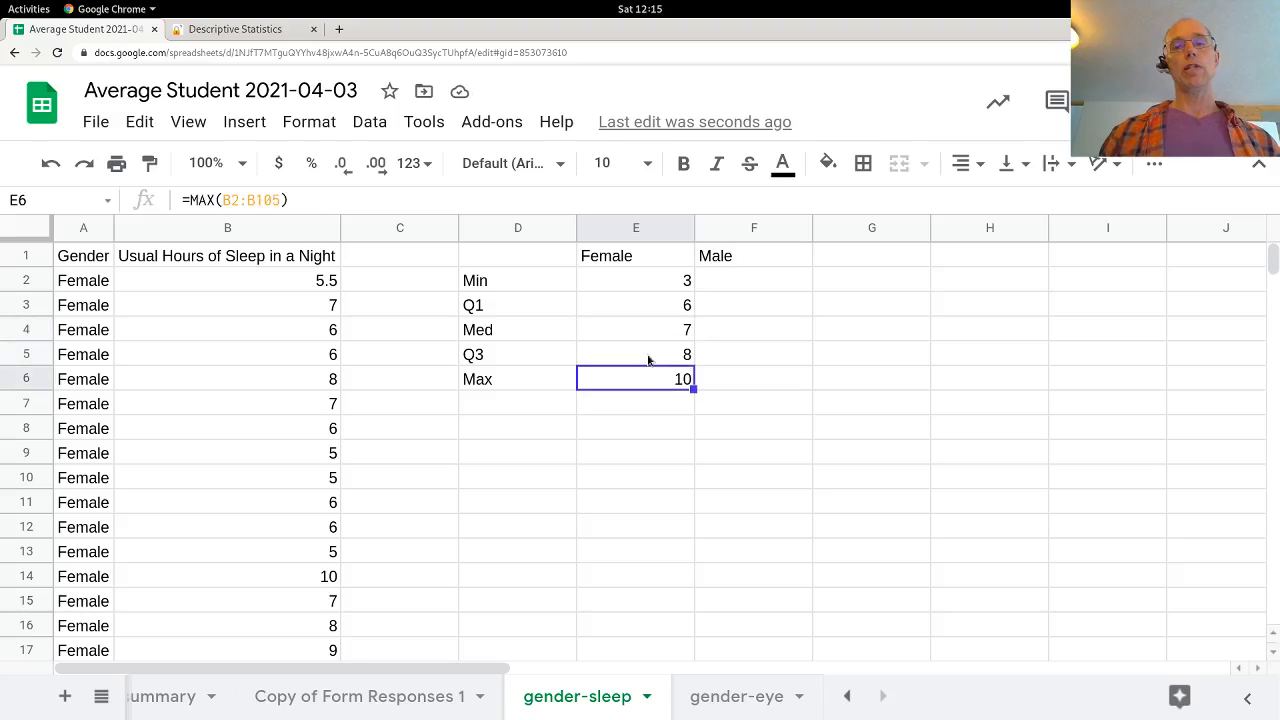
# Step: Begin a MIN formula in F2 for the male minimum, using the male sleep hours B106:B138 as its range
pyautogui.press('Up')
pyautogui.press('Up')
pyautogui.press('Up')
pyautogui.press('Up')
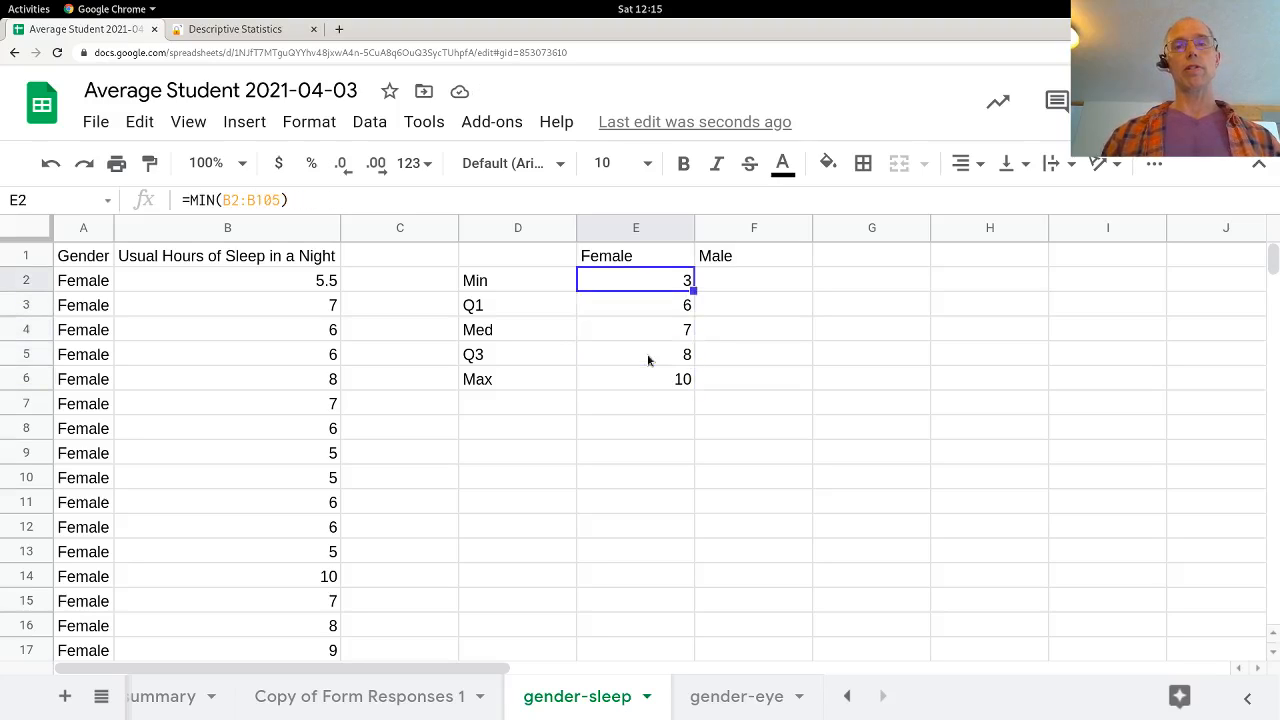
pyautogui.press('Right')
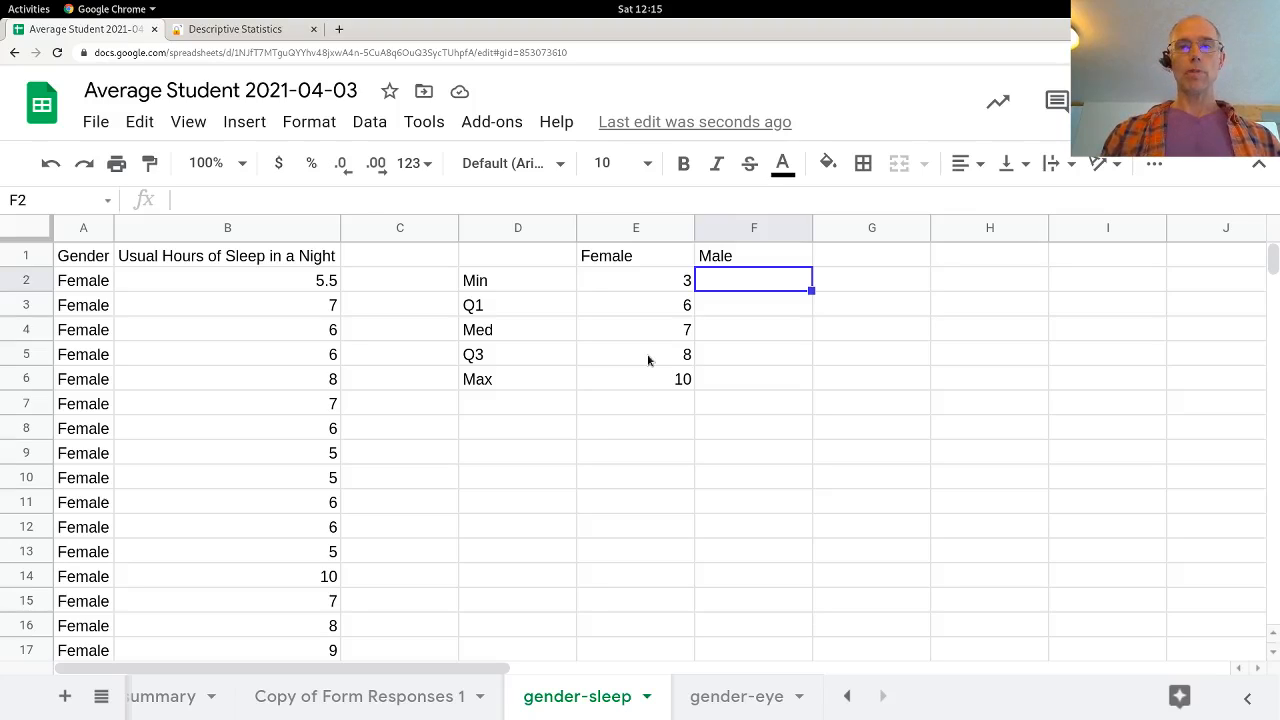
pyautogui.write('=min')
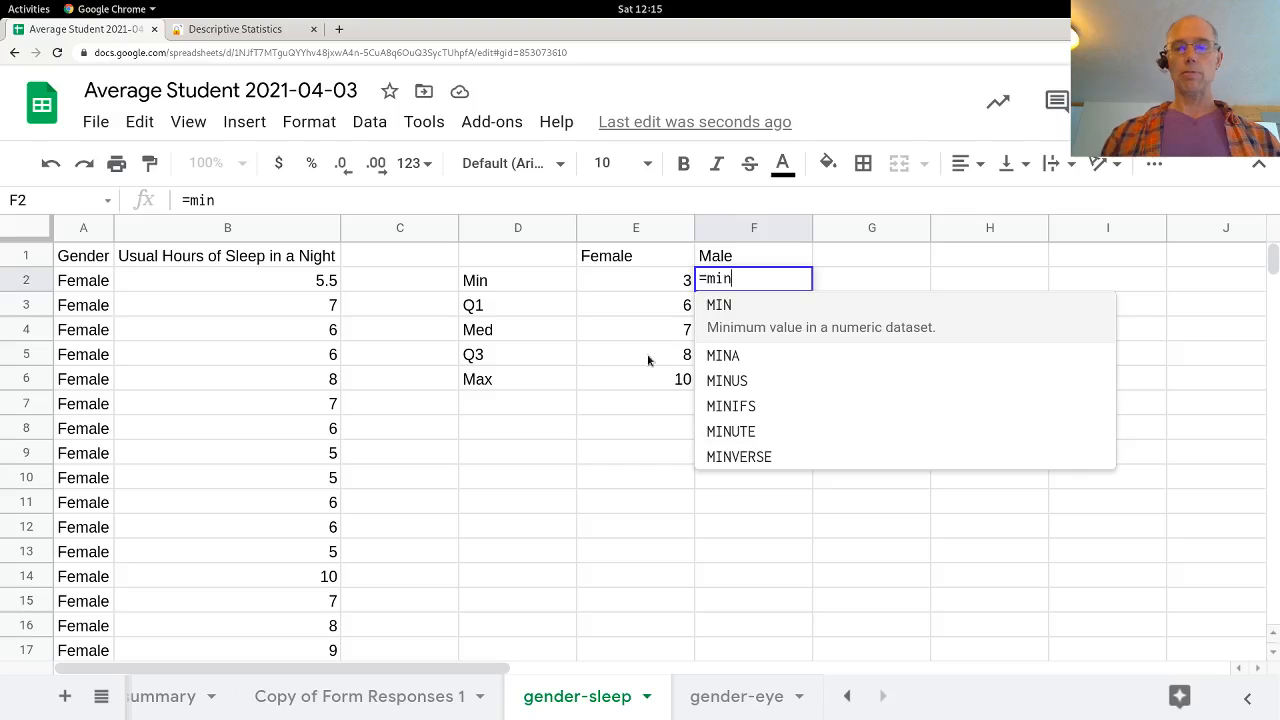
pyautogui.write('(')
pyautogui.scroll(-8, 287, 445)
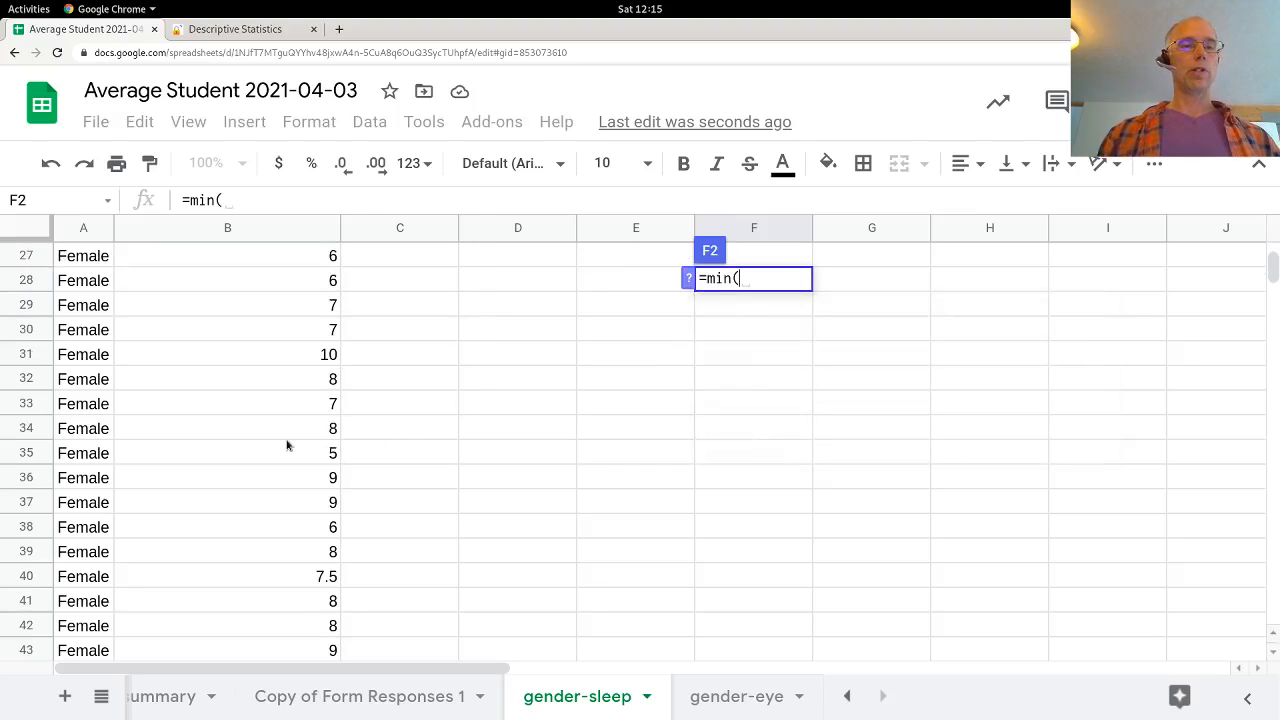
pyautogui.scroll(-20, 287, 445)
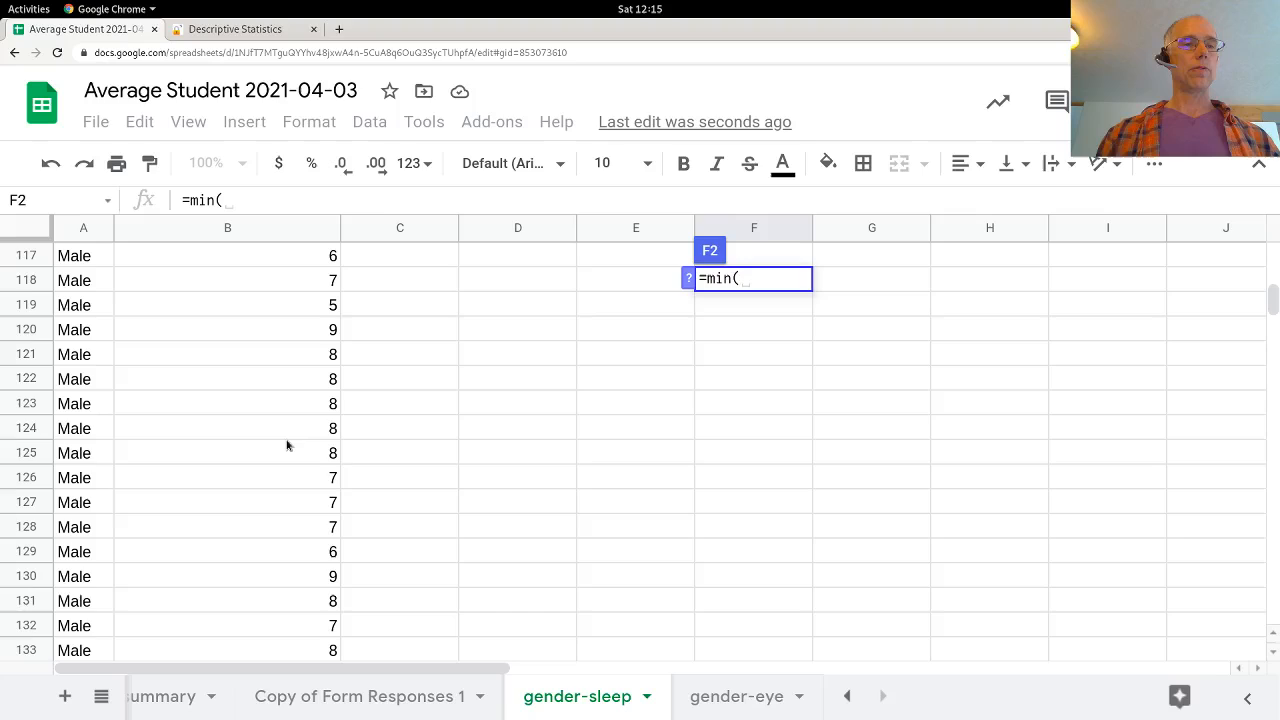
pyautogui.scroll(5, 287, 445)
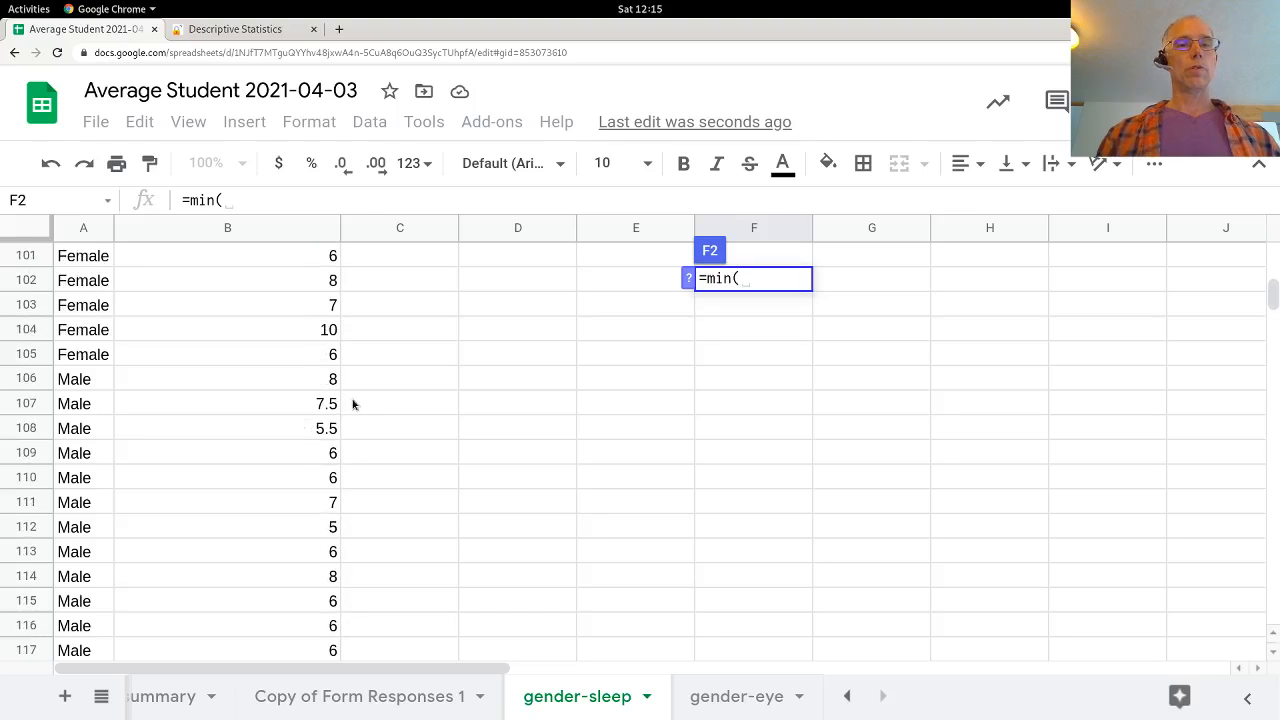
pyautogui.click(315, 378)
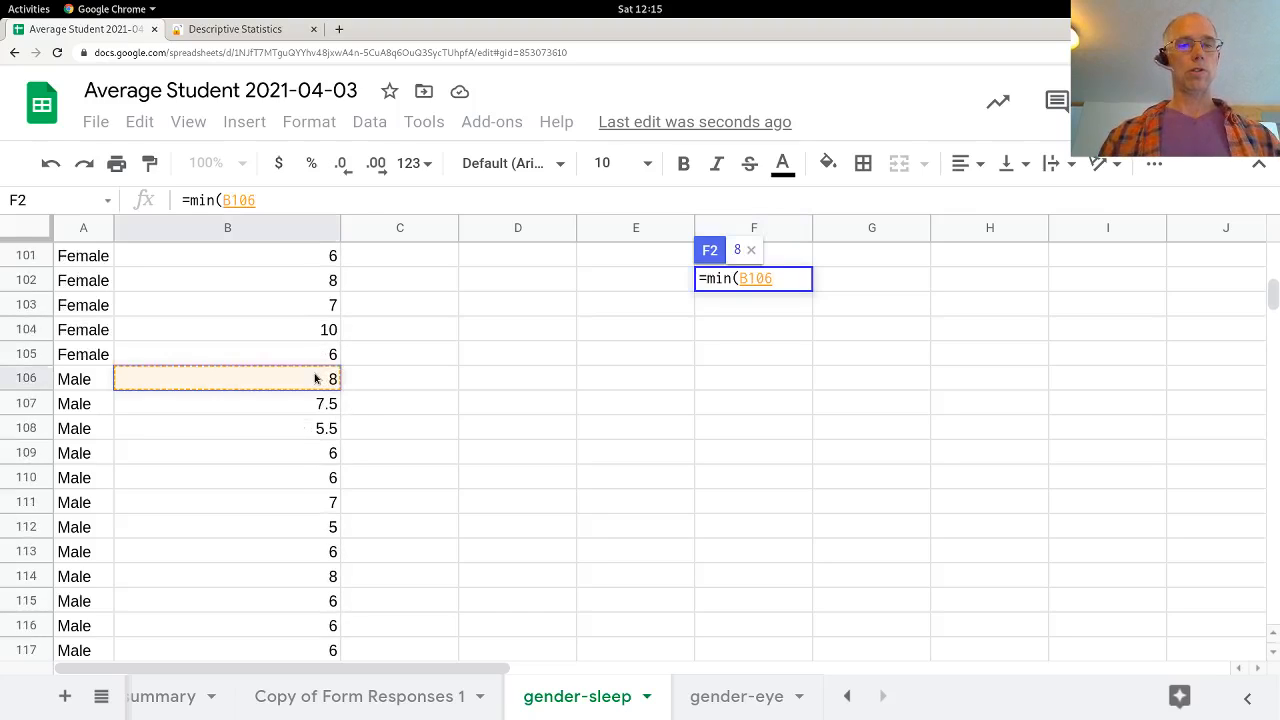
pyautogui.hotkey('ctrl', 'shift', 'Down')
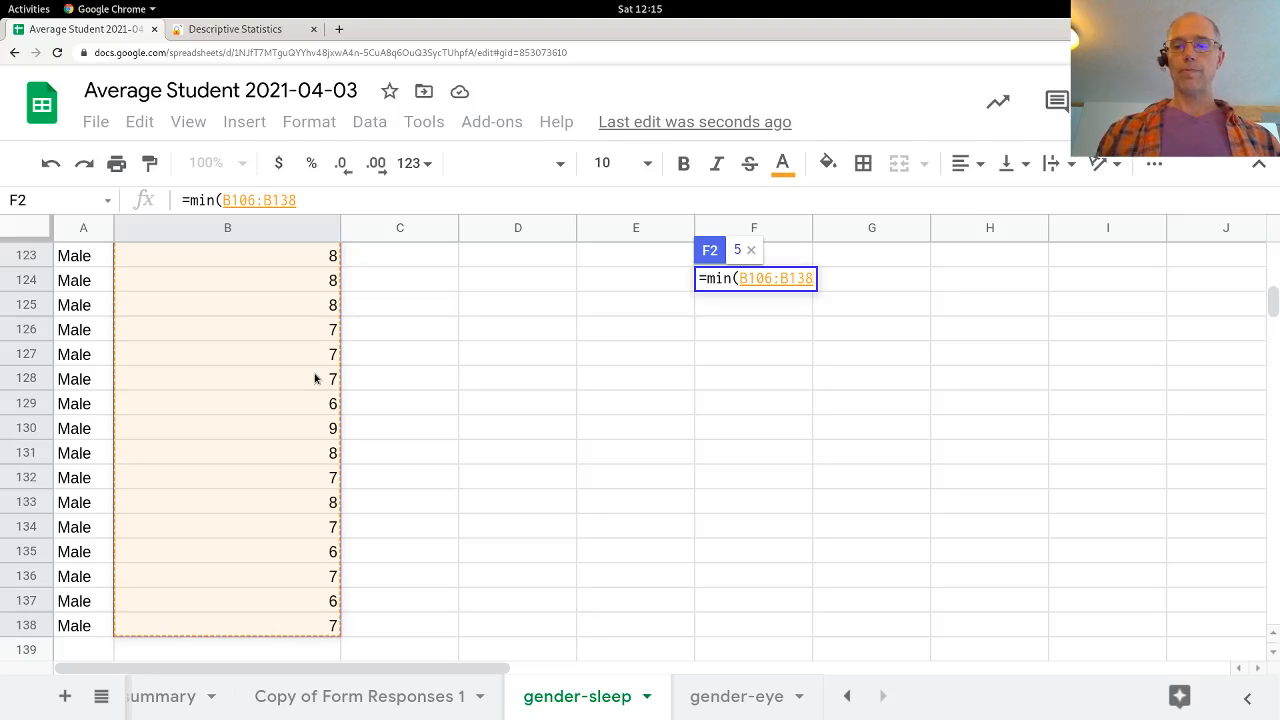
# Step: Close the F2 minimum formula, copy its range reference B106:B138 for reuse, and enter the formula
pyautogui.write(')')
pyautogui.press('Left')
pyautogui.hotkey('shift', 'Left')
pyautogui.hotkey('shift', 'Left')
pyautogui.hotkey('shift', 'Left')
pyautogui.hotkey('shift', 'Left')
pyautogui.hotkey('shift', 'Left')
pyautogui.hotkey('shift', 'Left')
pyautogui.hotkey('shift', 'Left')
pyautogui.hotkey('shift', 'Left')
pyautogui.hotkey('shift', 'Left')
pyautogui.hotkey('ctrl', 'c')
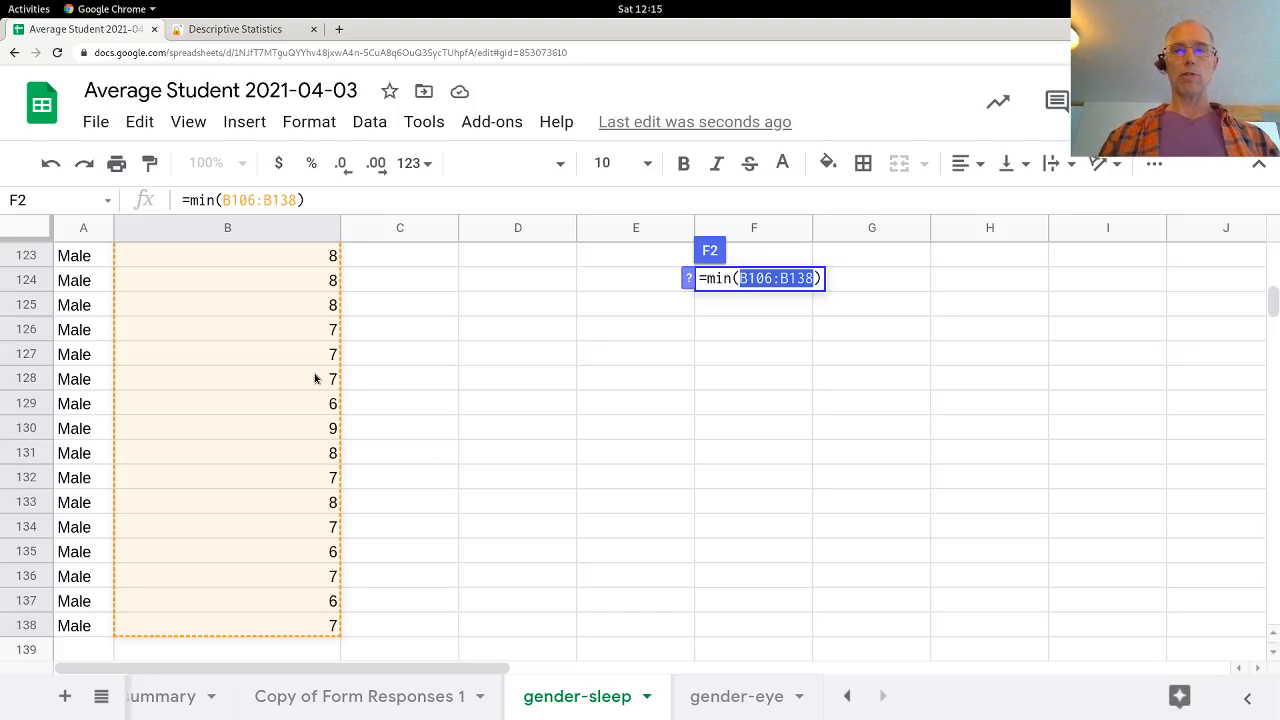
pyautogui.press('Return')
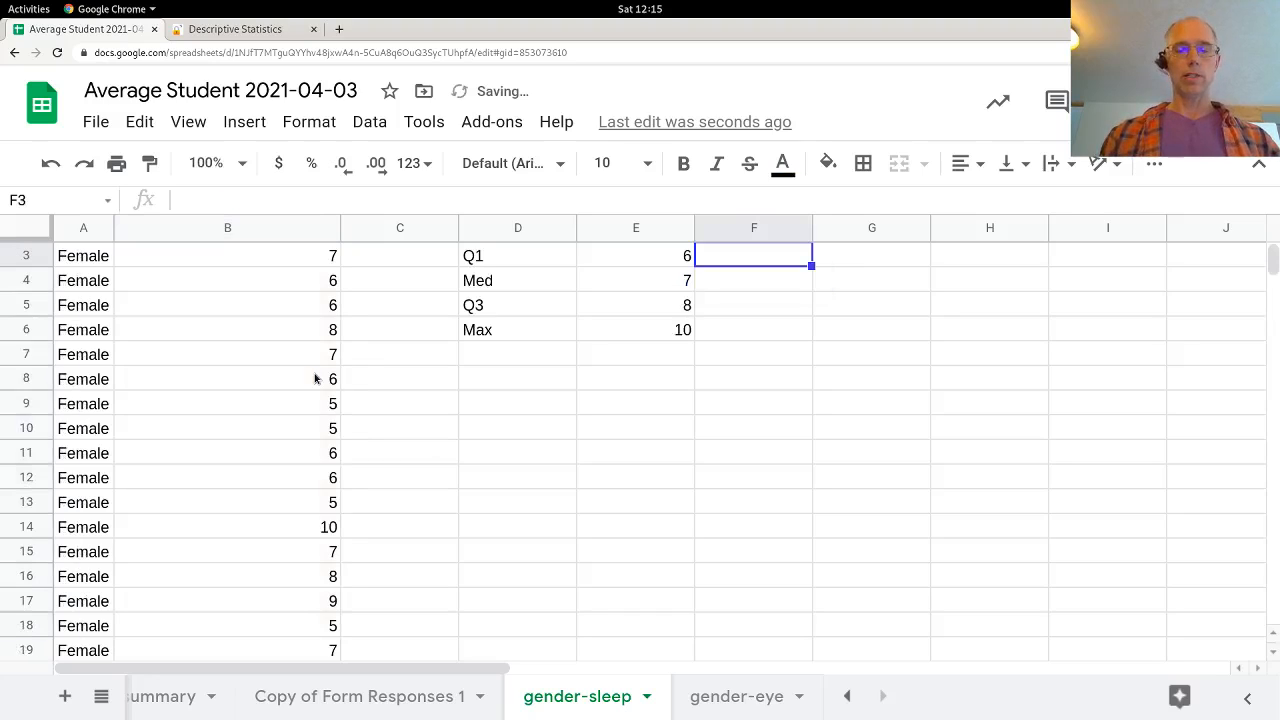
# Step: Enter the male first quartile in F3 as =QUARTILE(B106:B138,1)
pyautogui.write('=qu')
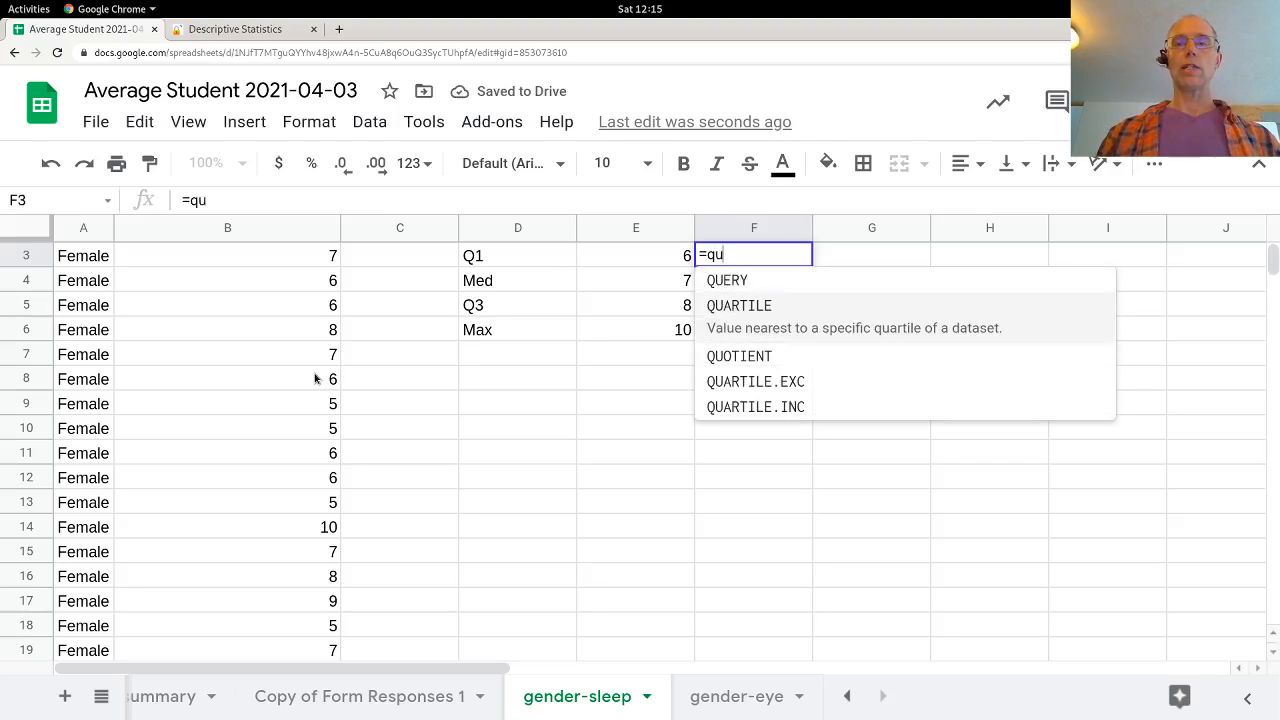
pyautogui.press('Tab')
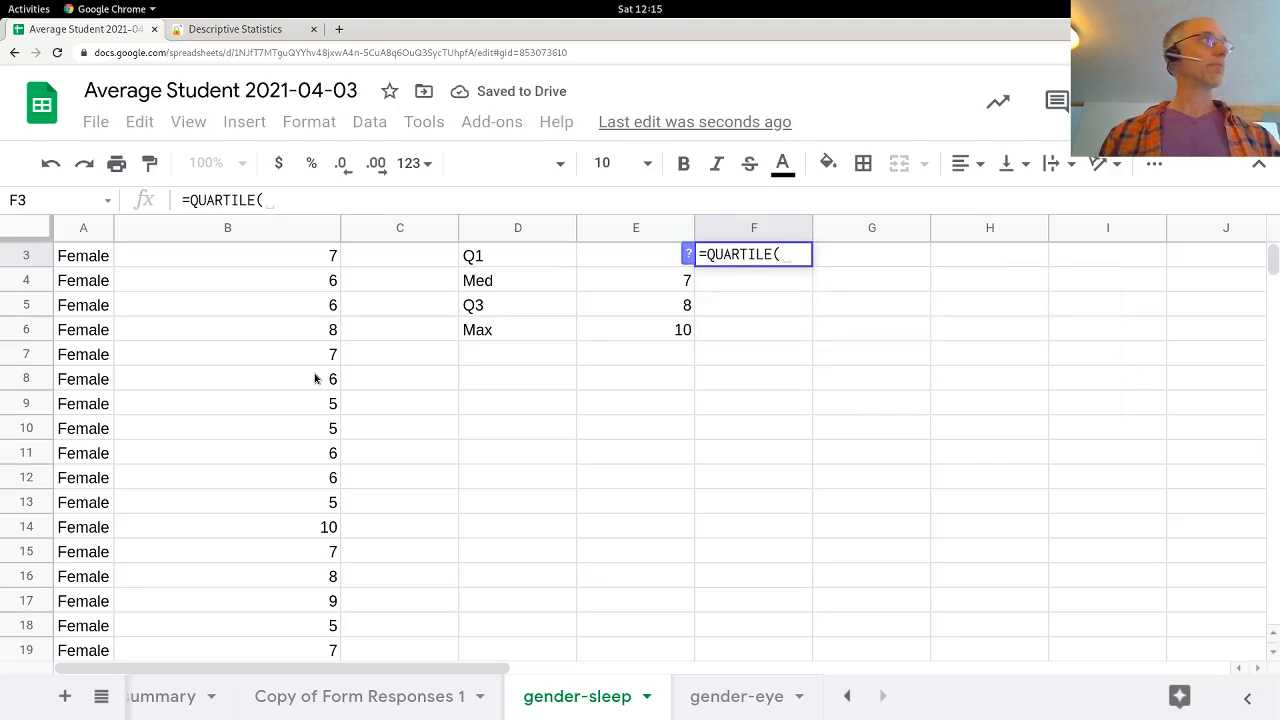
pyautogui.hotkey('ctrl', 'v')
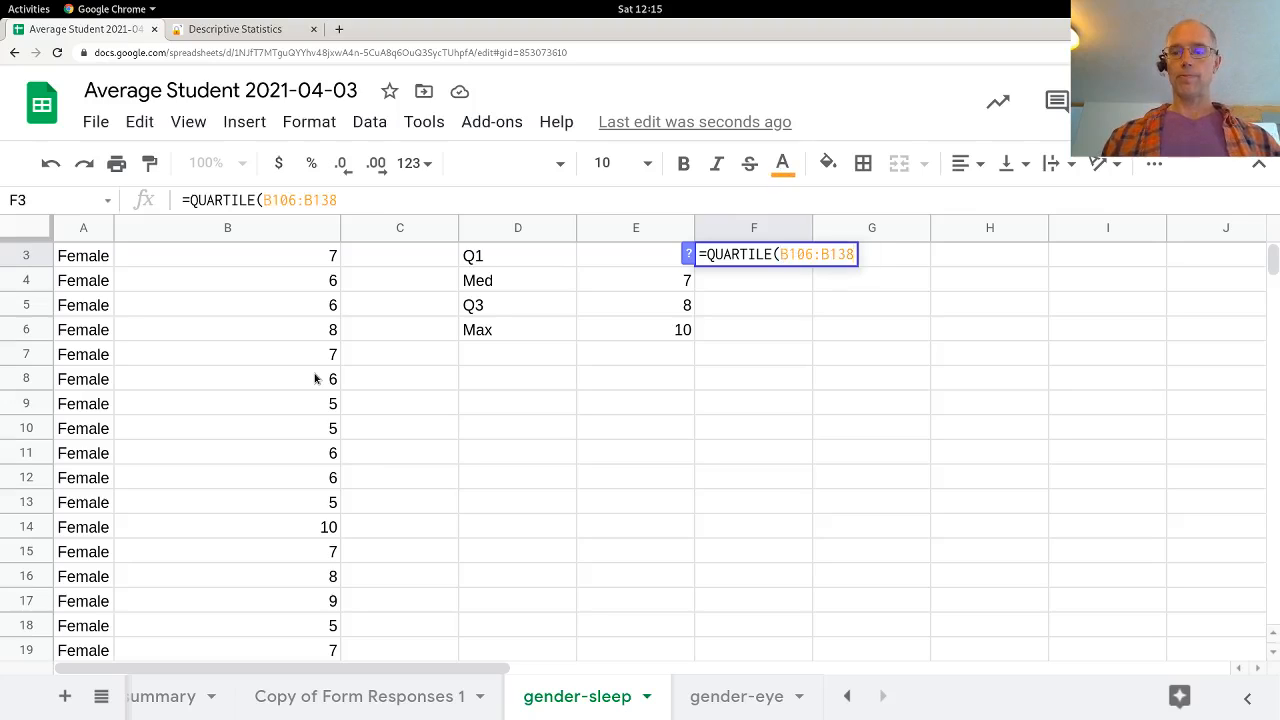
pyautogui.write(',1)')
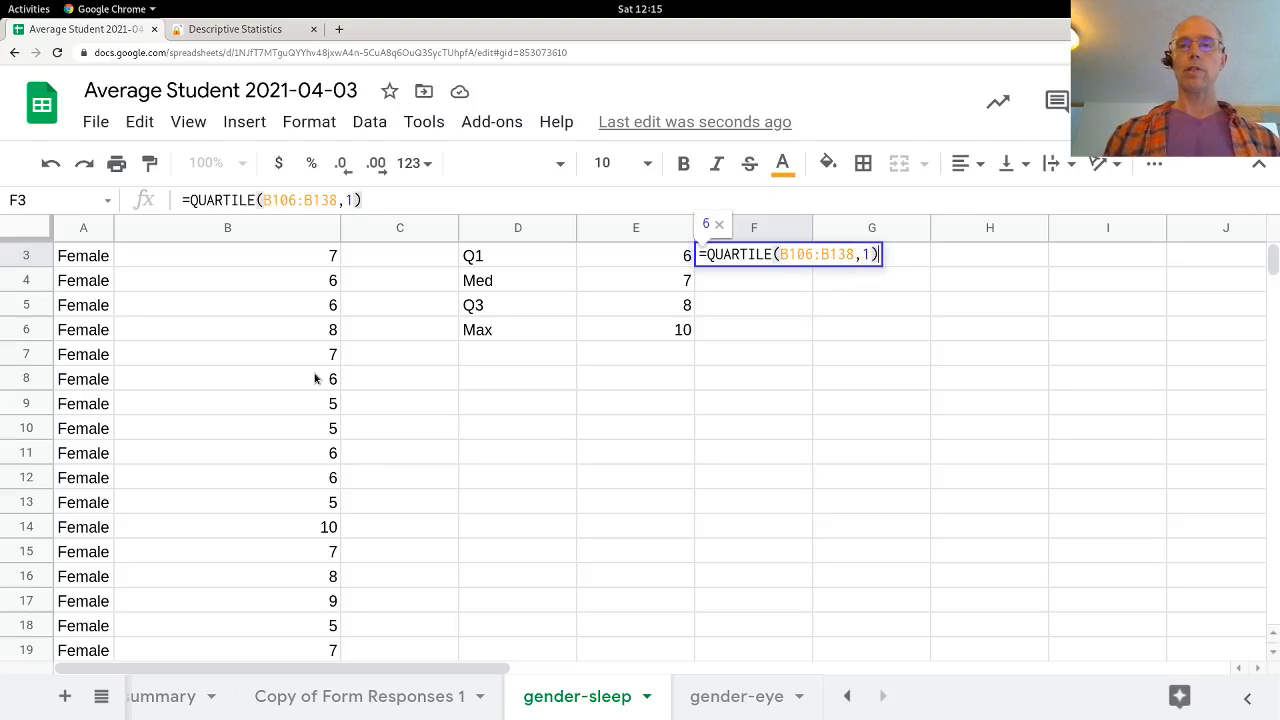
pyautogui.press('Return')
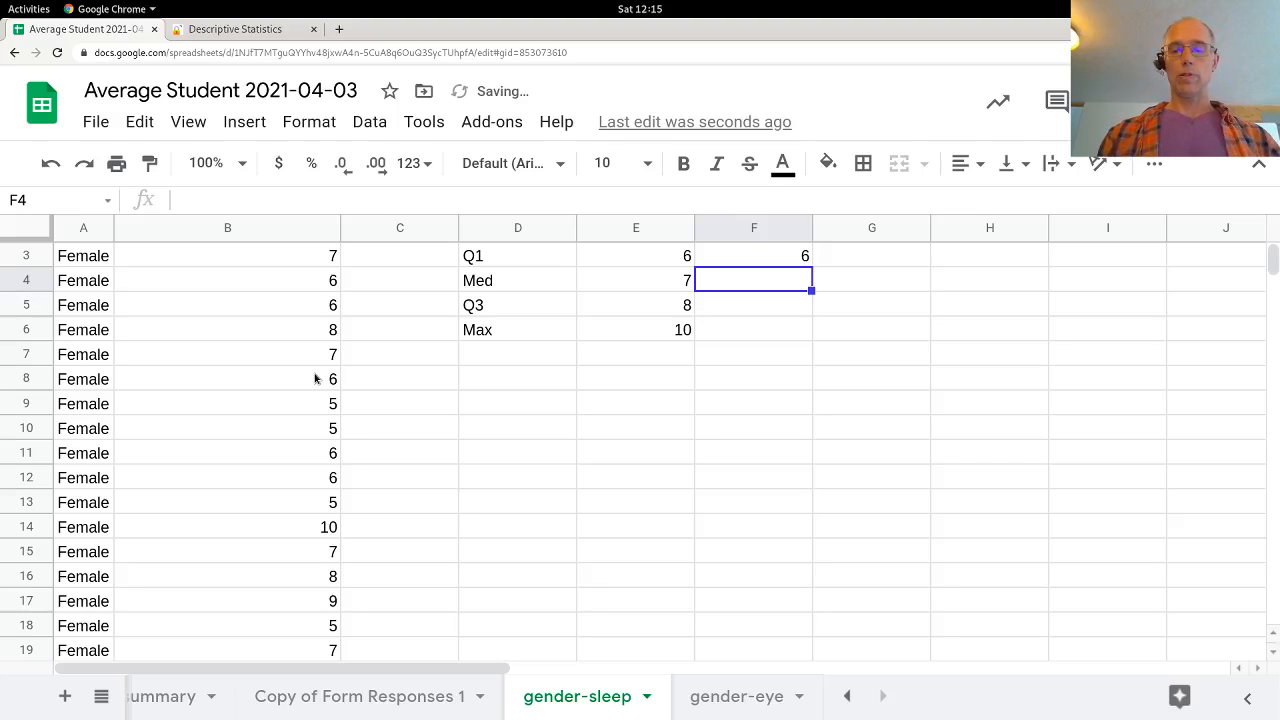
# Step: Enter the male median in F4 as =MEDIAN(B106:B138)
pyautogui.write('=med')
pyautogui.press('Tab')
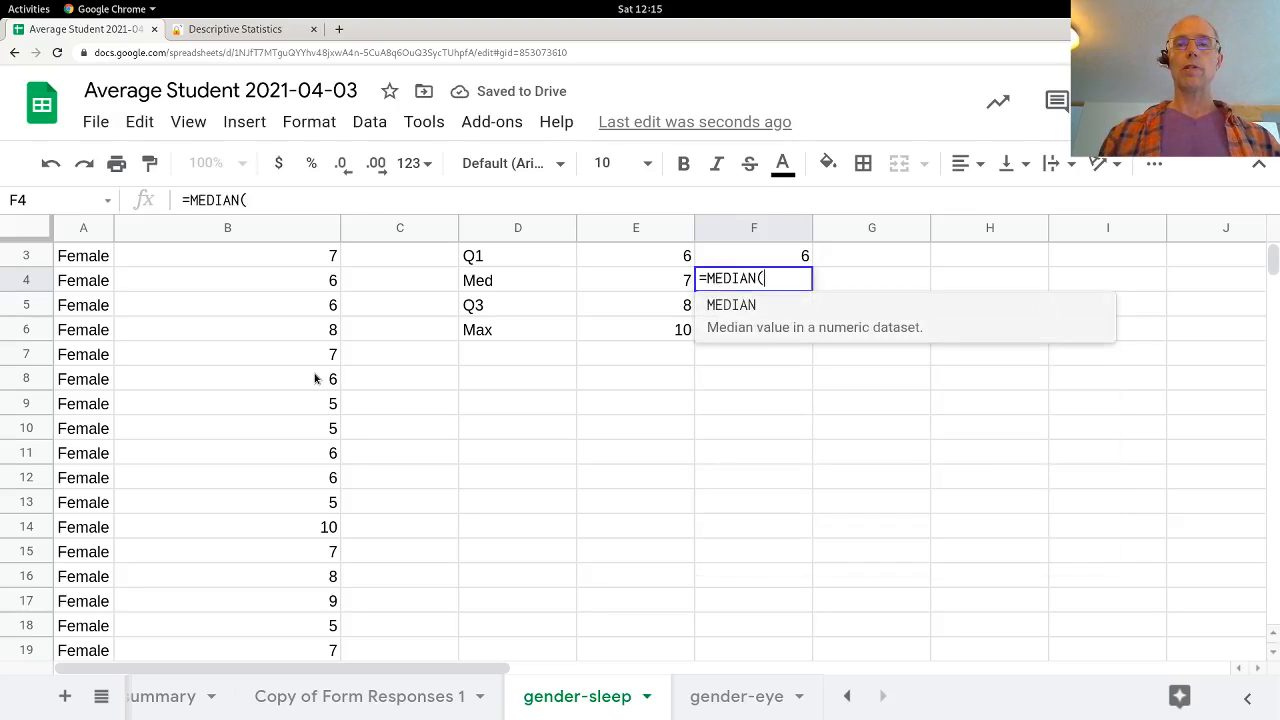
pyautogui.hotkey('ctrl', 'v')
pyautogui.write(')')
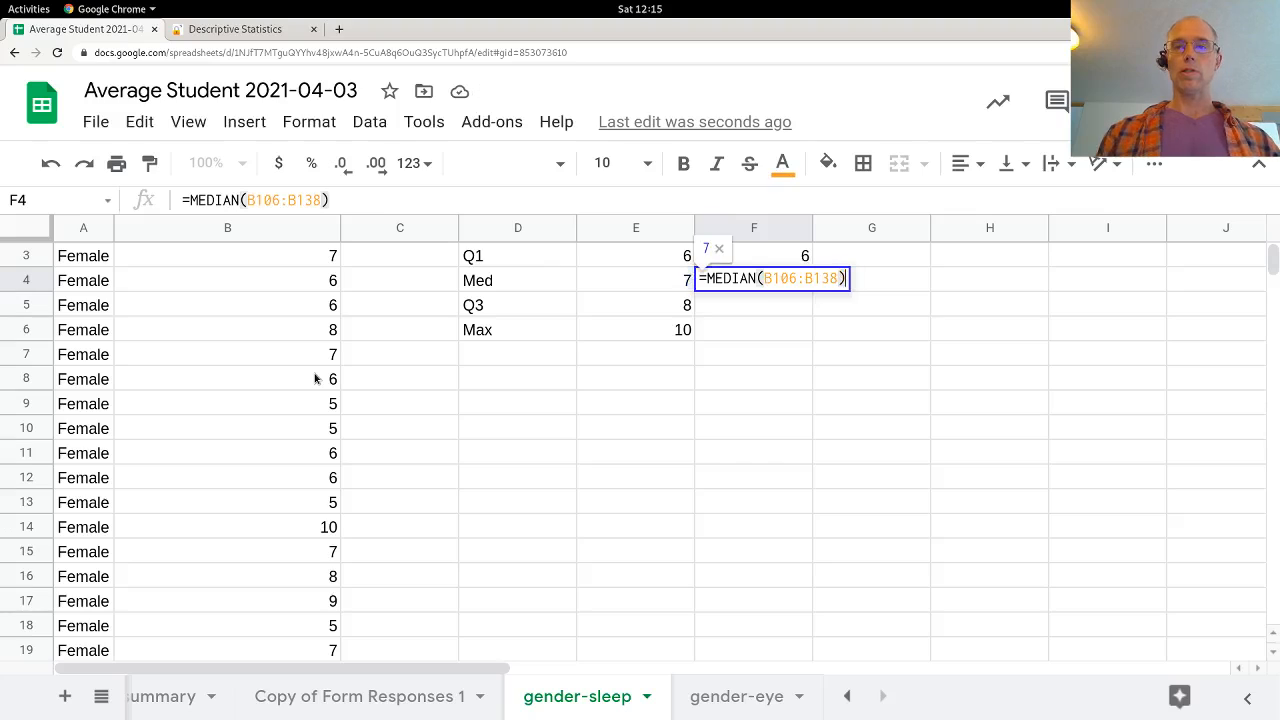
pyautogui.press('Return')
# Step: Enter the male third quartile in F5 as =QUARTILE(B106:B138,3)
pyautogui.write('=qu')
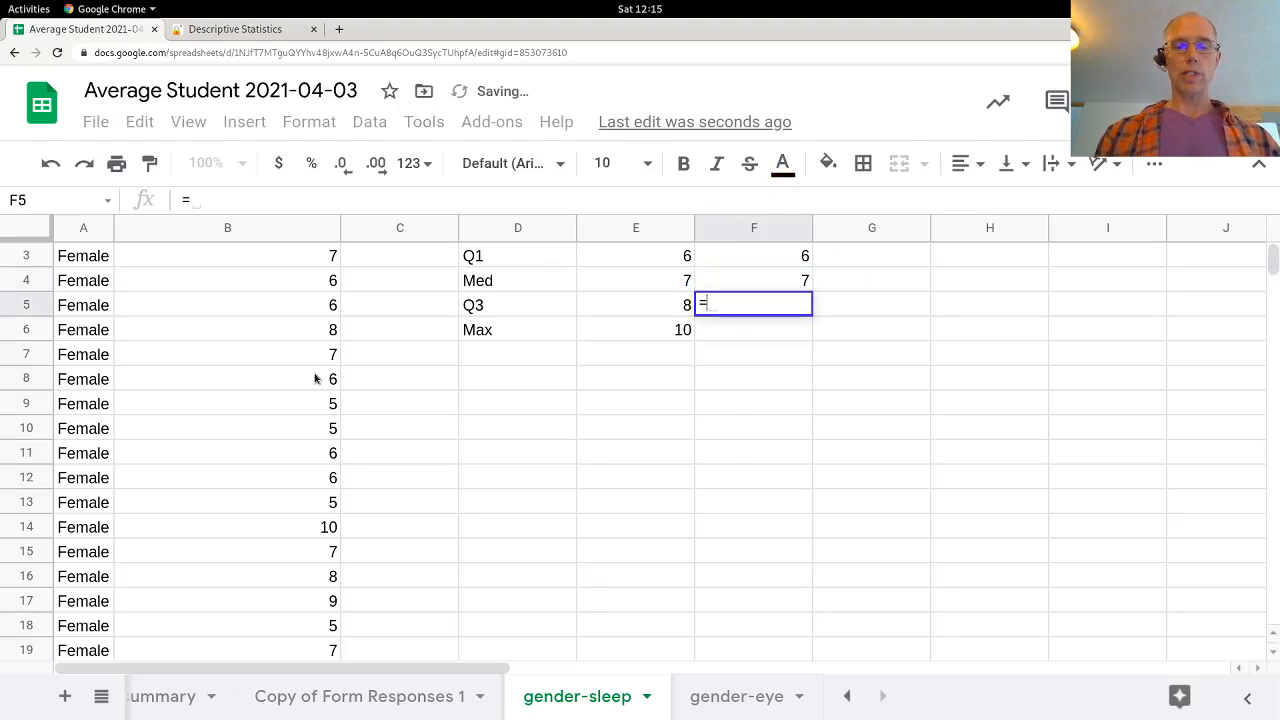
pyautogui.press('Tab')
pyautogui.press('BackSpace')
pyautogui.press('BackSpace')
pyautogui.press('BackSpace')
pyautogui.press('BackSpace')
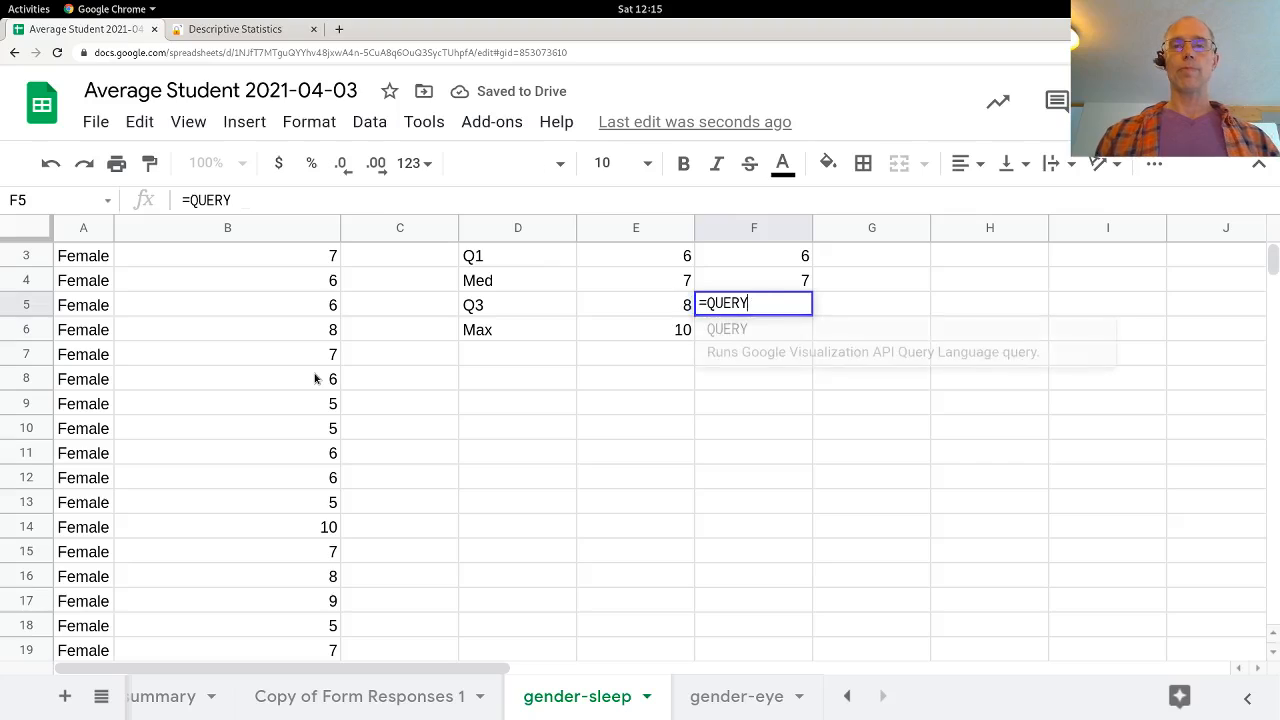
pyautogui.write('a')
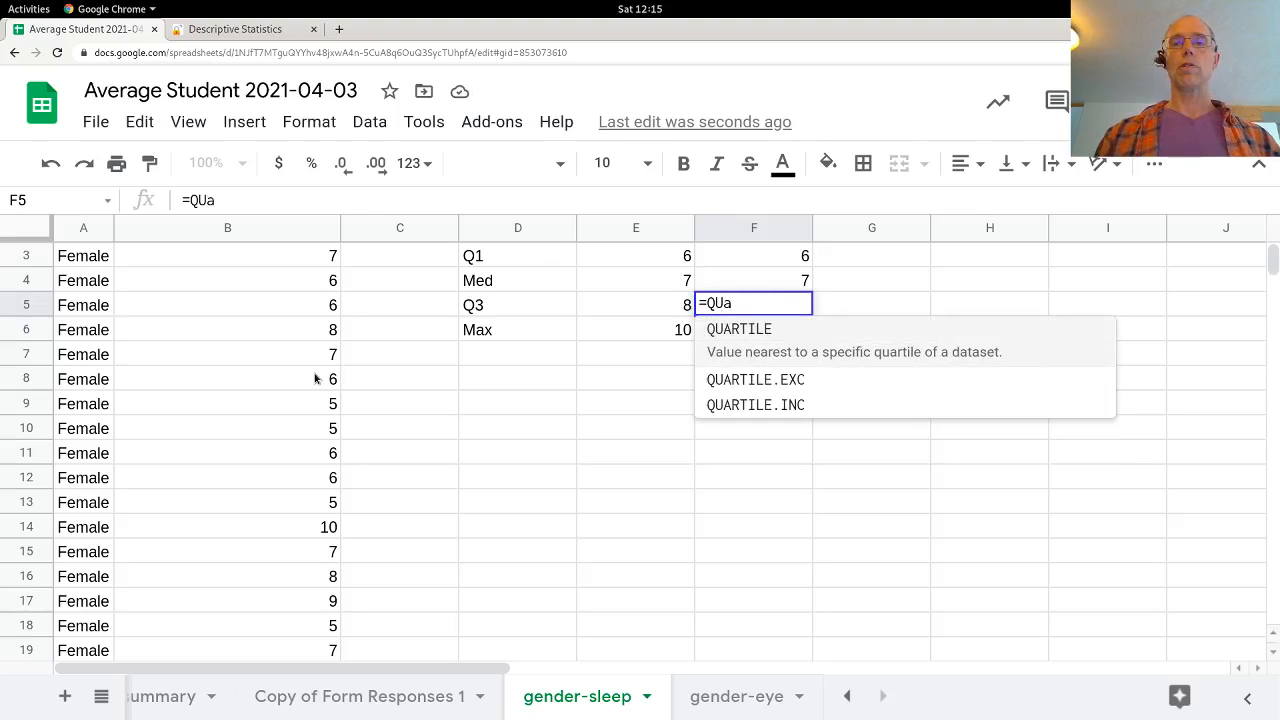
pyautogui.press('Tab')
pyautogui.write('B106:B138')
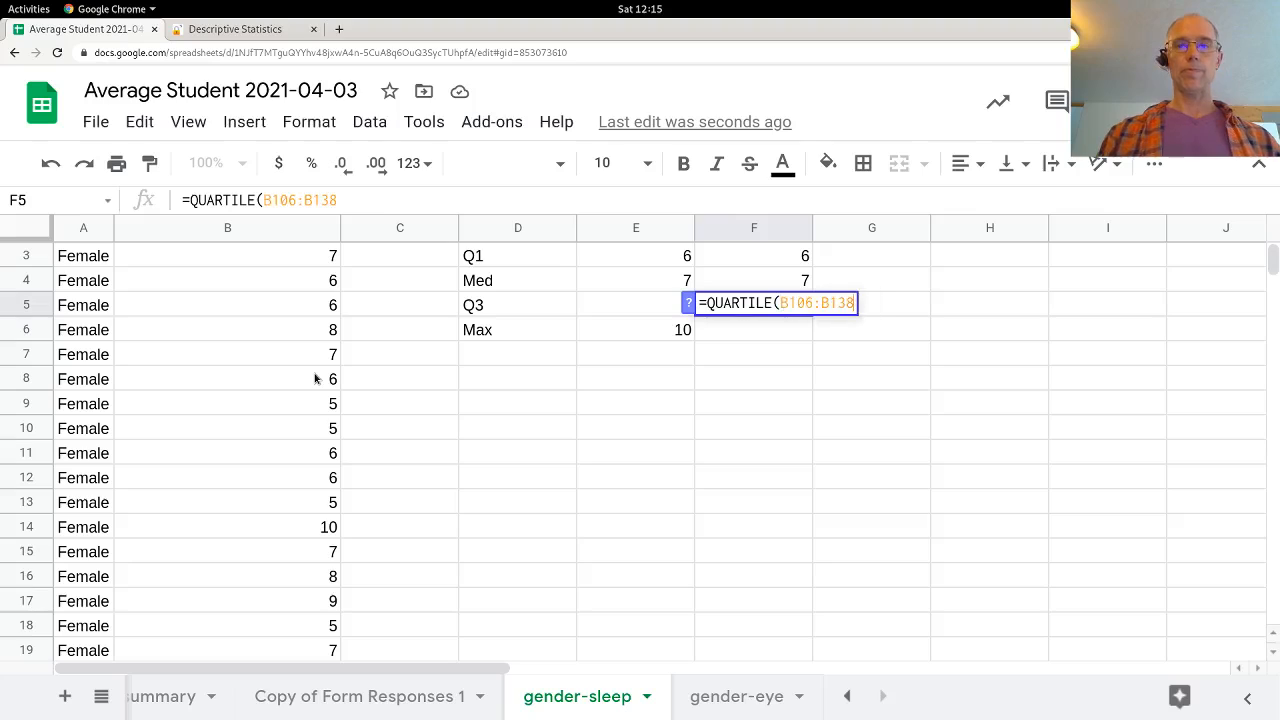
pyautogui.write(',3)')
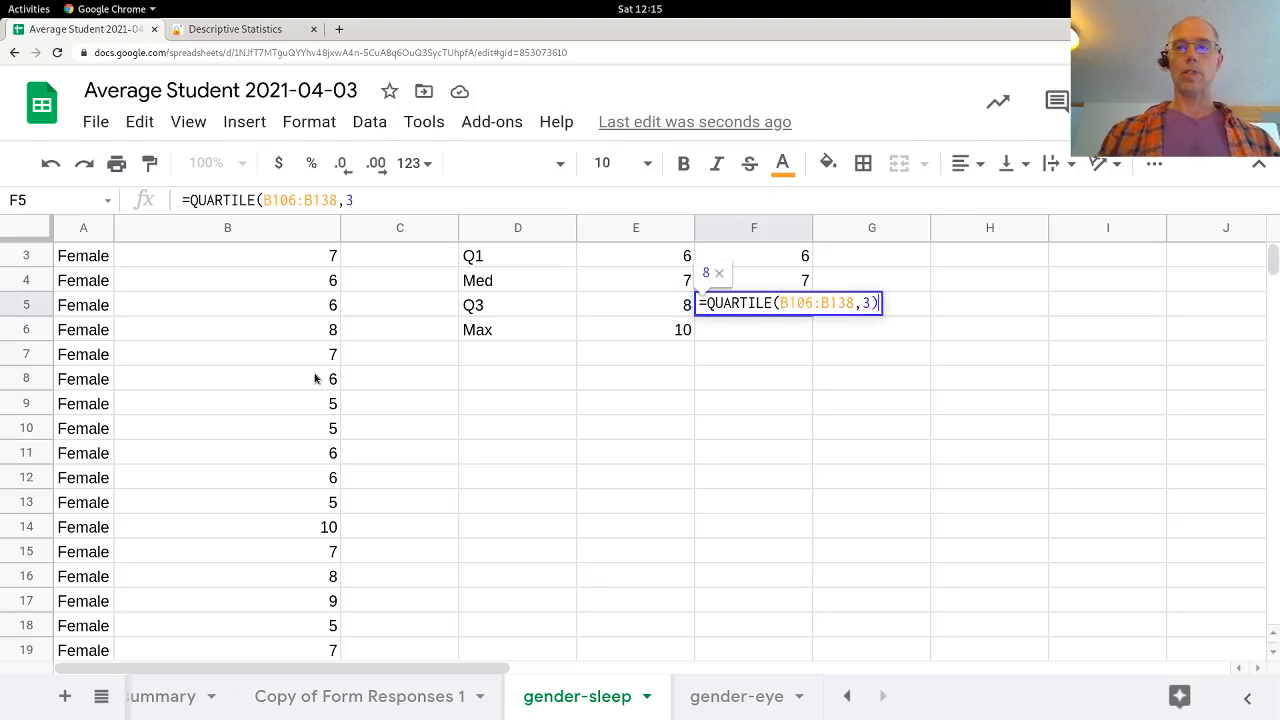
pyautogui.press('Return')
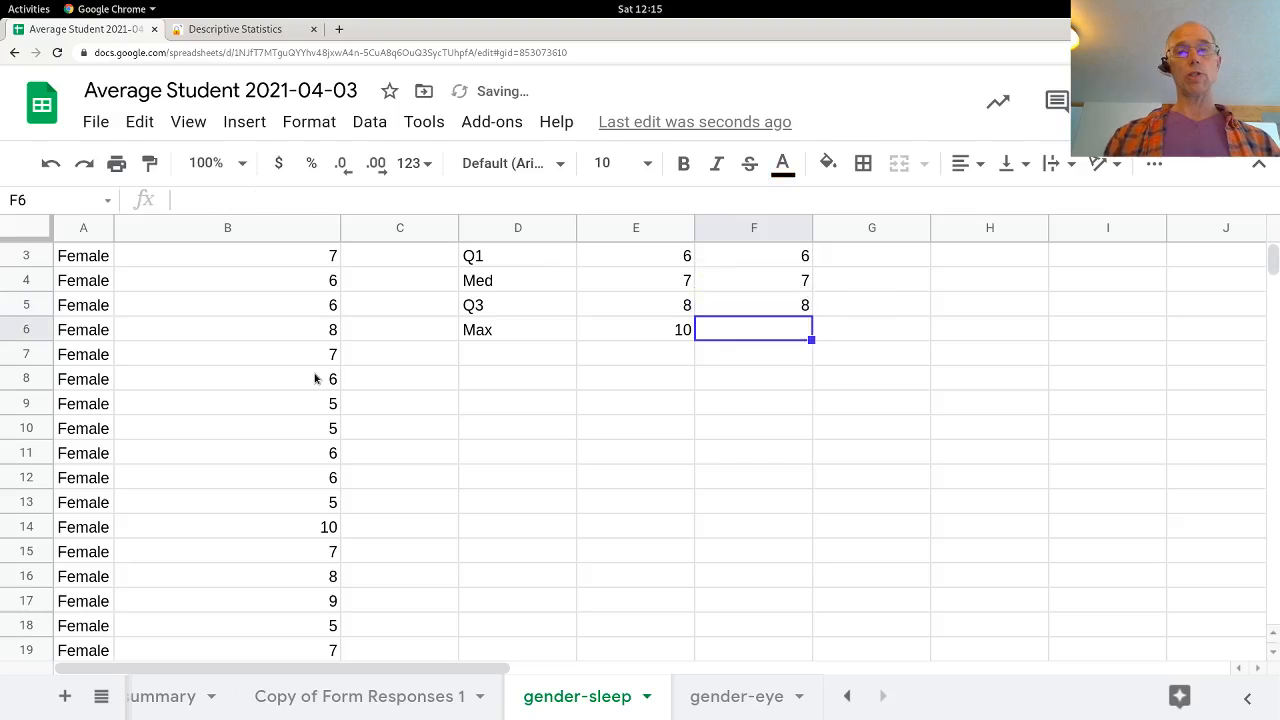
# Step: Enter the male maximum in F6 as =MAX(B106:B138)
pyautogui.write('=')
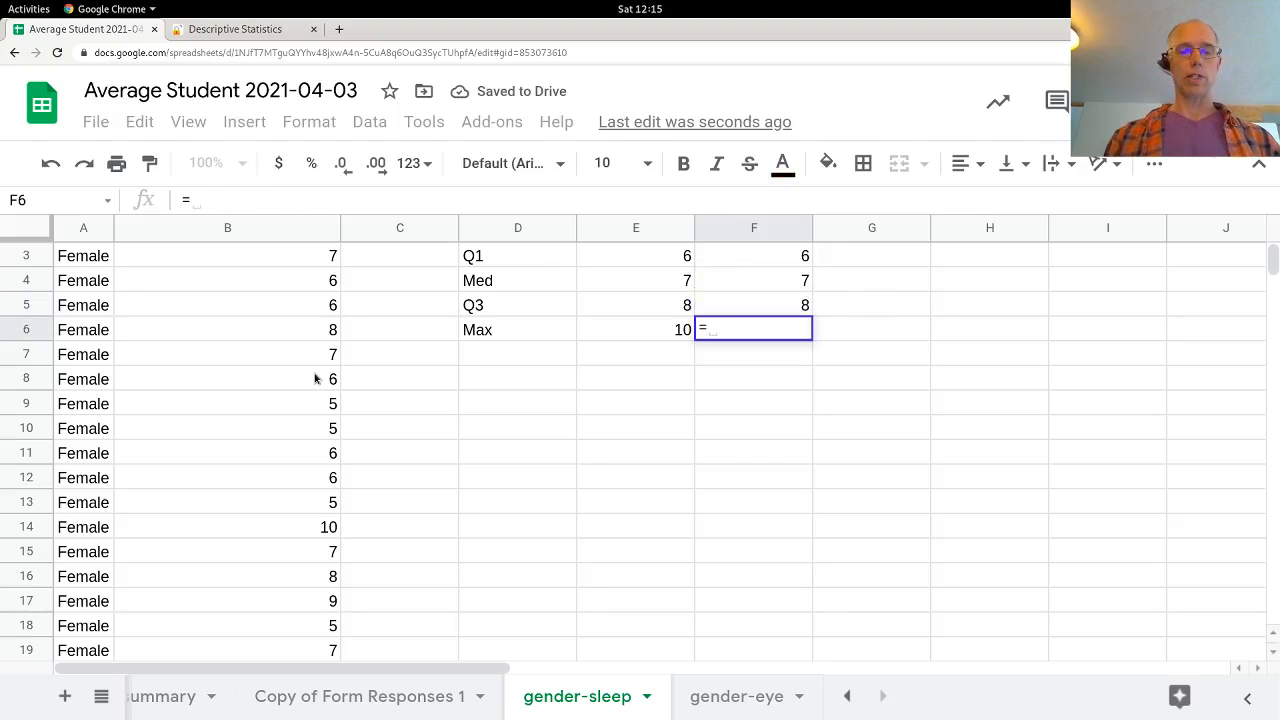
pyautogui.write('max')
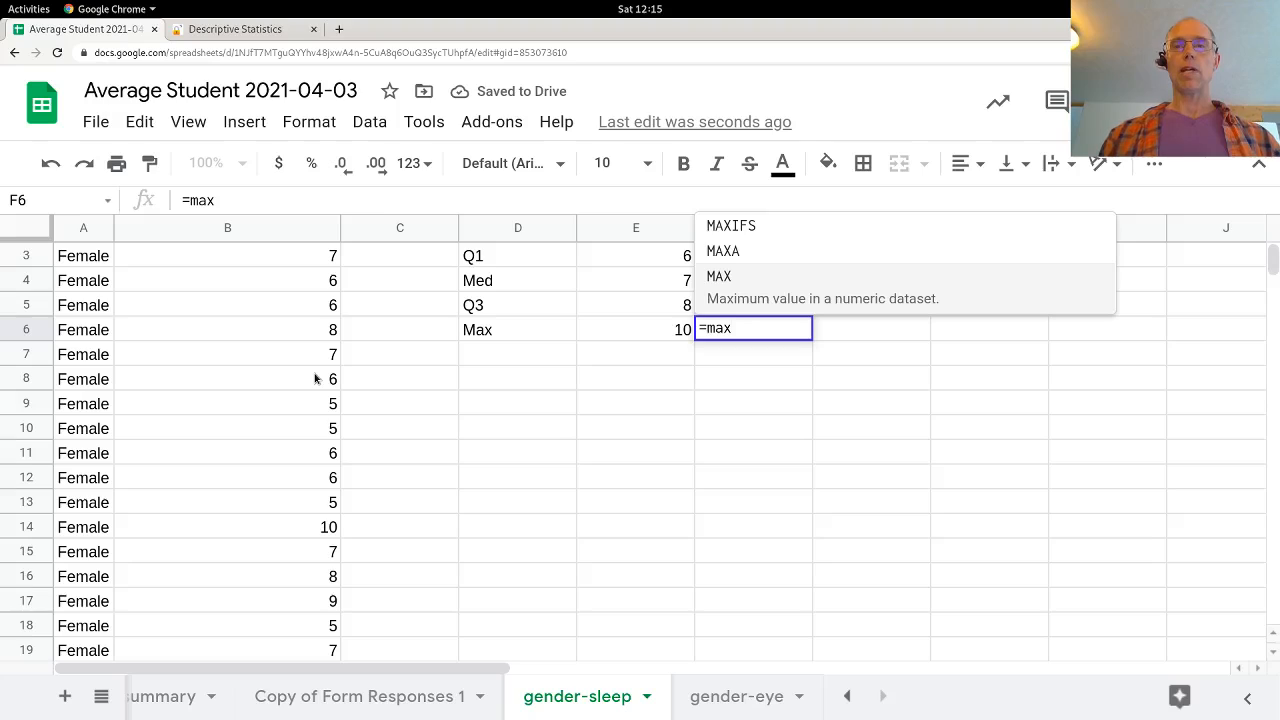
pyautogui.press('Tab')
pyautogui.write('B106:B138')
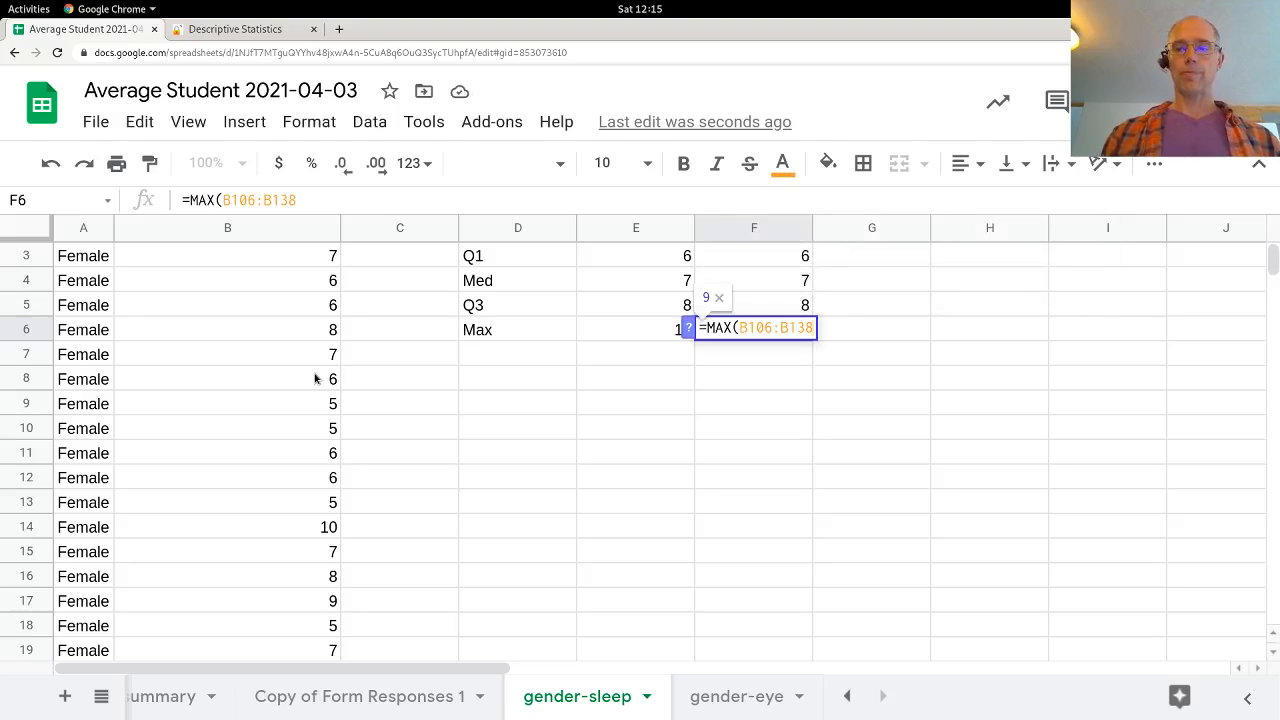
pyautogui.write(')')
pyautogui.press('Return')
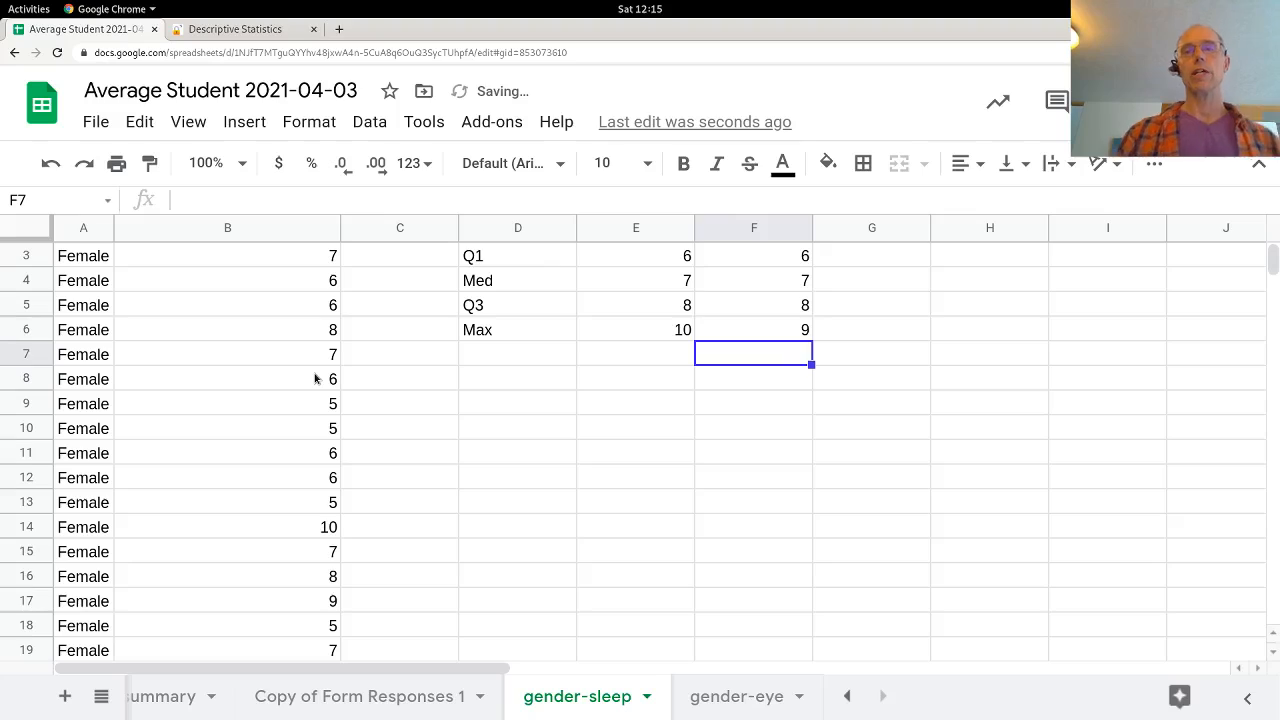
# Step: Label cell D8 as Range, one blank row below the five-number summary labels
pyautogui.press('Up')
pyautogui.press('Up')
pyautogui.press('Up')
pyautogui.press('Up')
pyautogui.press('Up')
pyautogui.press('Up')
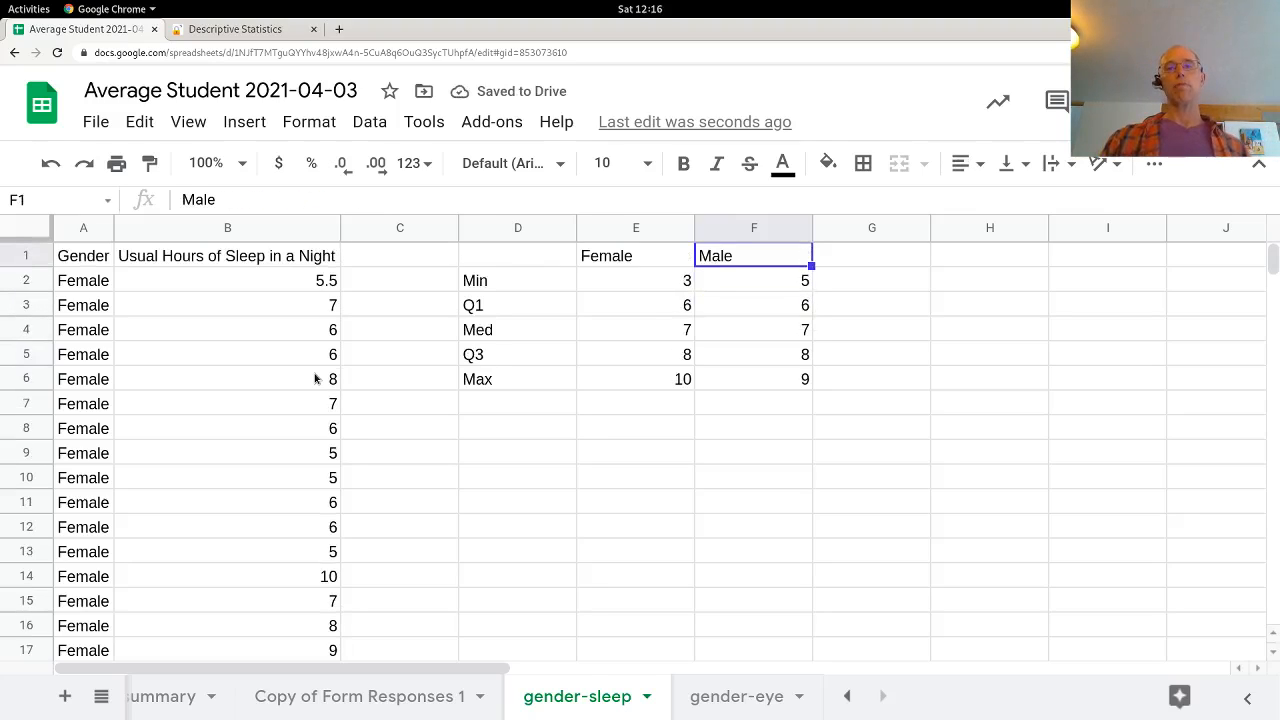
pyautogui.press('Down')
pyautogui.press('Left')
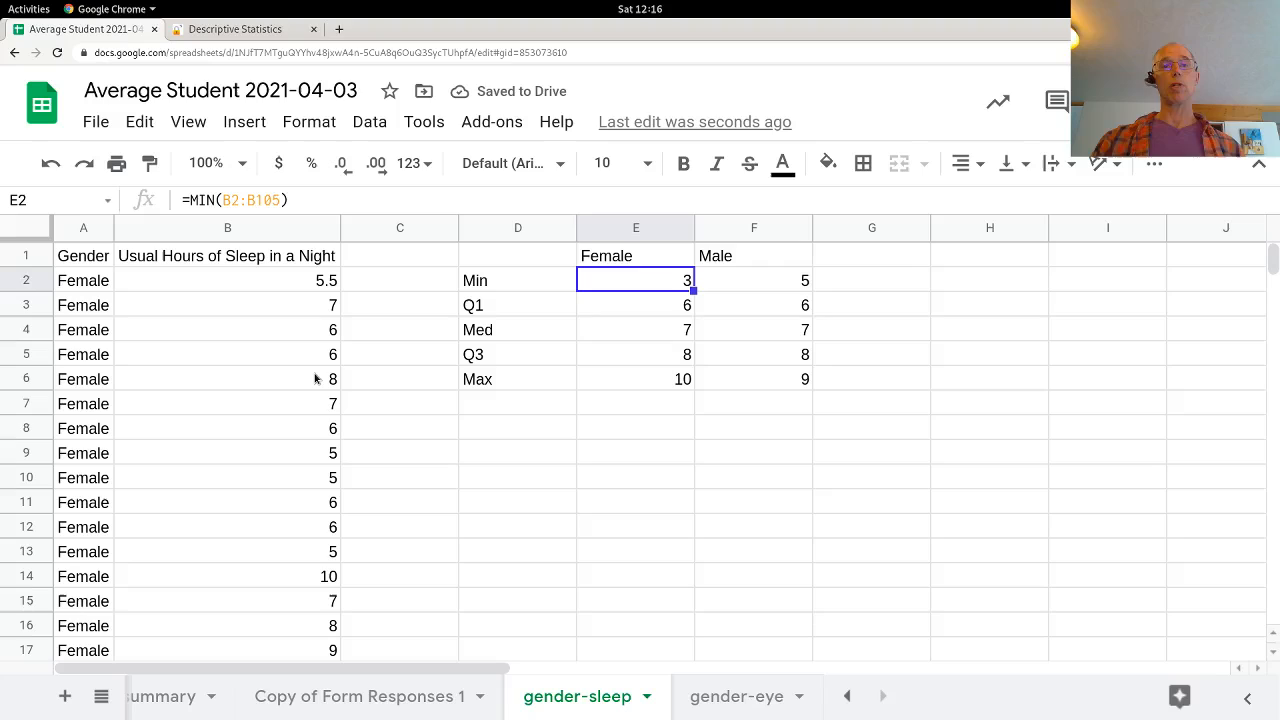
pyautogui.press('Down')
pyautogui.press('Down')
pyautogui.press('Down')
pyautogui.press('Down')
pyautogui.press('Down')
pyautogui.press('Down')
pyautogui.press('Left')
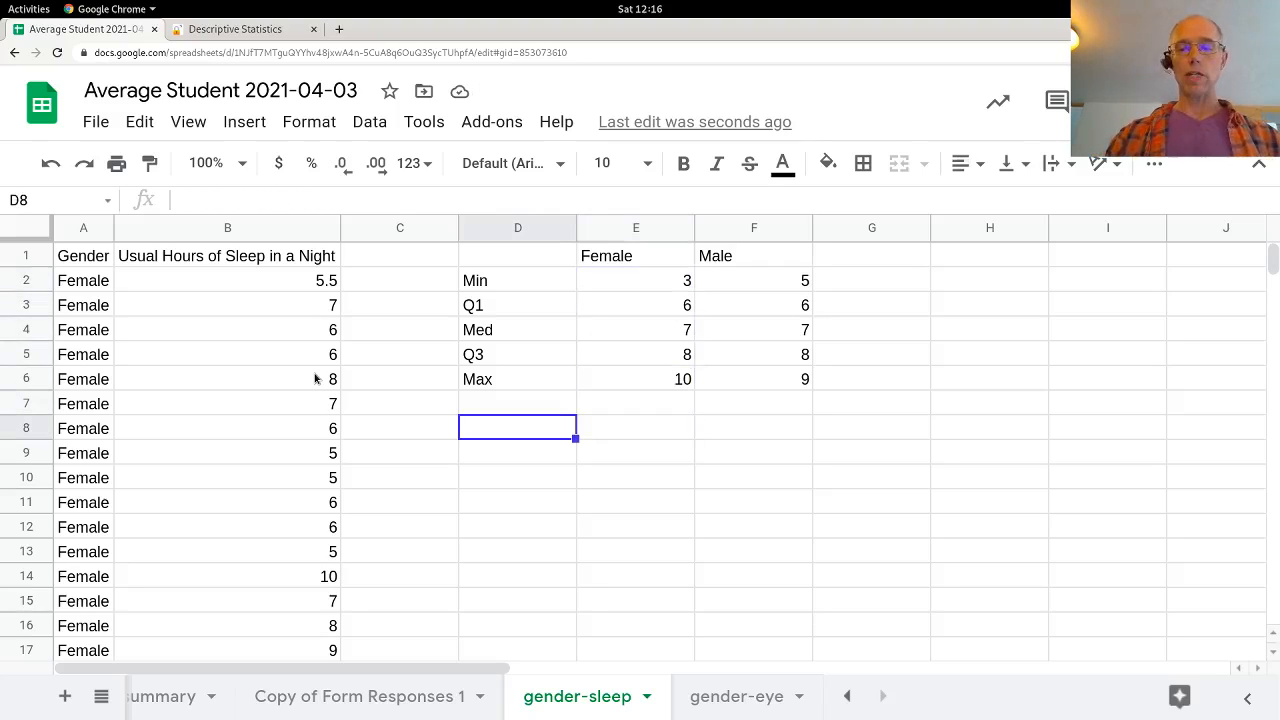
pyautogui.write('Range')
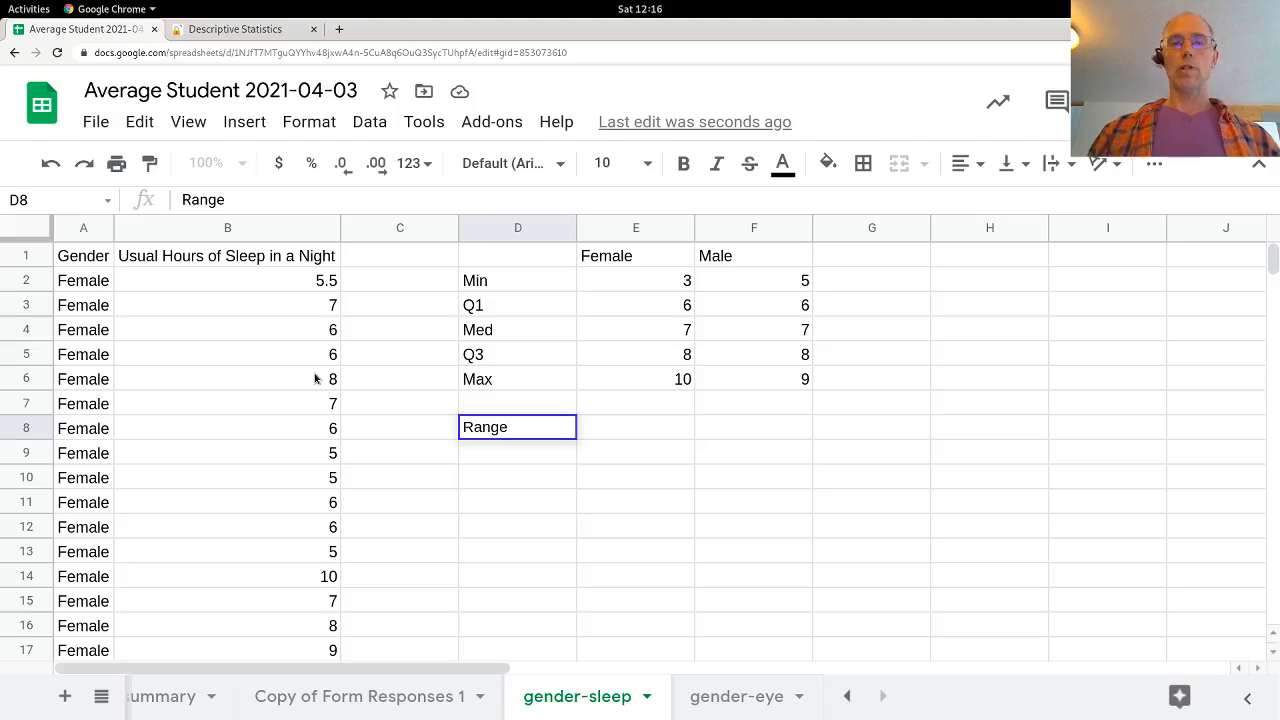
pyautogui.press('Tab')
# Step: Enter the female range in E8 as maximum minus minimum, =E6-E2
pyautogui.write('=')
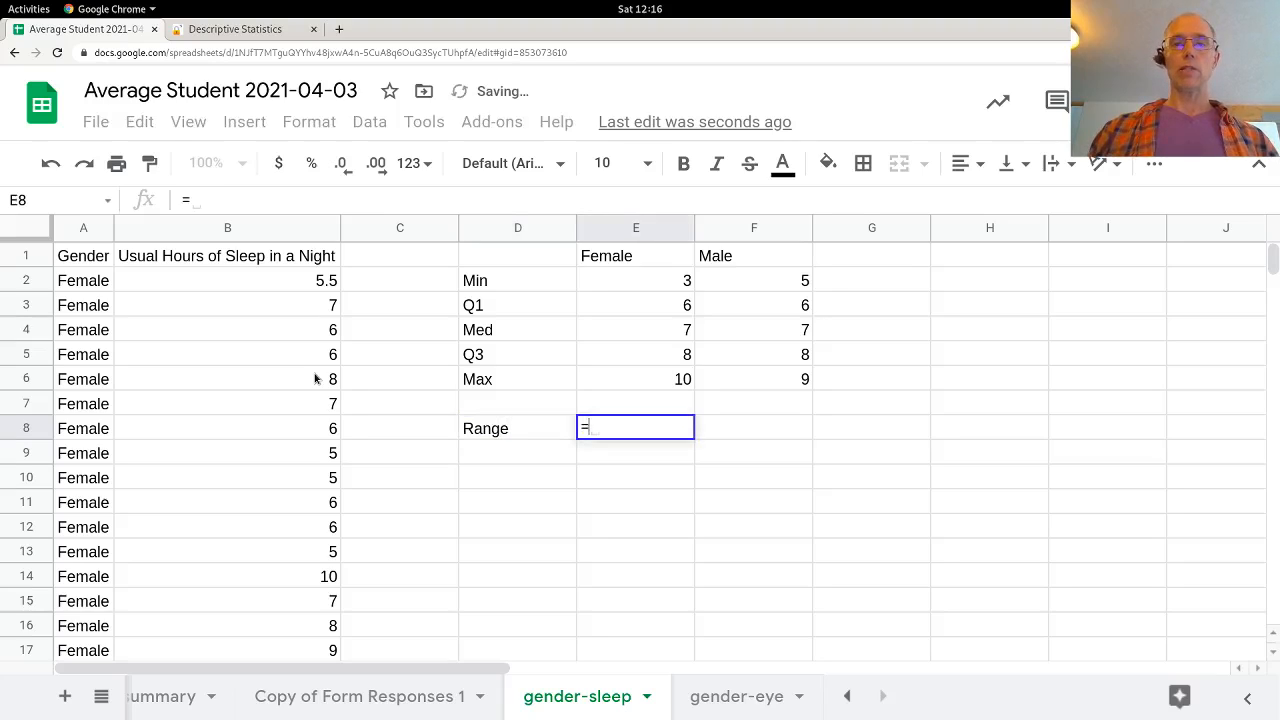
pyautogui.press('Up')
pyautogui.press('Up')
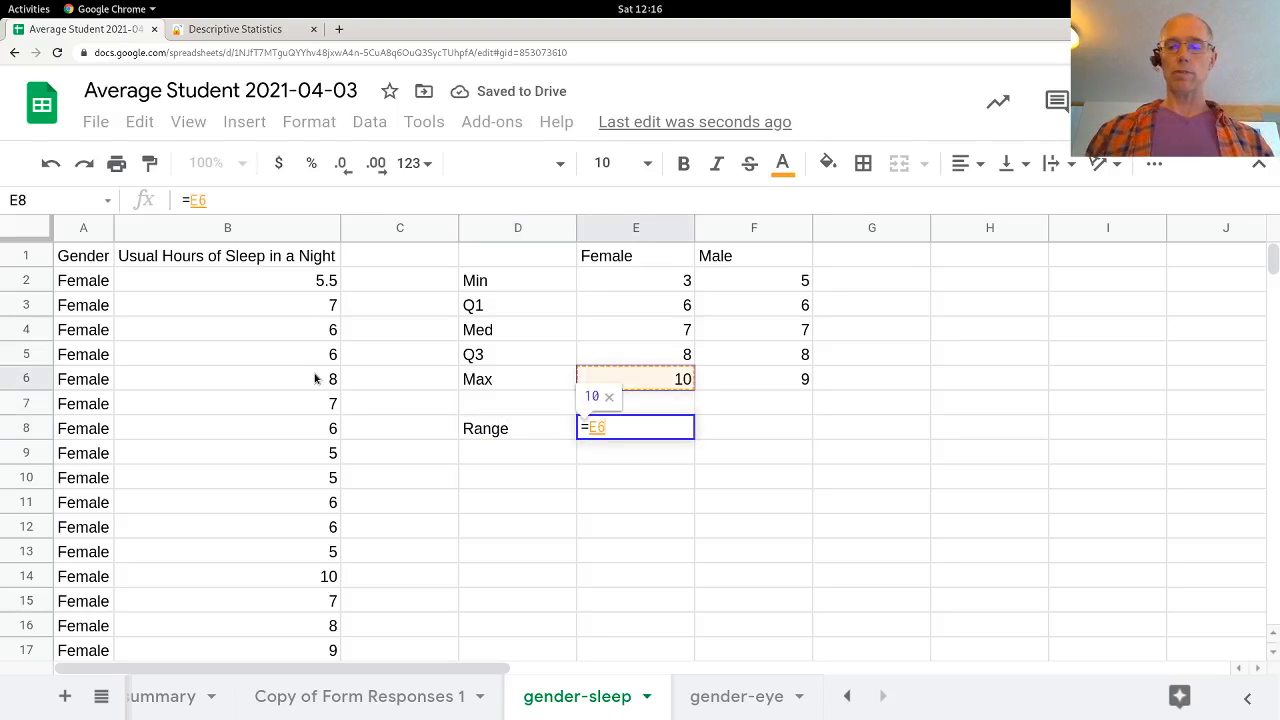
pyautogui.write('-')
pyautogui.press('Up')
pyautogui.press('Up')
pyautogui.press('Up')
pyautogui.press('Up')
pyautogui.press('Up')
pyautogui.press('Up')
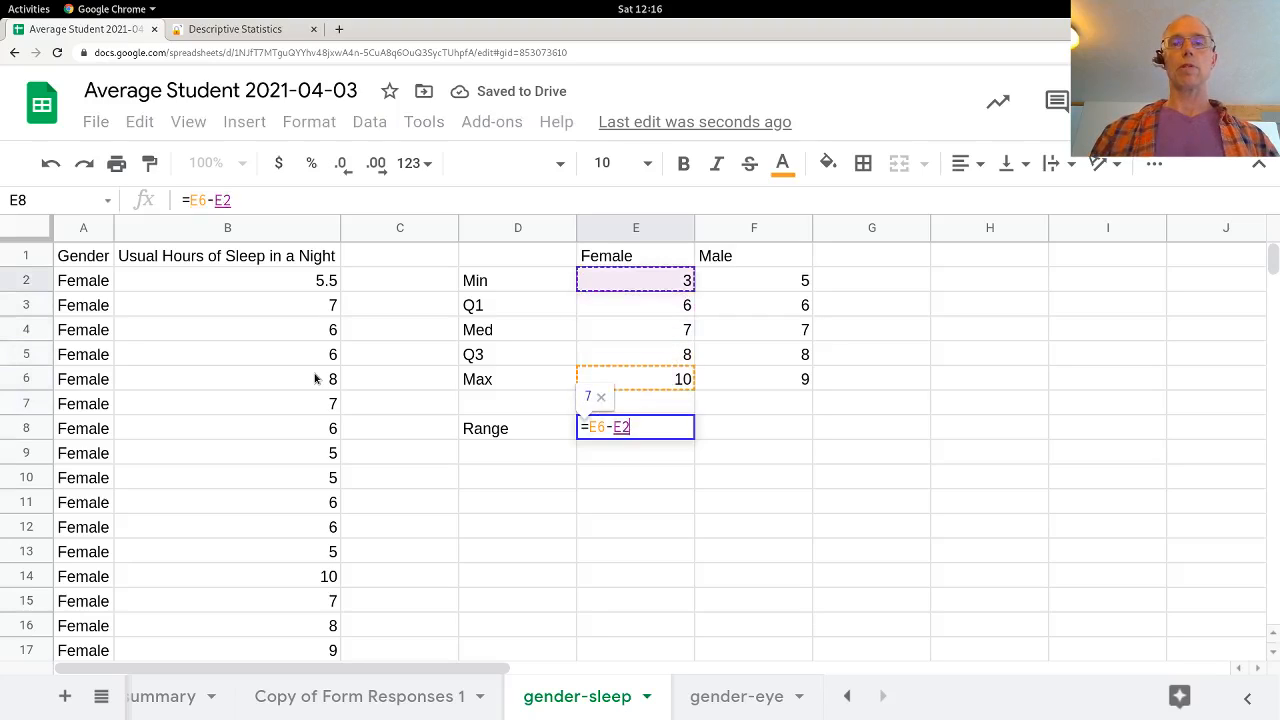
pyautogui.press('Return')
pyautogui.press('Left')
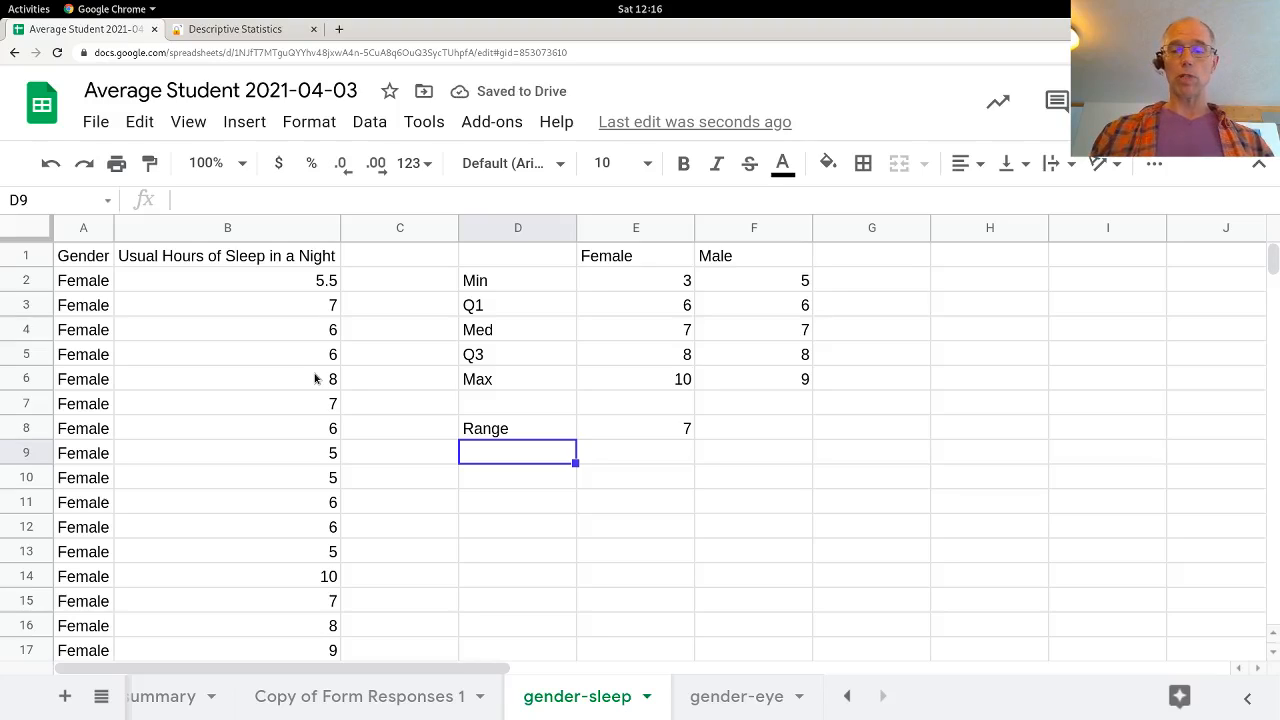
# Step: Label cell D9 as IQR, directly below the Range label
pyautogui.write('IQR')
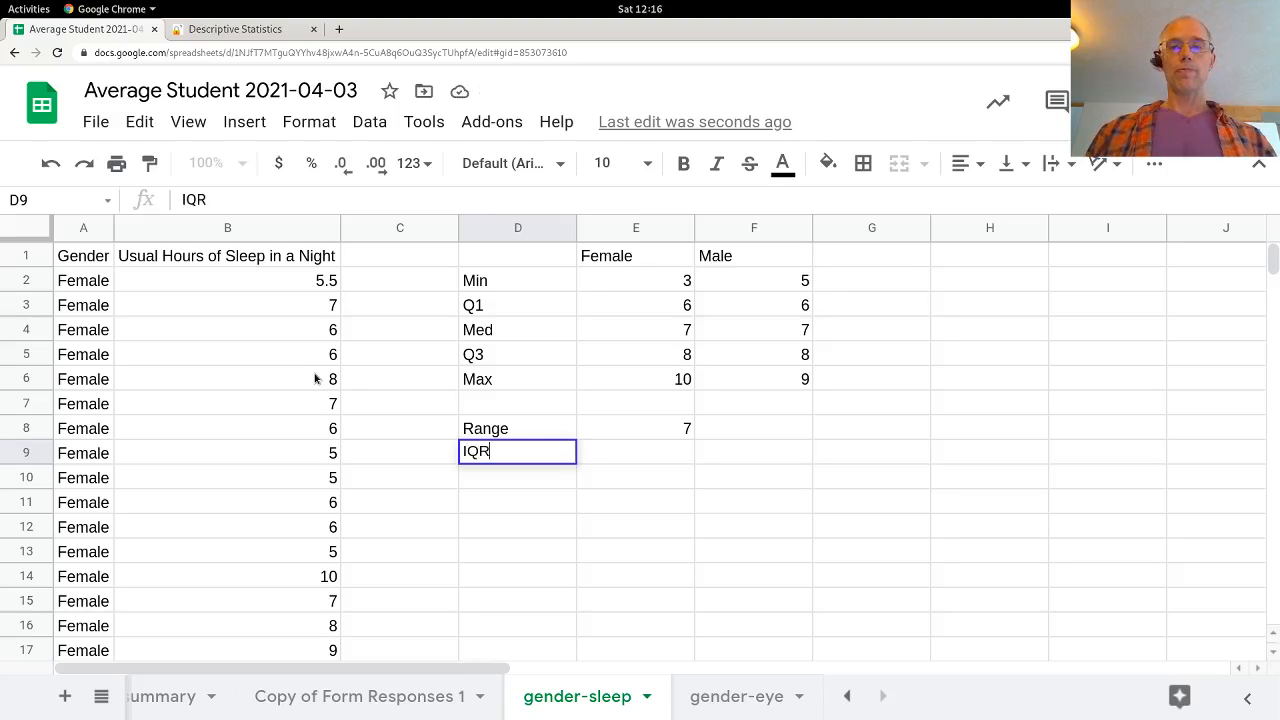
pyautogui.press('Tab')
# Step: Enter the female IQR in E9 as =E5-E3, then fill the range and IQR formulas across into F8:F9 for males
pyautogui.write('=')
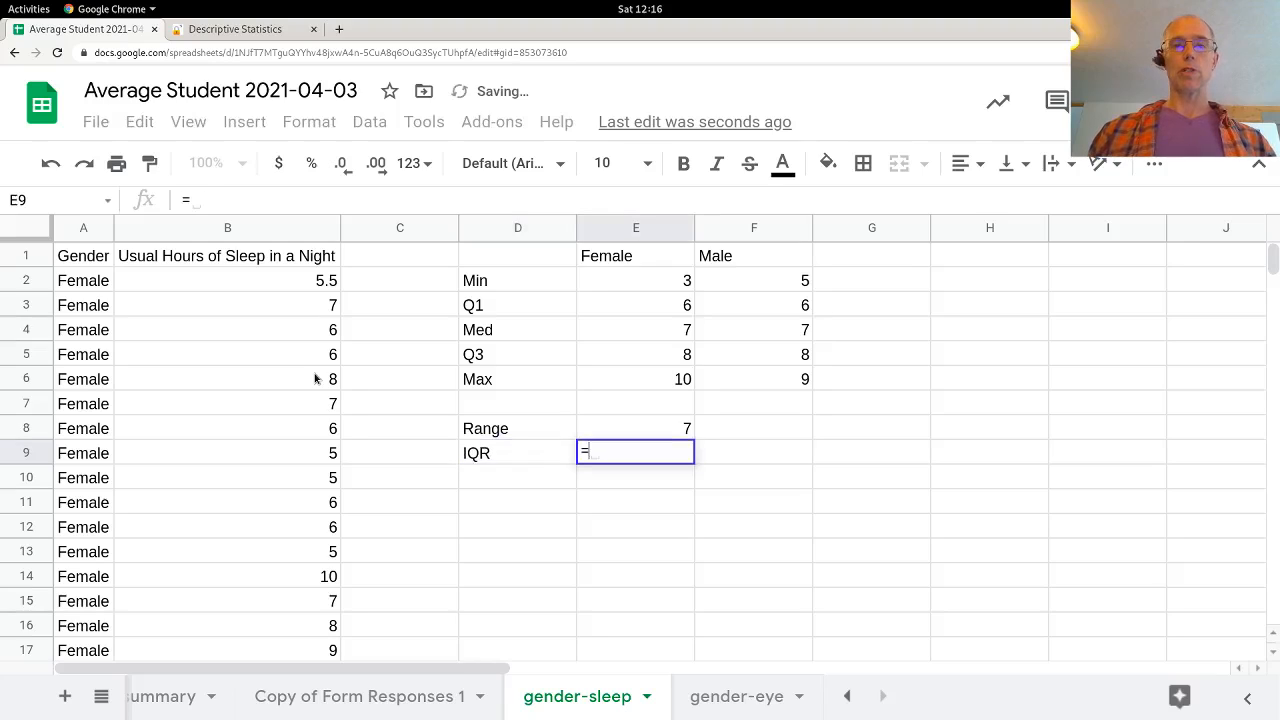
pyautogui.press('Up')
pyautogui.press('Up')
pyautogui.press('Up')
pyautogui.press('Up')
pyautogui.write('-')
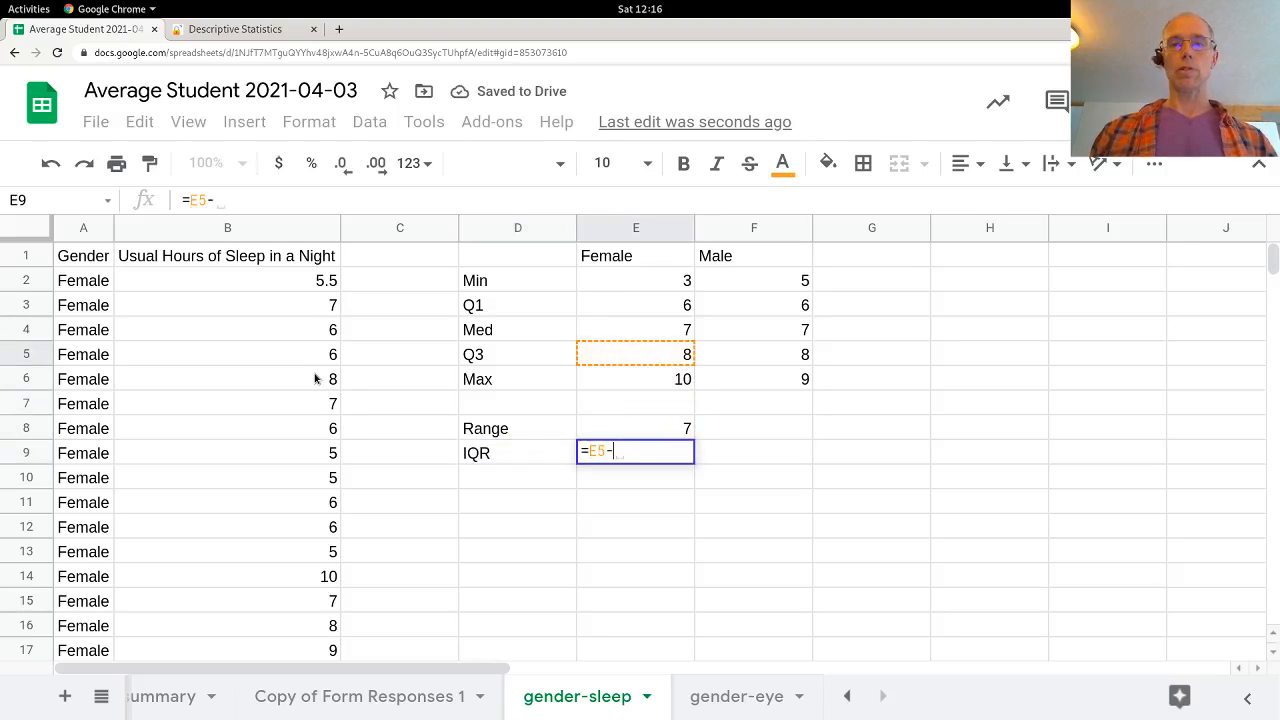
pyautogui.press('Up')
pyautogui.press('Up')
pyautogui.press('Up')
pyautogui.press('Up')
pyautogui.press('Up')
pyautogui.press('Up')
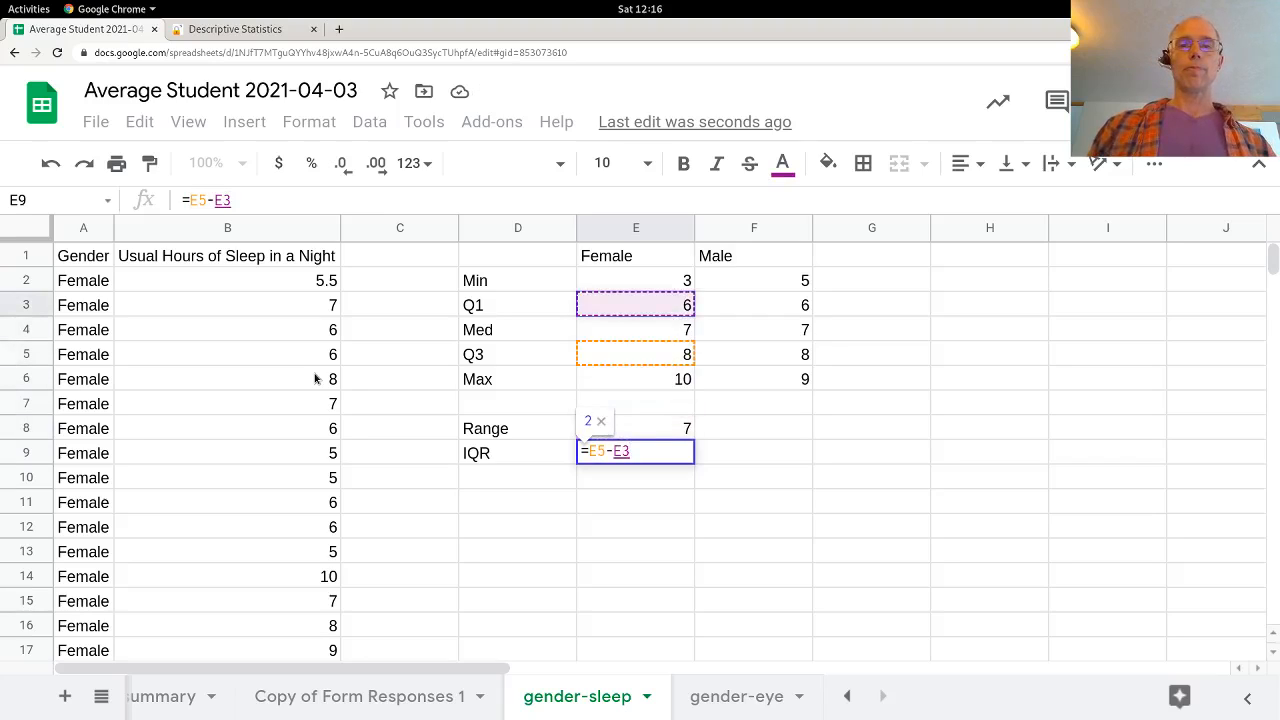
pyautogui.press('Return')
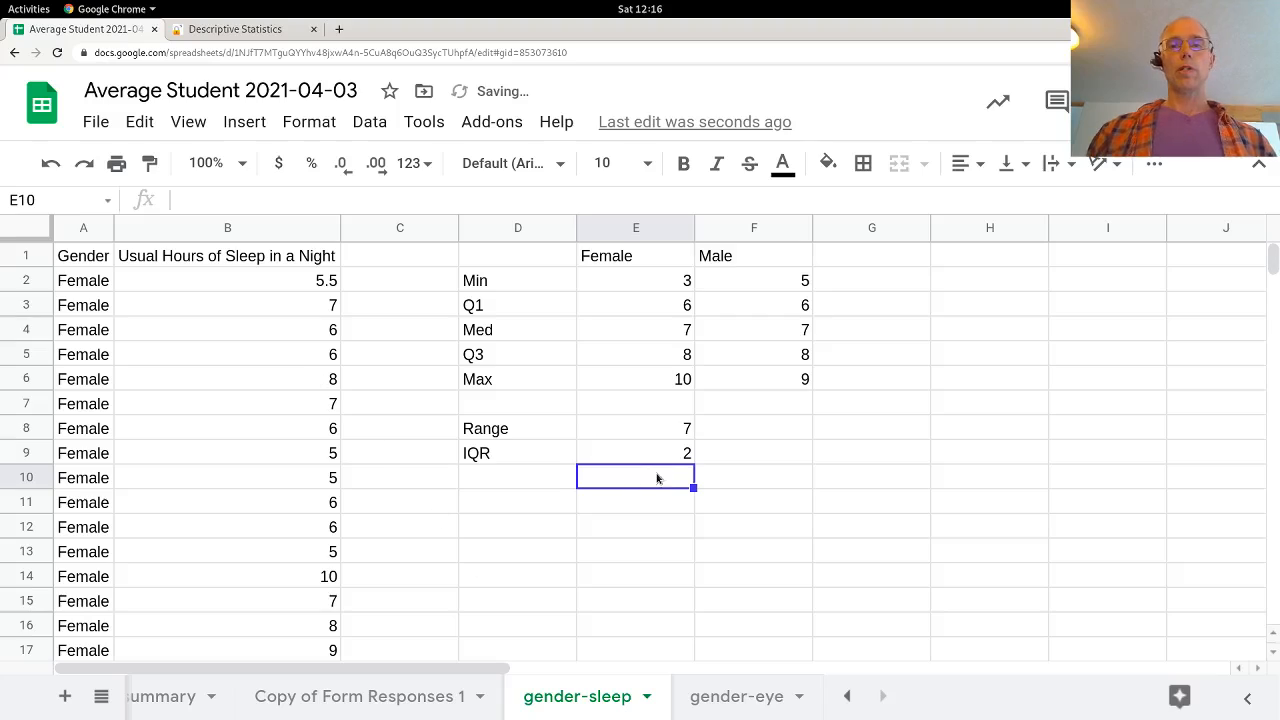
pyautogui.moveTo(666, 437); pyautogui.dragTo(752, 467)
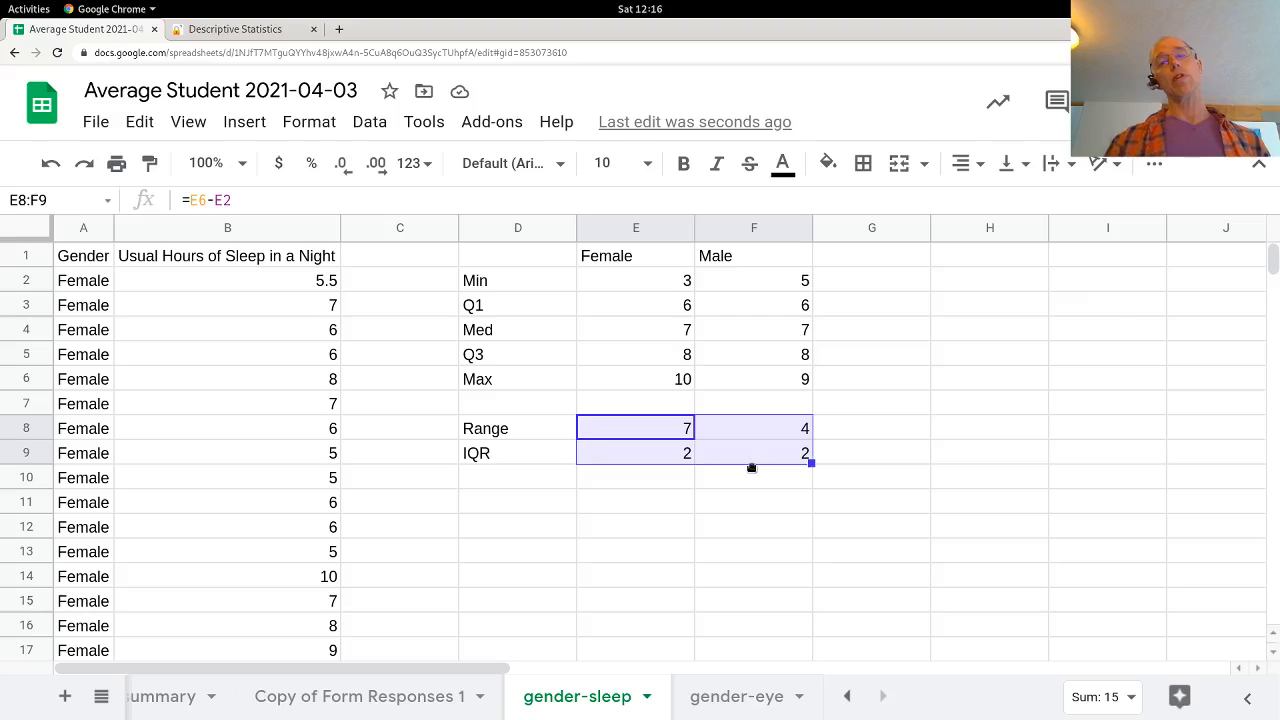
# Step: Label D11 as mean and D12 as StD, leaving one blank row below the IQR row
pyautogui.press('Down')
pyautogui.press('Down')
pyautogui.press('Down')
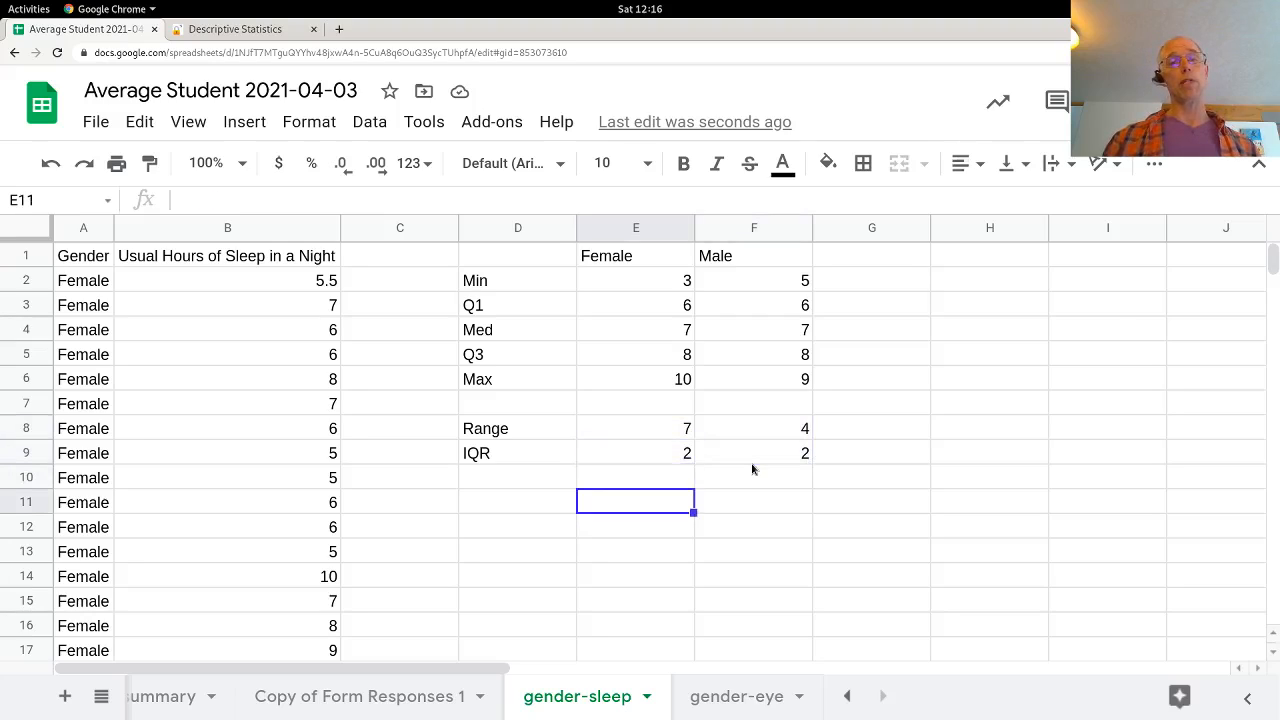
pyautogui.press('Left')
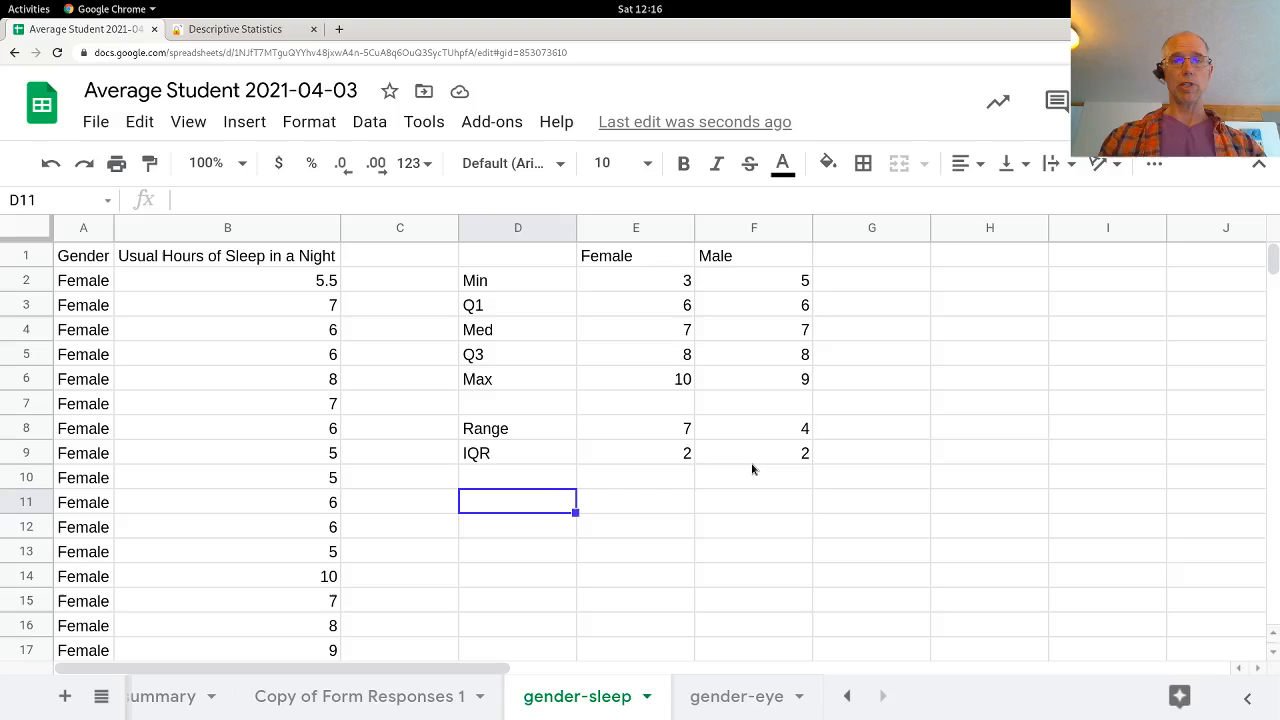
pyautogui.write('mean')
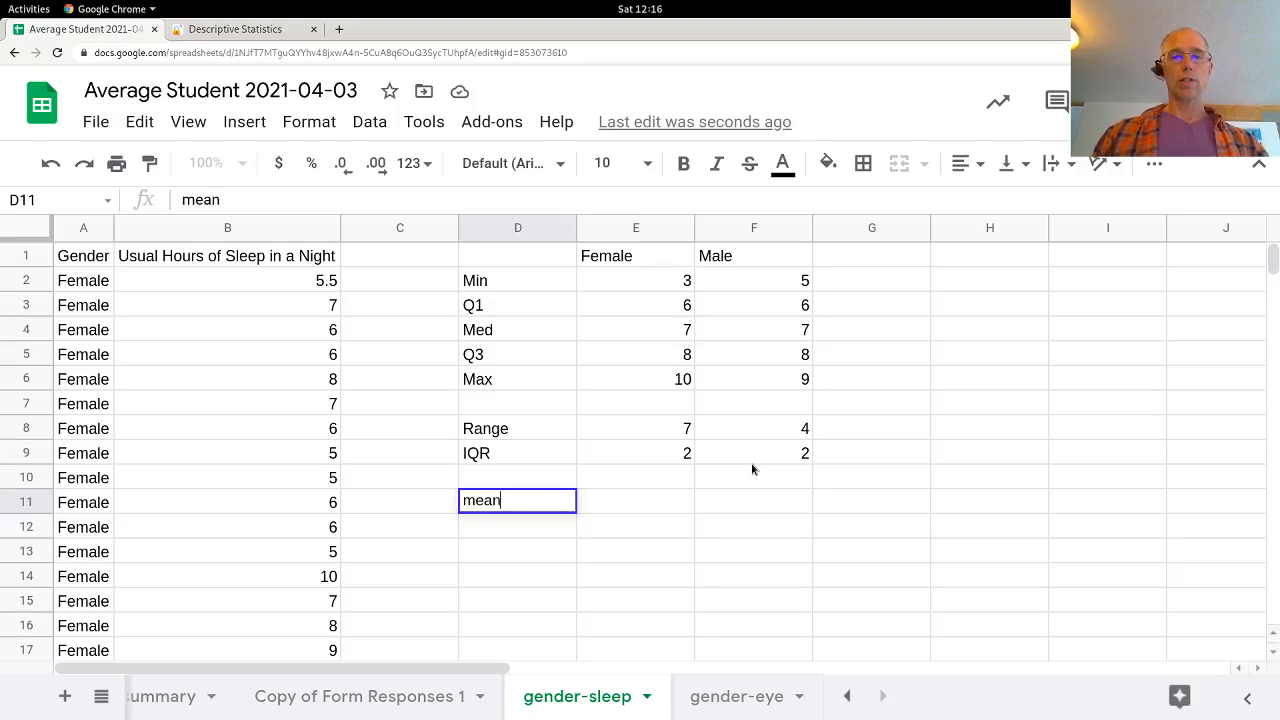
pyautogui.press('Return')
pyautogui.write('StD')
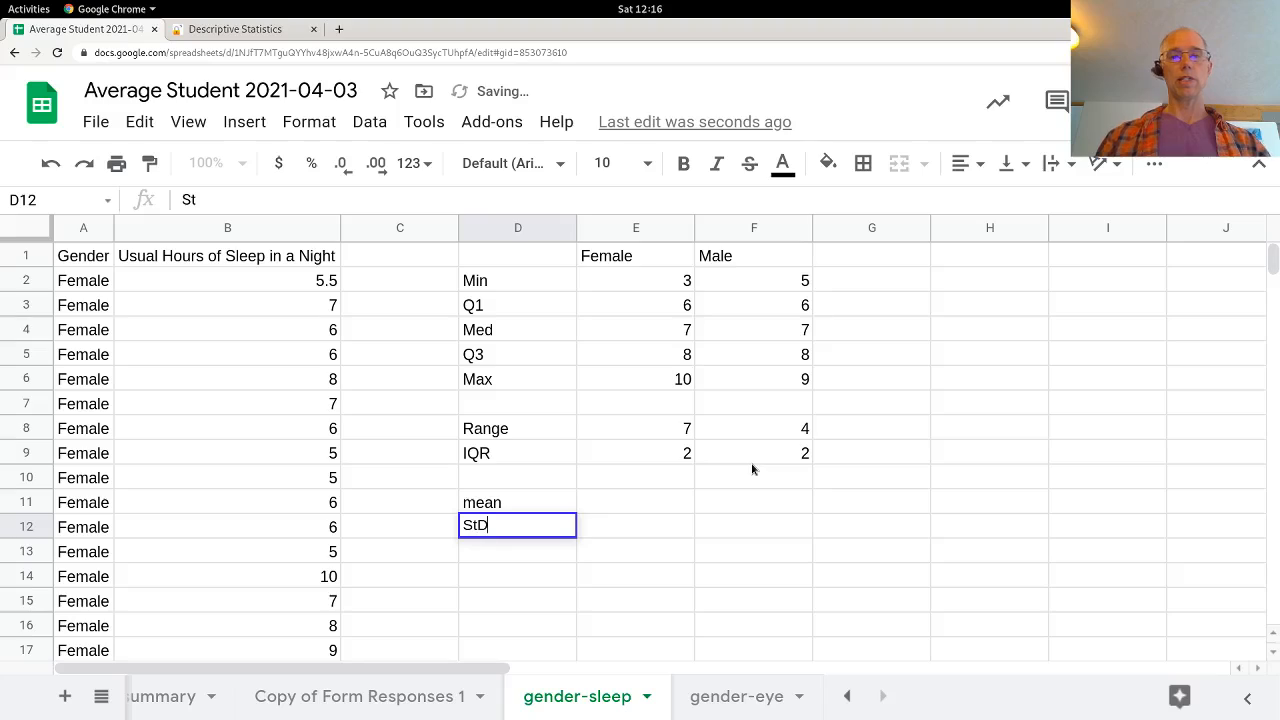
pyautogui.press('Tab')
# Step: Enter the female mean in E11 as =AVERAGE(B2:B105)
pyautogui.press('Up')
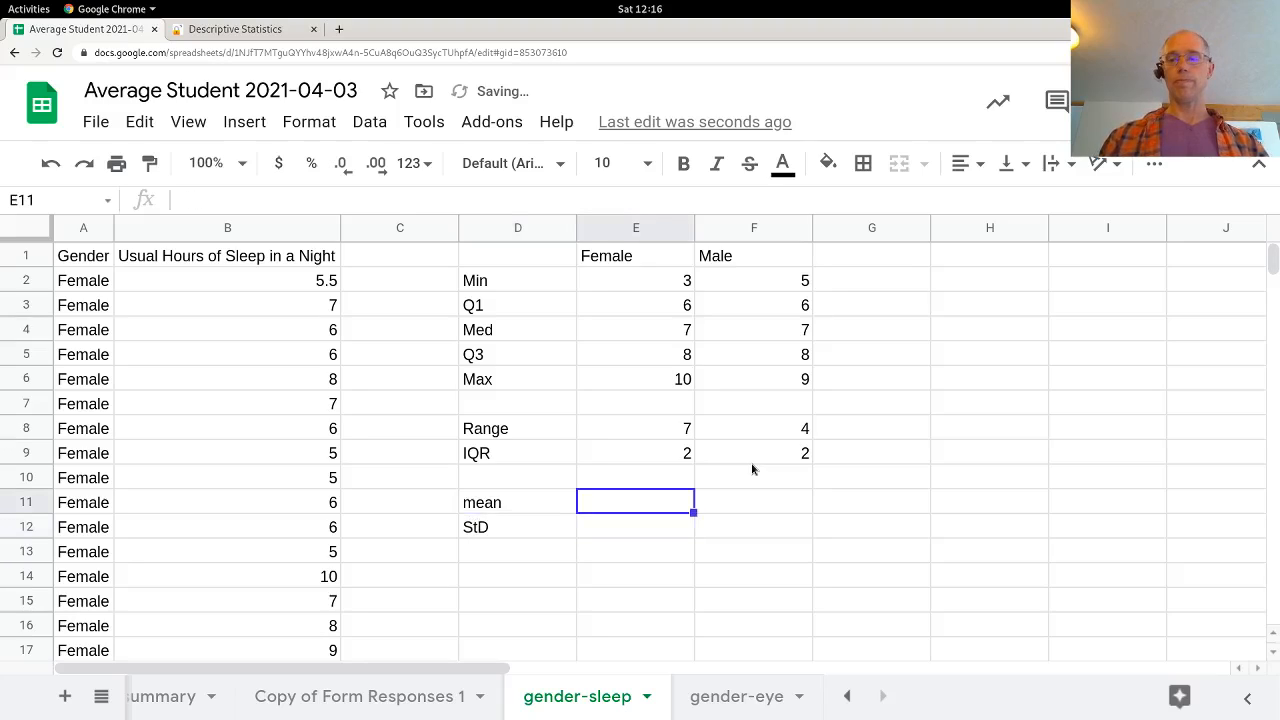
pyautogui.write('=')
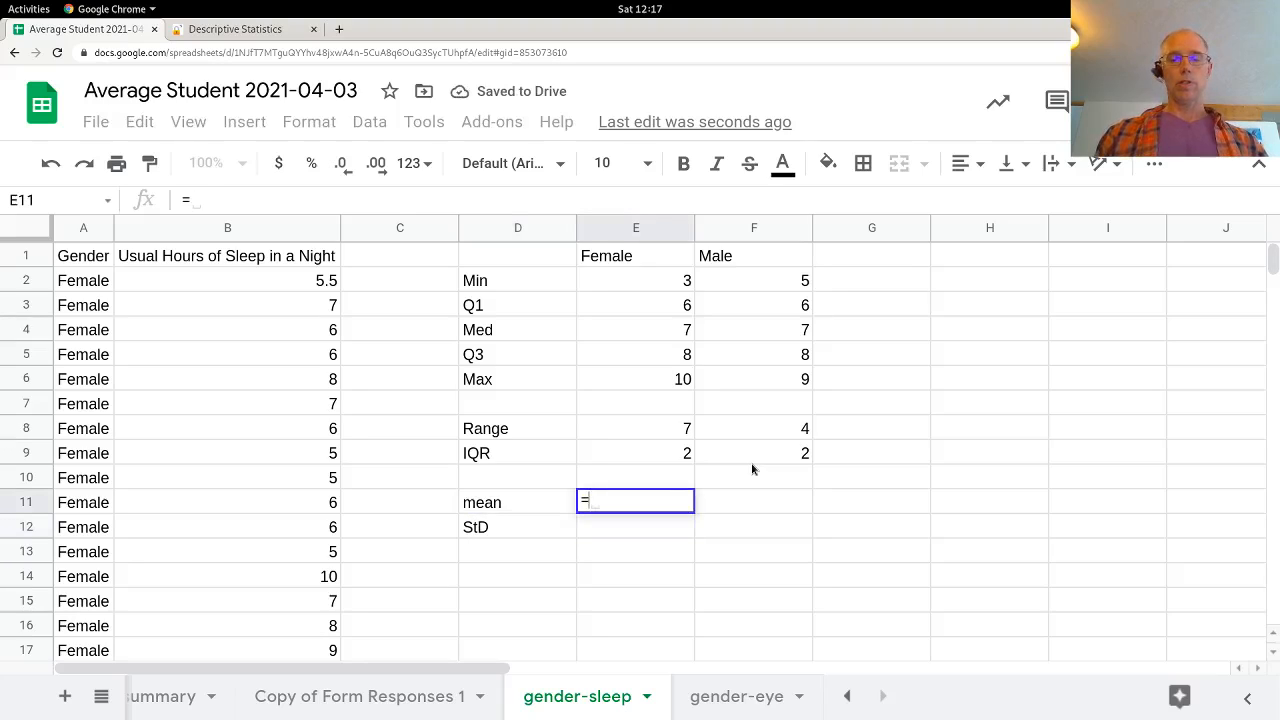
pyautogui.write('av')
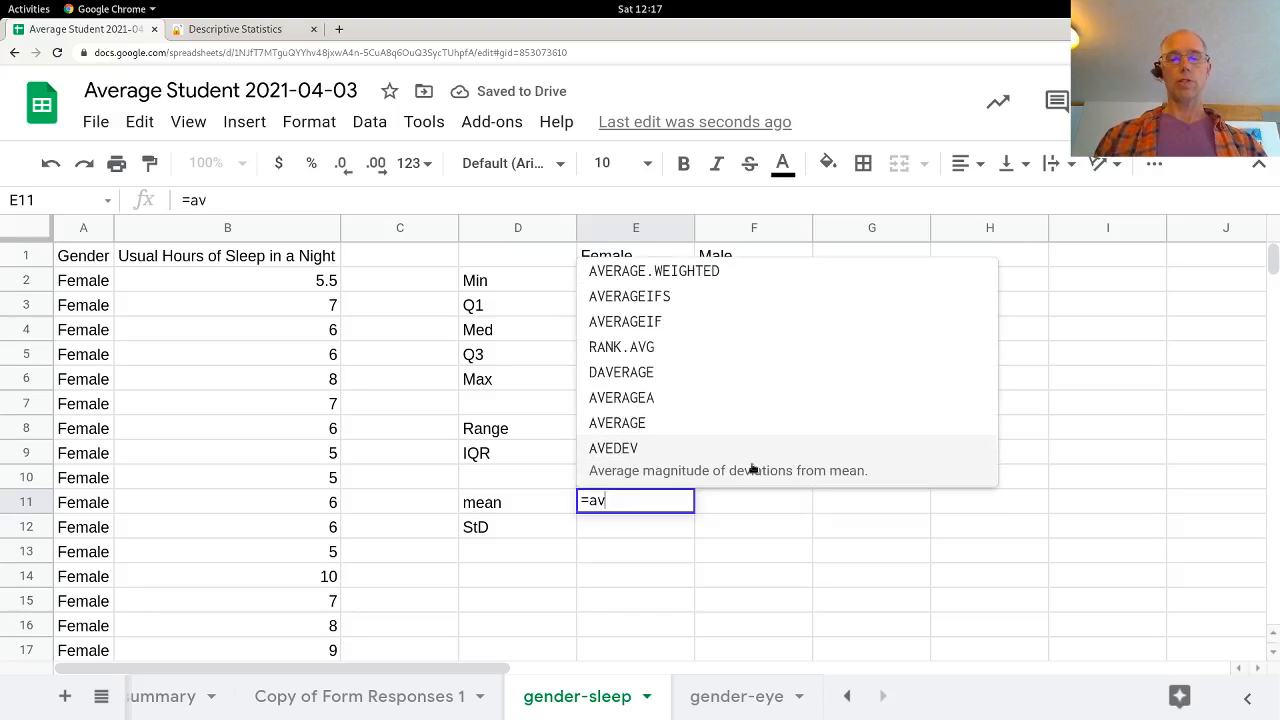
pyautogui.write('era')
pyautogui.press('Tab')
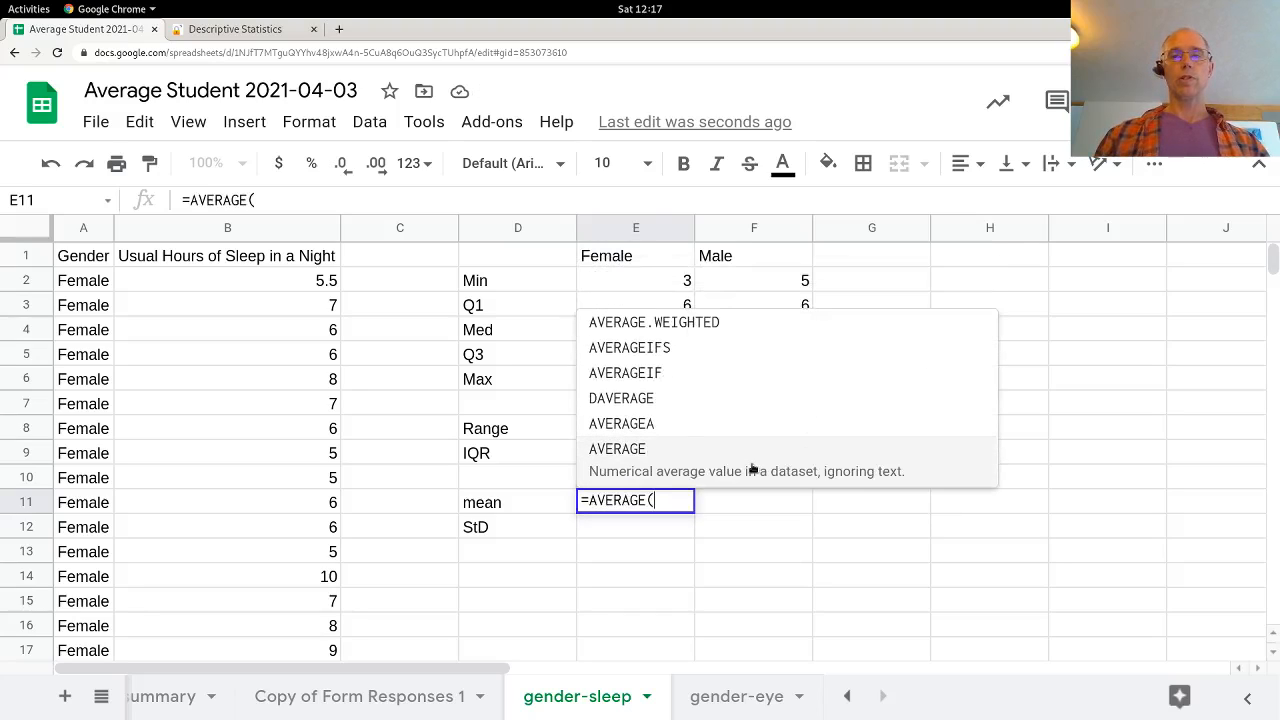
pyautogui.click(330, 284)
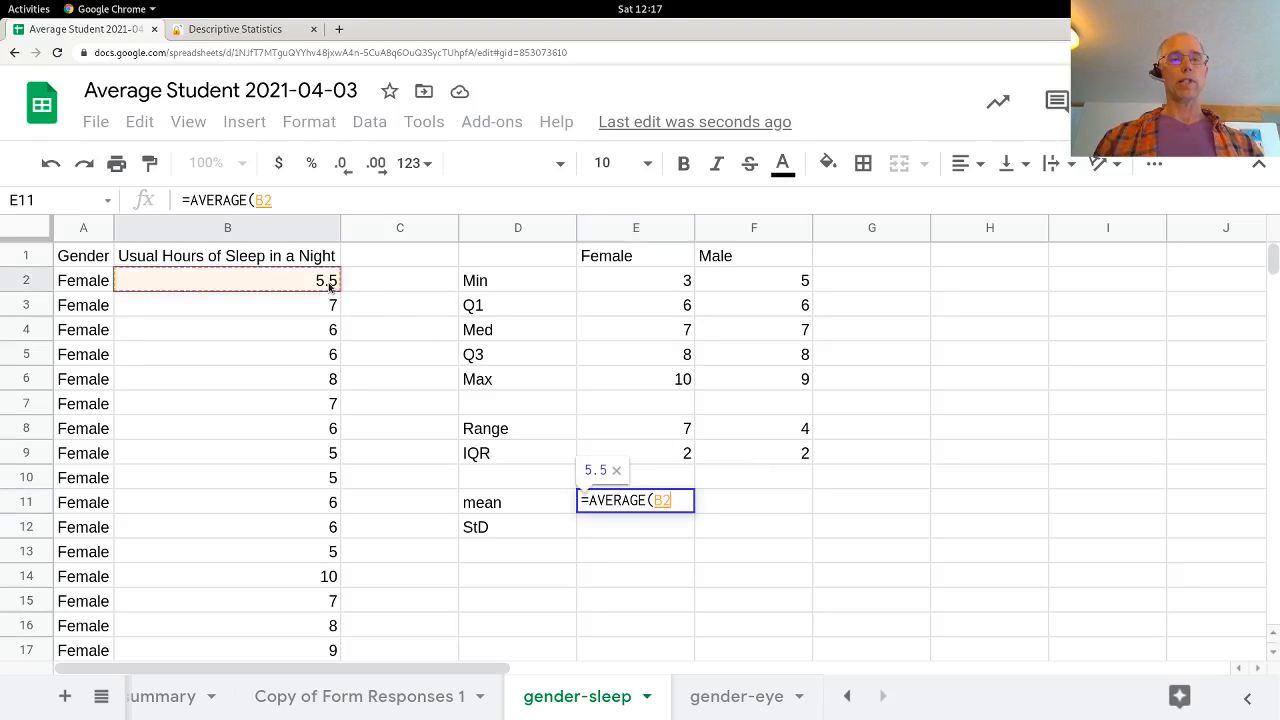
pyautogui.hotkey('shift', 'Down')
pyautogui.hotkey('shift', 'Down')
pyautogui.hotkey('shift', 'Down')
pyautogui.hotkey('shift', 'Down')
pyautogui.hotkey('shift', 'Down')
pyautogui.hotkey('shift', 'Down')
pyautogui.hotkey('shift', 'Down')
pyautogui.hotkey('shift', 'Down')
pyautogui.hotkey('shift', 'Down')
pyautogui.hotkey('shift', 'Down')
pyautogui.hotkey('shift', 'Down')
pyautogui.hotkey('shift', 'Down')
pyautogui.hotkey('shift', 'Down')
pyautogui.hotkey('shift', 'Down')
pyautogui.hotkey('shift', 'Down')
pyautogui.hotkey('shift', 'Down')
pyautogui.hotkey('shift', 'Down')
pyautogui.hotkey('shift', 'Down')
pyautogui.hotkey('shift', 'Down')
pyautogui.hotkey('shift', 'Down')
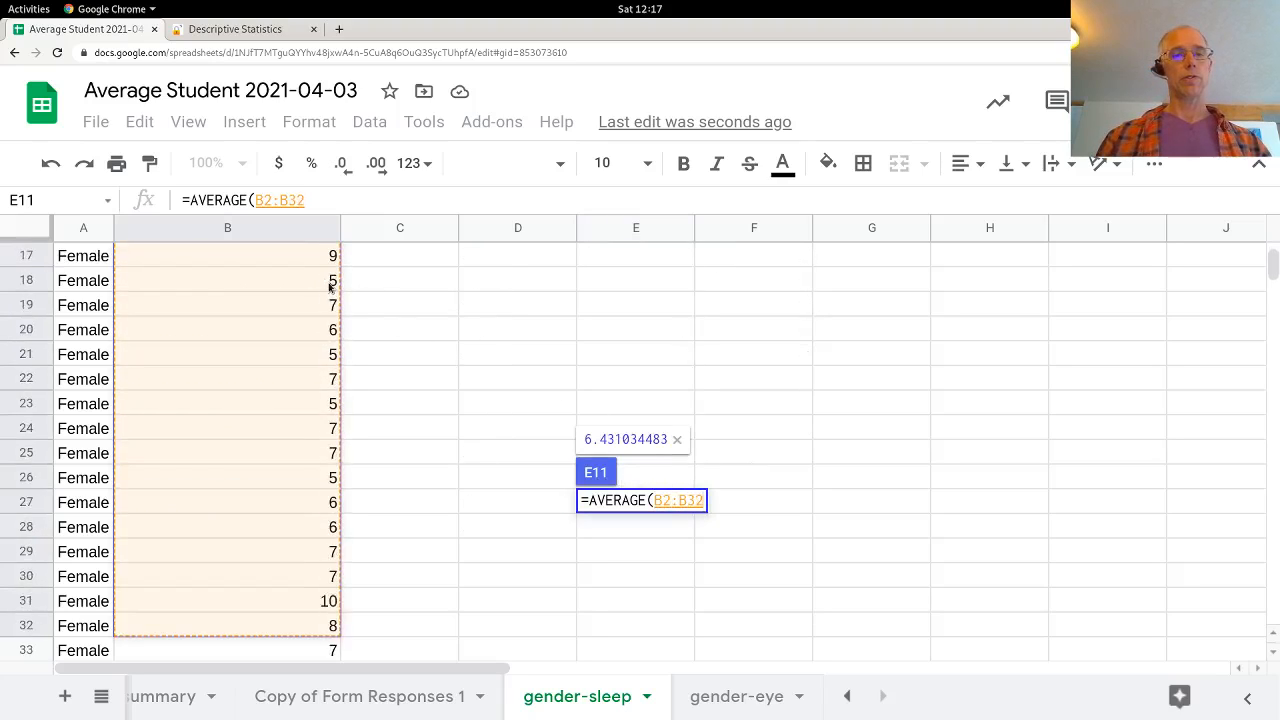
pyautogui.hotkey('shift', 'Down')
pyautogui.hotkey('shift', 'Down')
pyautogui.hotkey('shift', 'Down')
pyautogui.hotkey('shift', 'Down')
pyautogui.hotkey('shift', 'Down')
pyautogui.hotkey('shift', 'Down')
pyautogui.hotkey('shift', 'Down')
pyautogui.hotkey('shift', 'Down')
pyautogui.hotkey('shift', 'Down')
pyautogui.hotkey('shift', 'Down')
pyautogui.hotkey('shift', 'Down')
pyautogui.hotkey('shift', 'Down')
pyautogui.hotkey('shift', 'Down')
pyautogui.hotkey('shift', 'Down')
pyautogui.hotkey('shift', 'Down')
pyautogui.hotkey('shift', 'Down')
pyautogui.hotkey('shift', 'Down')
pyautogui.hotkey('shift', 'Down')
pyautogui.hotkey('shift', 'Down')
pyautogui.hotkey('shift', 'Down')
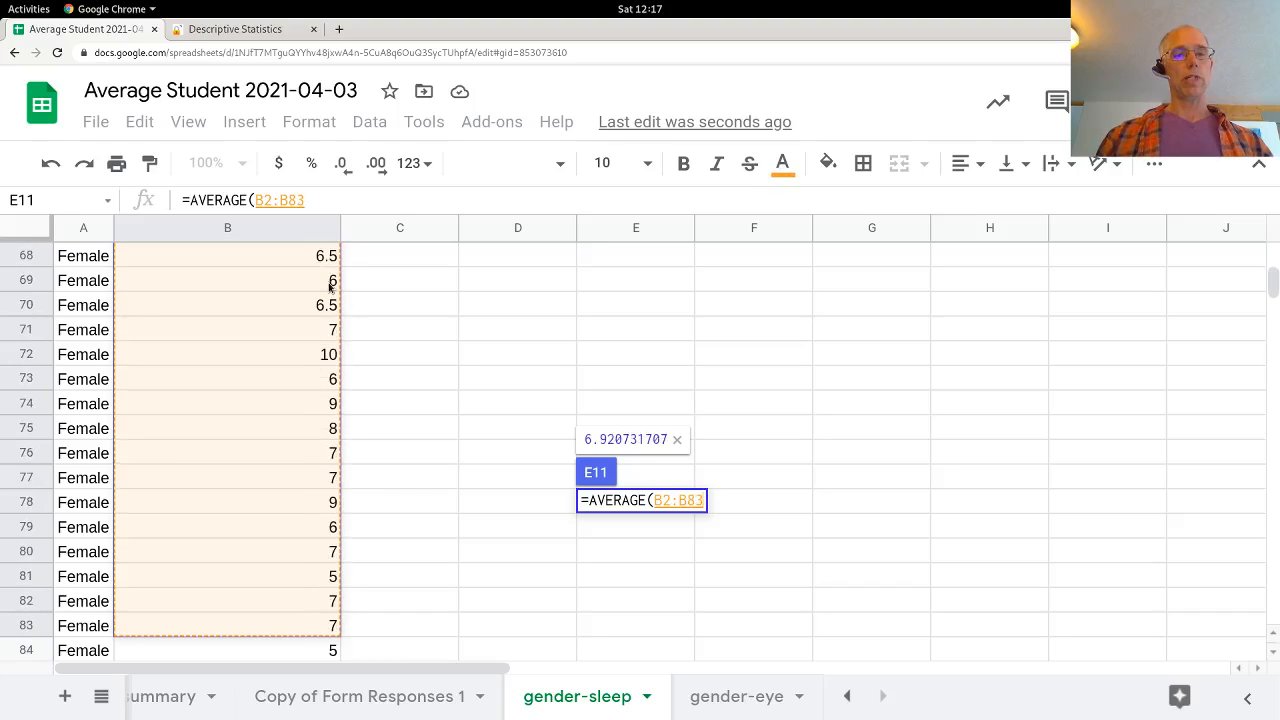
pyautogui.hotkey('shift', 'Down')
pyautogui.hotkey('shift', 'Down')
pyautogui.hotkey('shift', 'Down')
pyautogui.hotkey('shift', 'Down')
pyautogui.hotkey('shift', 'Down')
pyautogui.hotkey('shift', 'Down')
pyautogui.hotkey('shift', 'Down')
pyautogui.hotkey('shift', 'Down')
pyautogui.hotkey('shift', 'Down')
pyautogui.hotkey('shift', 'Down')
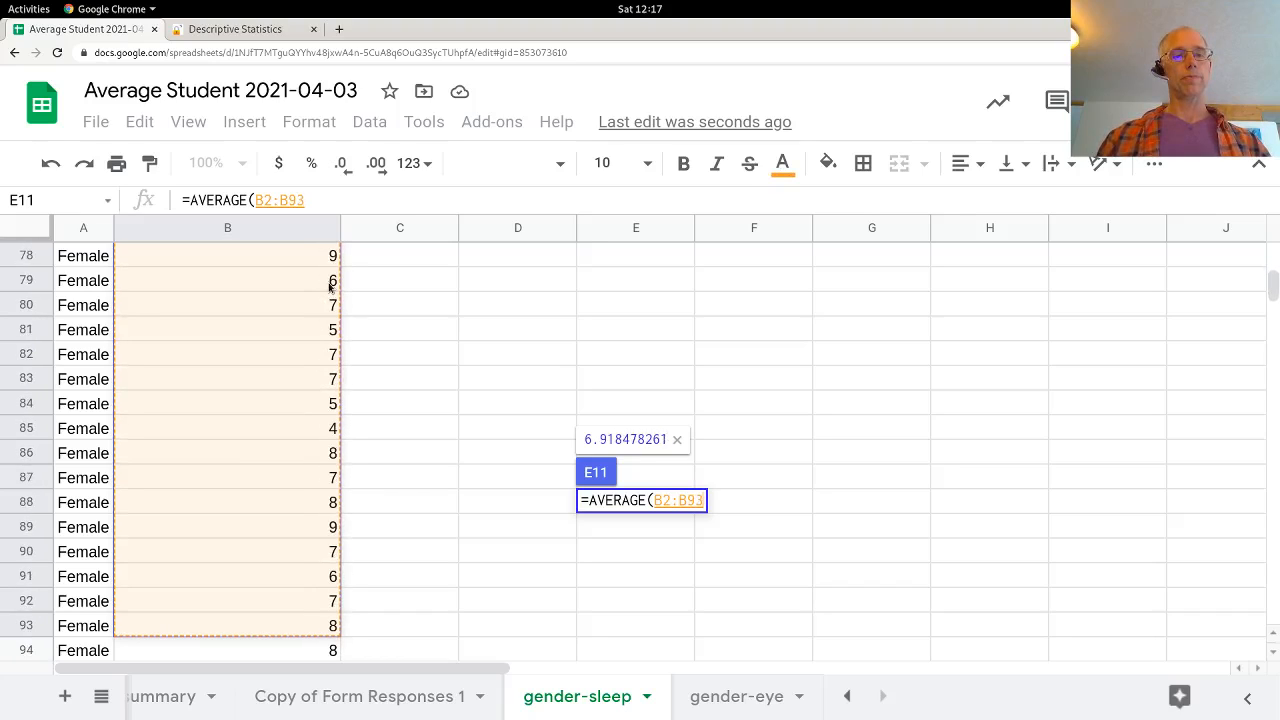
pyautogui.hotkey('shift', 'Down')
pyautogui.hotkey('shift', 'Down')
pyautogui.hotkey('shift', 'Down')
pyautogui.hotkey('shift', 'Down')
pyautogui.hotkey('shift', 'Down')
pyautogui.hotkey('shift', 'Down')
pyautogui.hotkey('shift', 'Down')
pyautogui.hotkey('shift', 'Down')
pyautogui.hotkey('shift', 'Down')
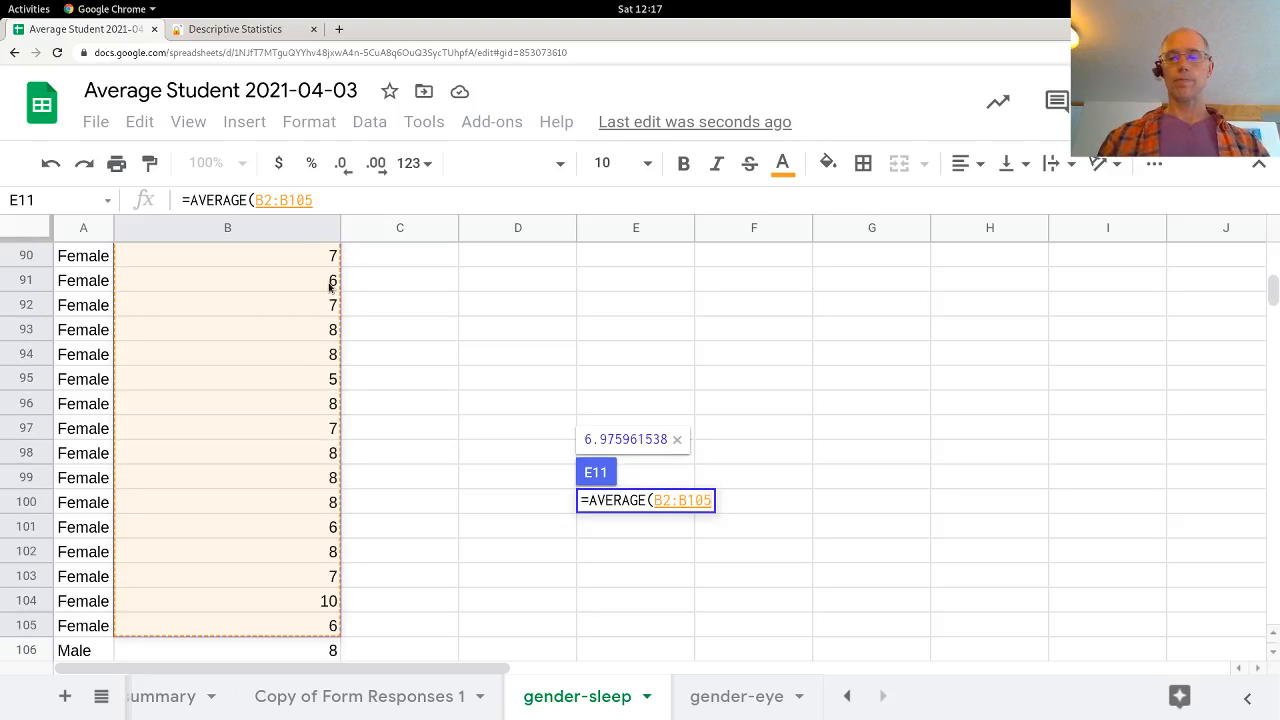
pyautogui.write(')')
pyautogui.press('Left')
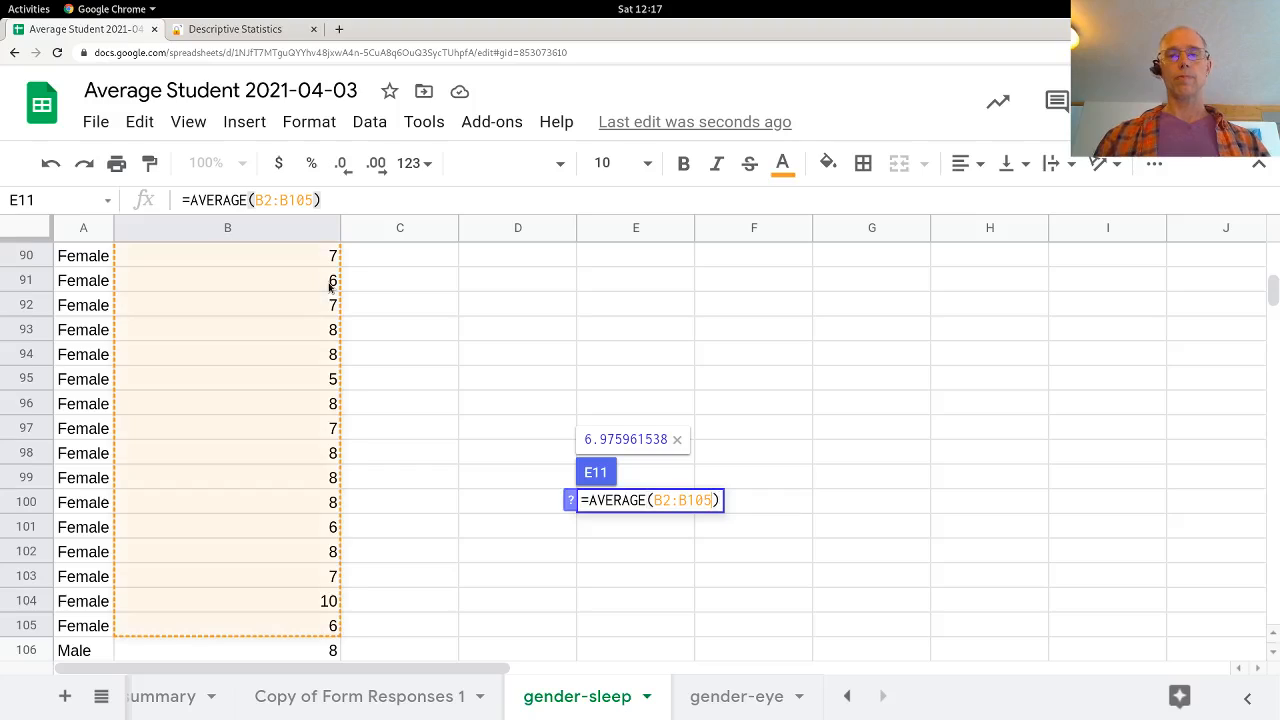
pyautogui.hotkey('shift', 'Left')
pyautogui.hotkey('shift', 'Left')
pyautogui.hotkey('shift', 'Left')
pyautogui.hotkey('shift', 'Left')
pyautogui.hotkey('shift', 'Left')
pyautogui.hotkey('shift', 'Left')
pyautogui.hotkey('shift', 'Left')
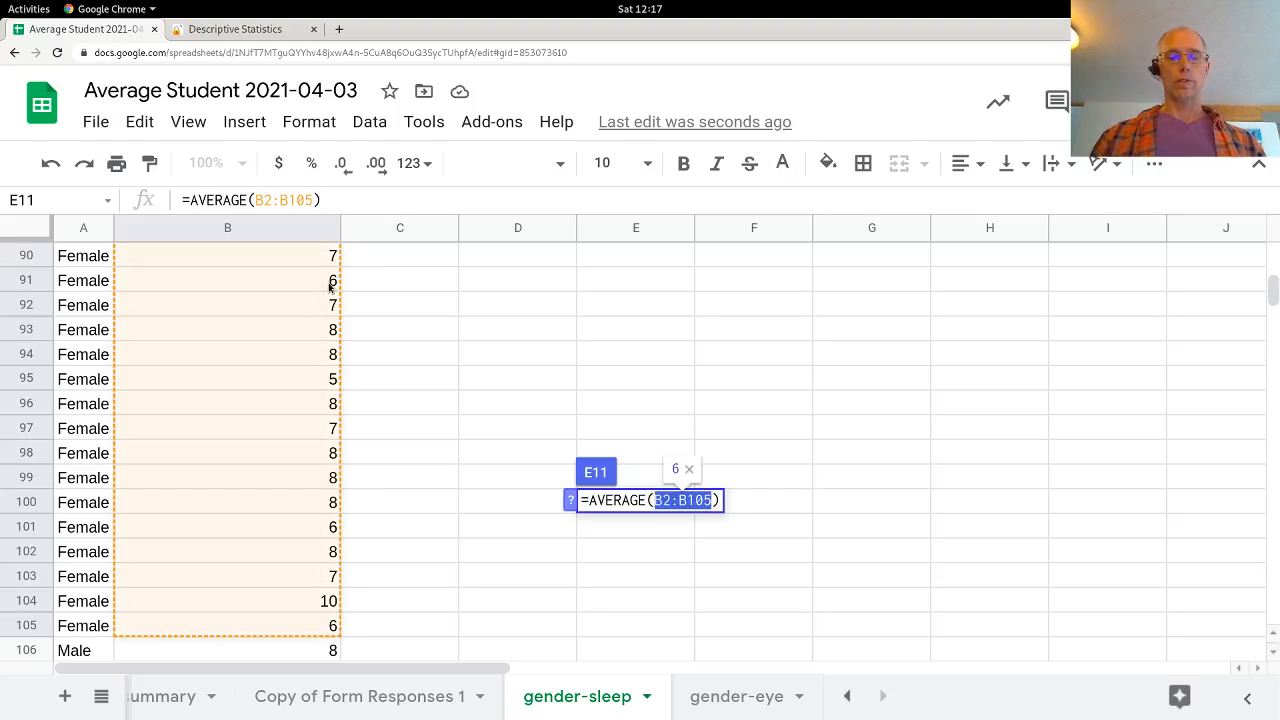
pyautogui.press('Return')
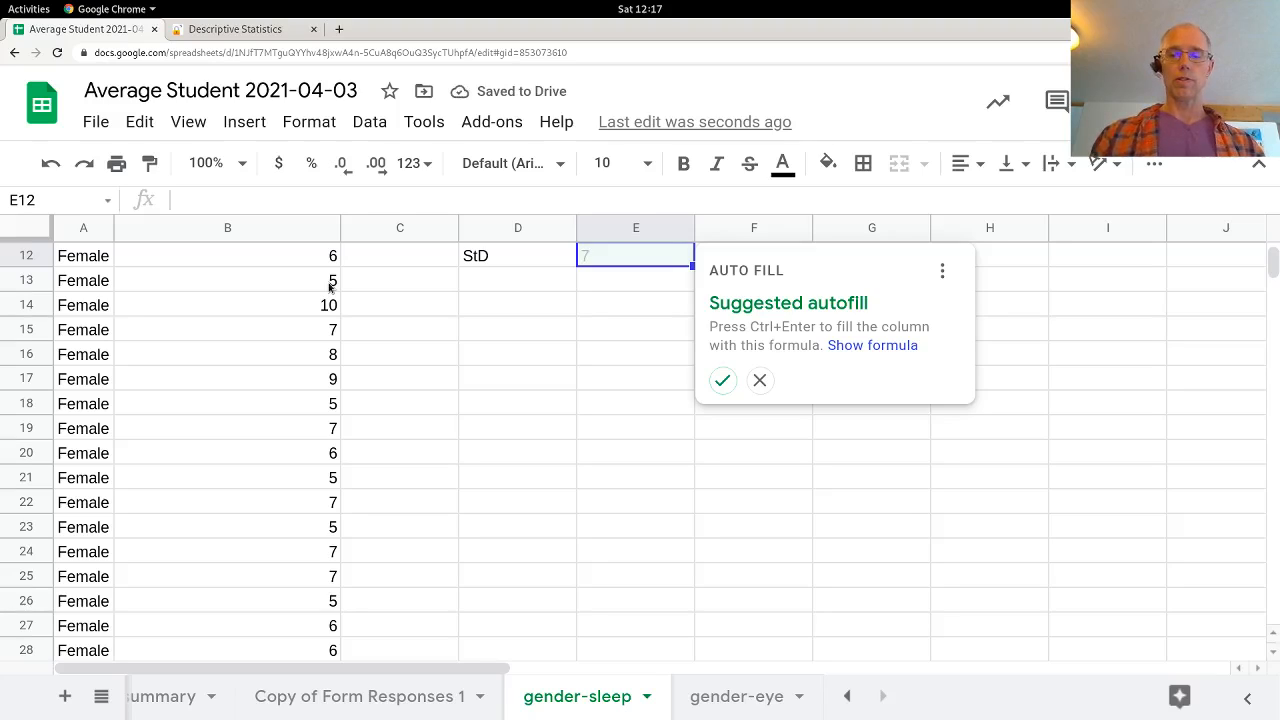
# Step: Enter the female sample standard deviation in E12 as =STDEV.S(B2:B105)
pyautogui.write('=st')
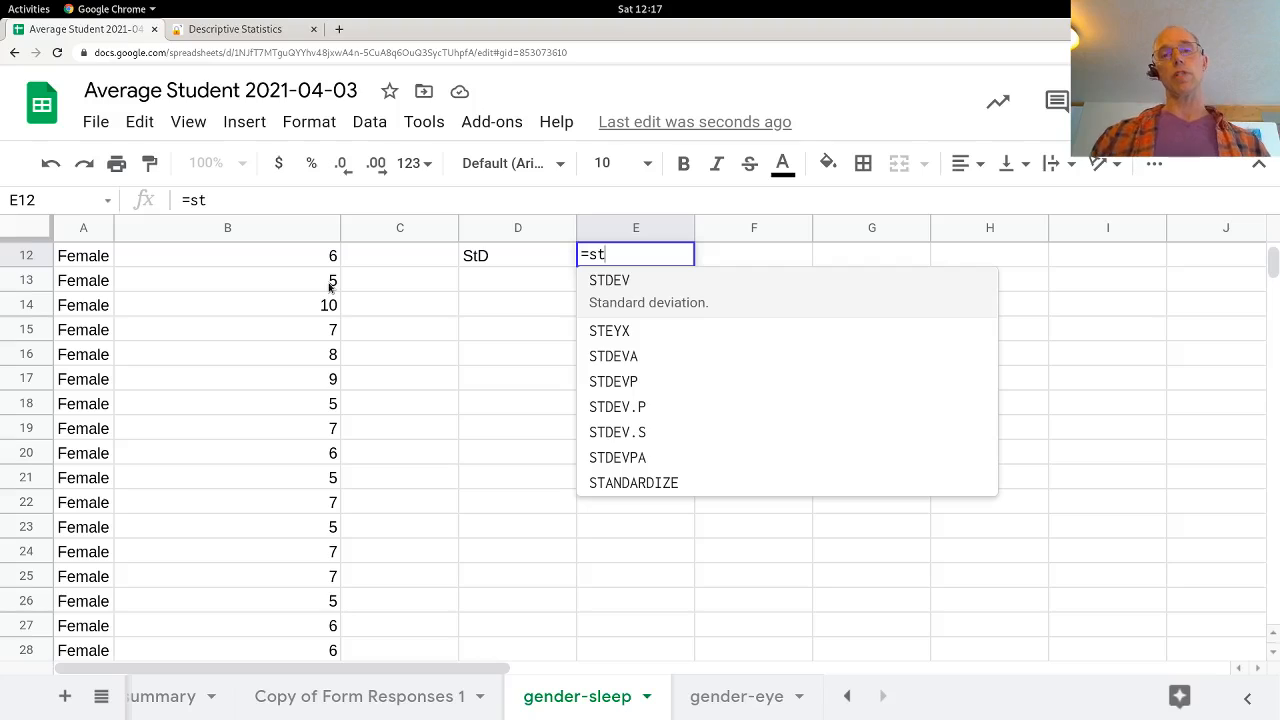
pyautogui.click(651, 424)
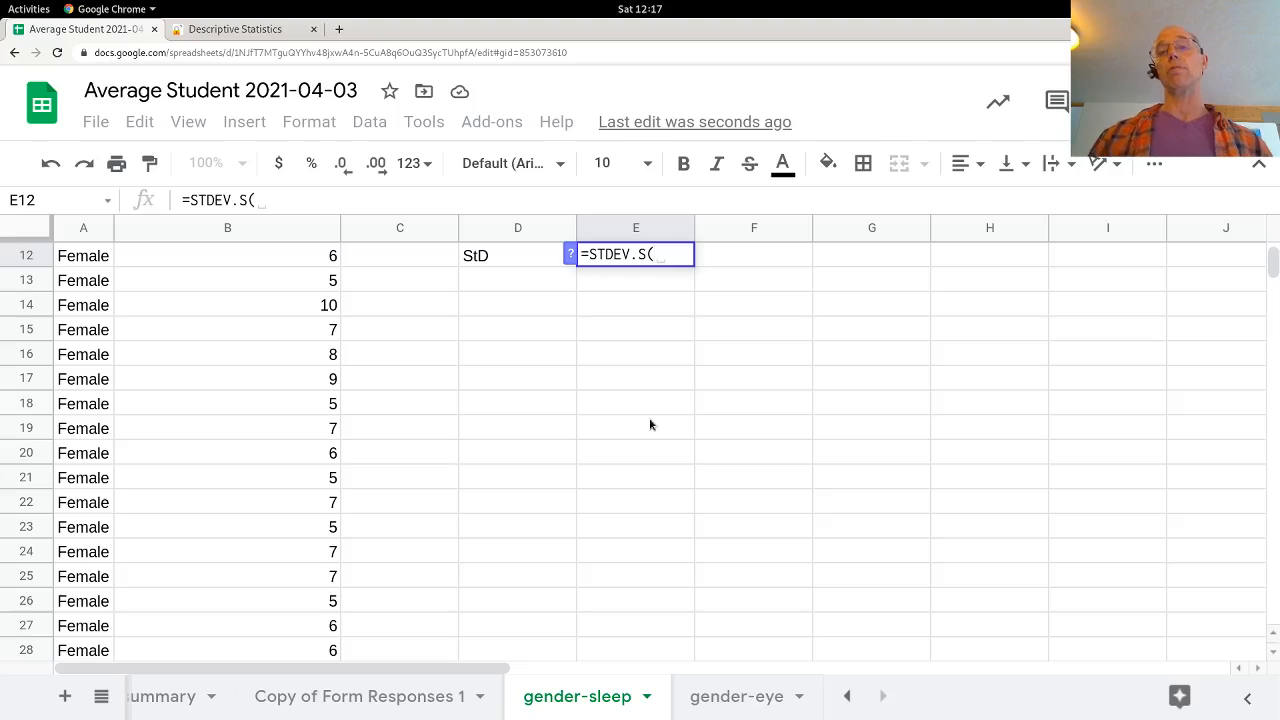
pyautogui.write('B2:B105)')
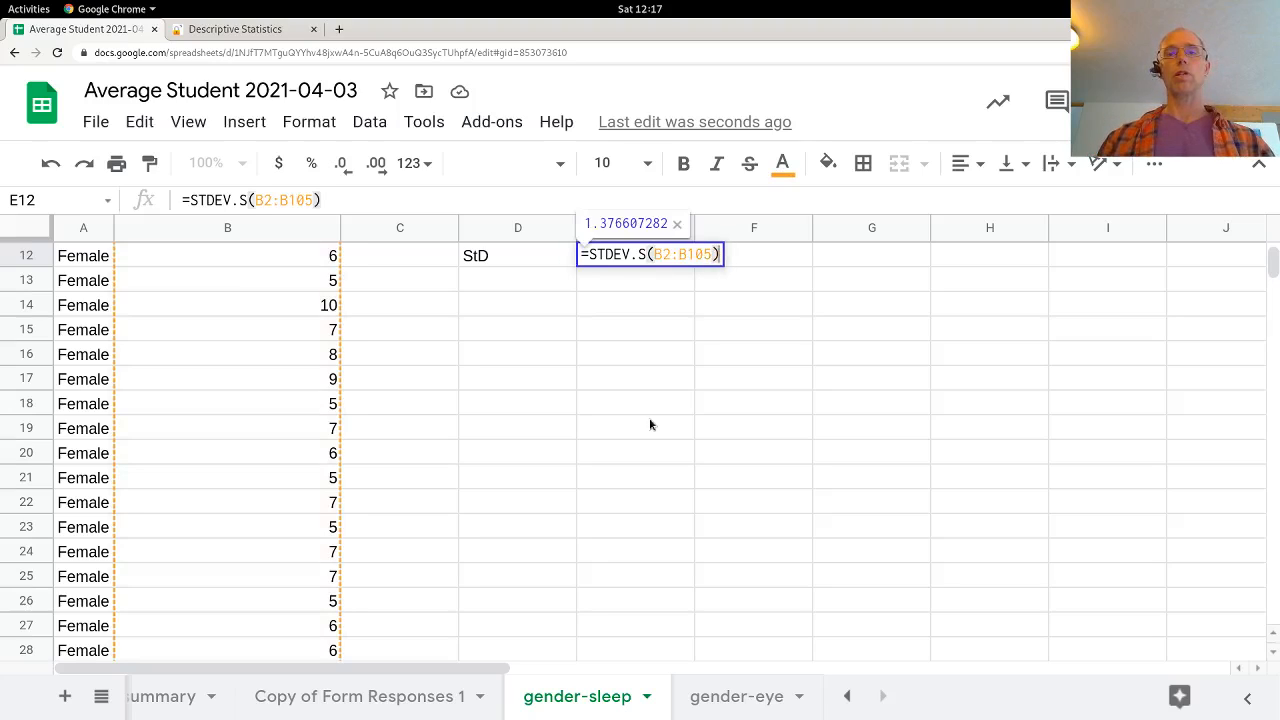
pyautogui.press('Return')
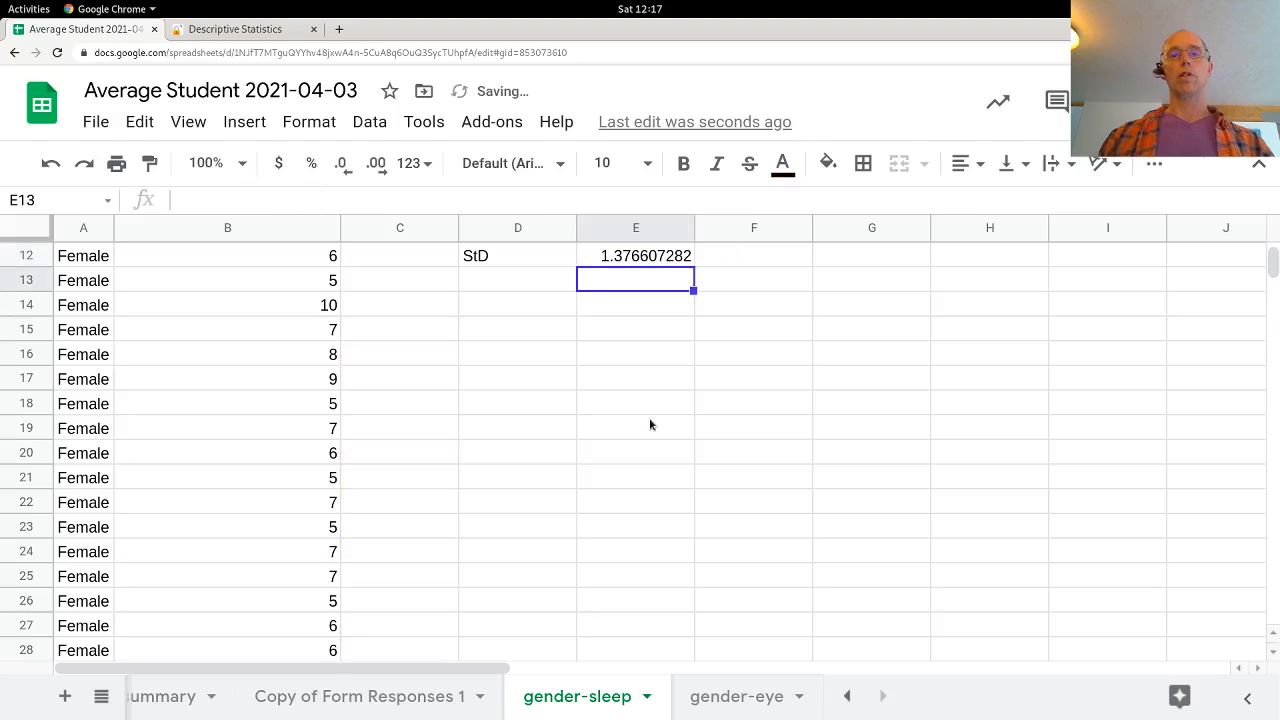
# Step: Enter the male mean in F11 as =AVERAGE(B106:B138), copying the range reference before committing the formula
pyautogui.scroll(2, 760, 366)
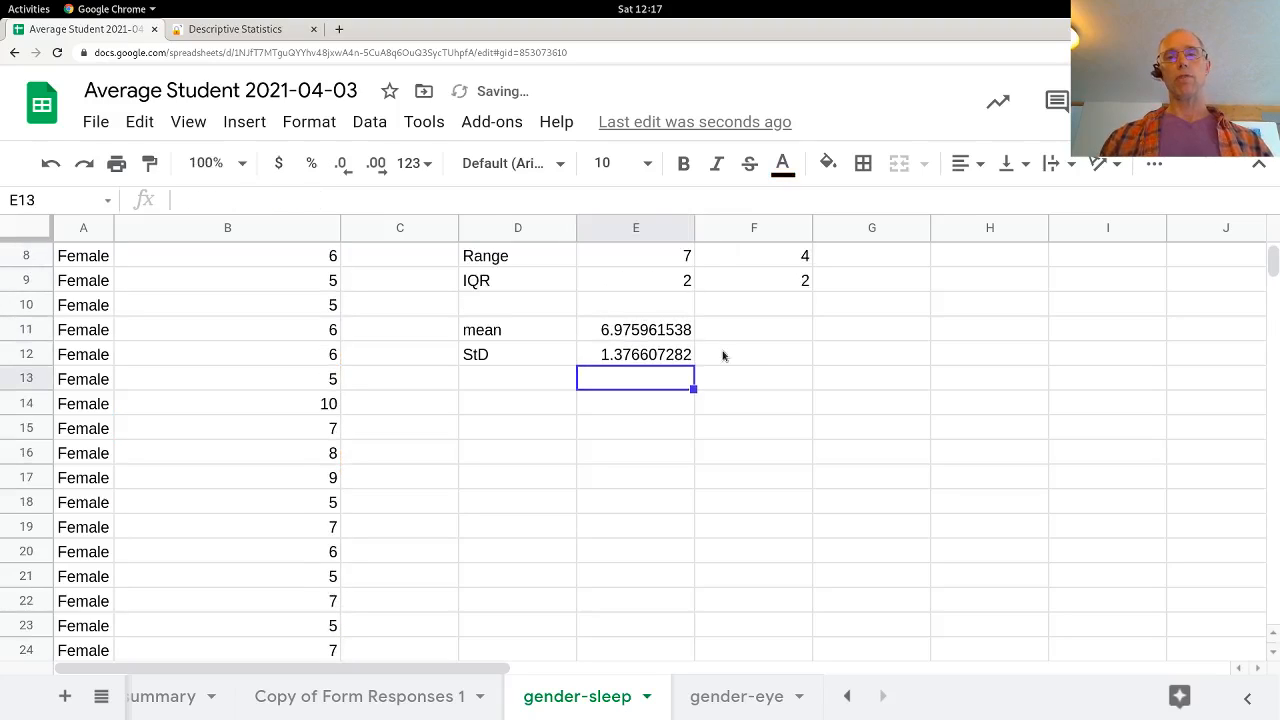
pyautogui.click(757, 330)
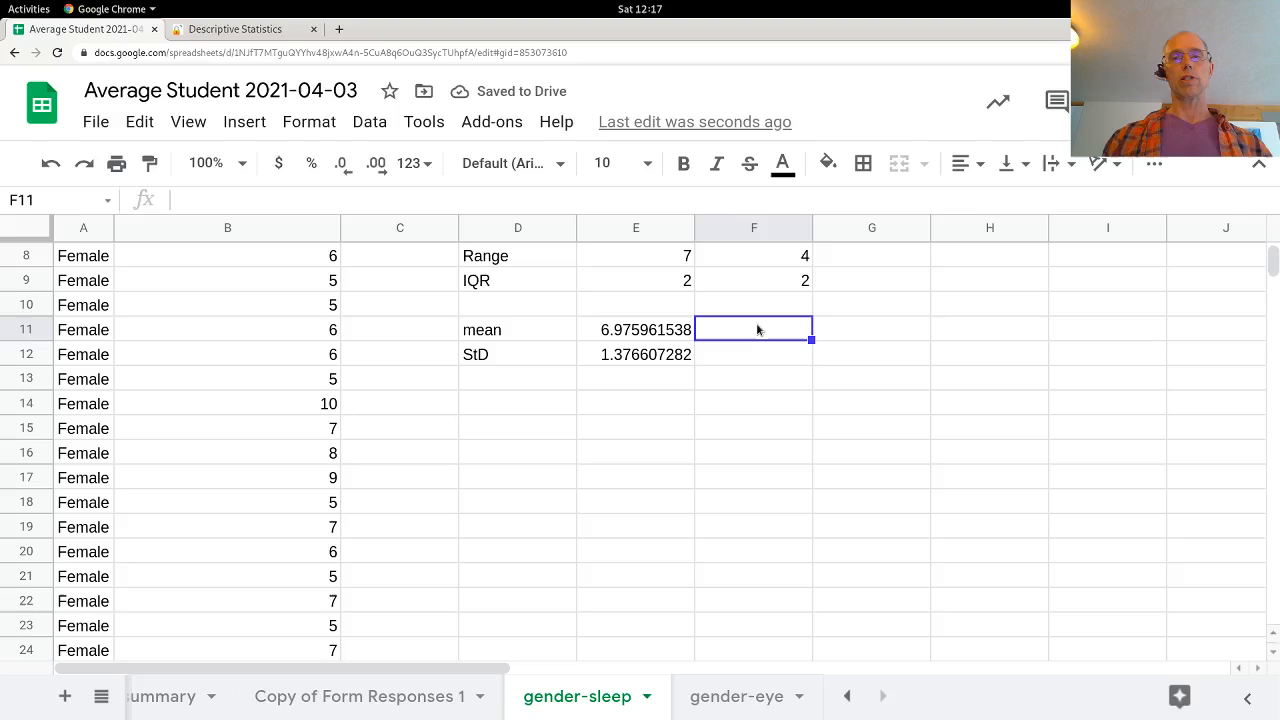
pyautogui.write('=ave')
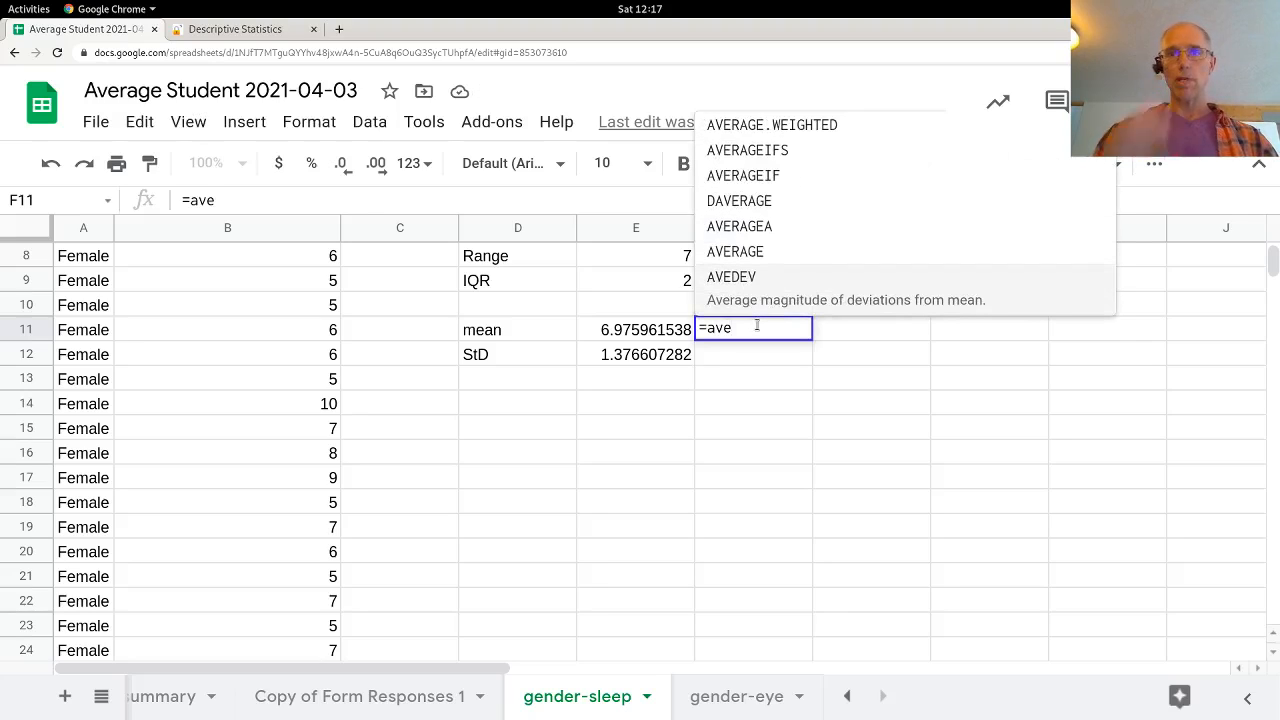
pyautogui.press('Down')
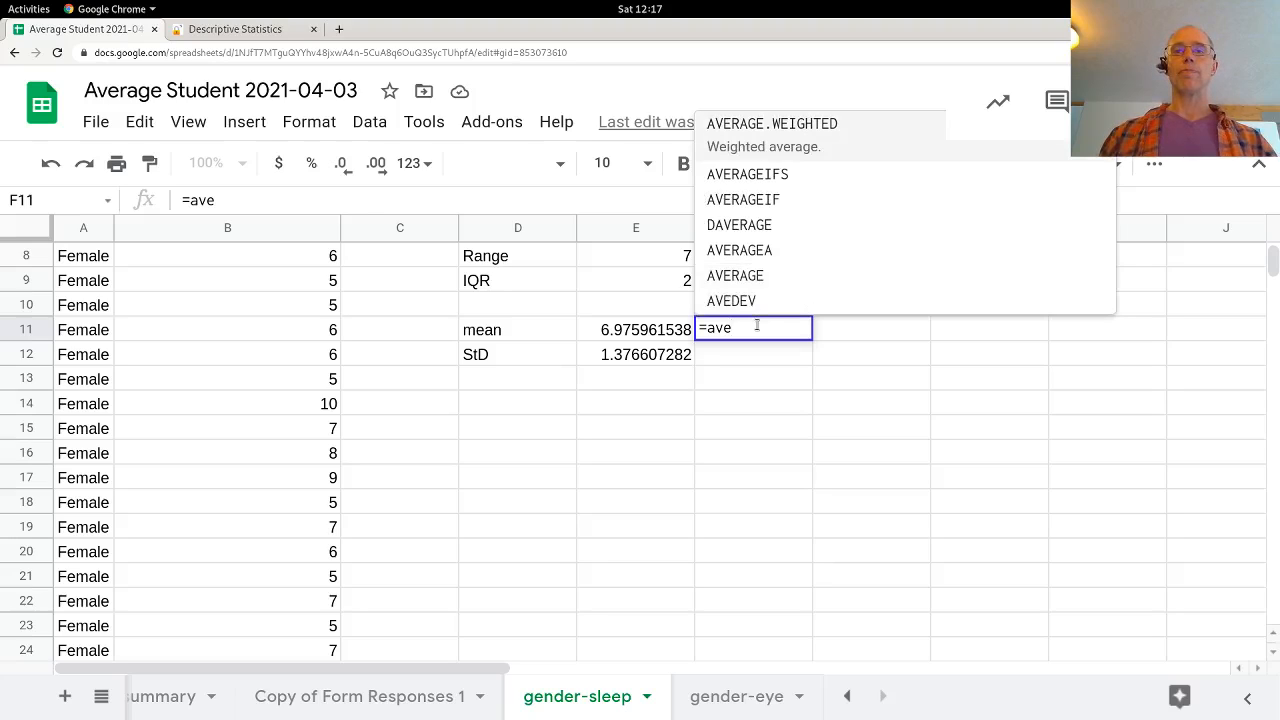
pyautogui.write('r')
pyautogui.press('Tab')
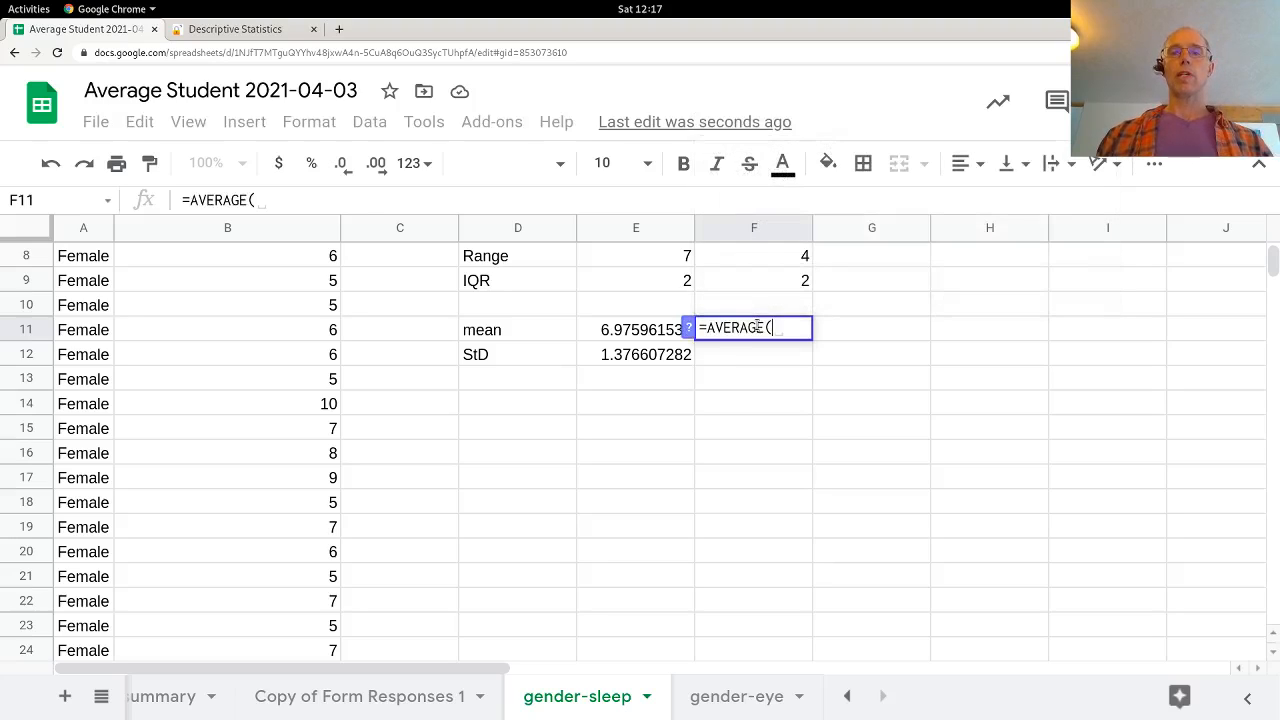
pyautogui.scroll(-12, 288, 418)
pyautogui.scroll(-10, 288, 418)
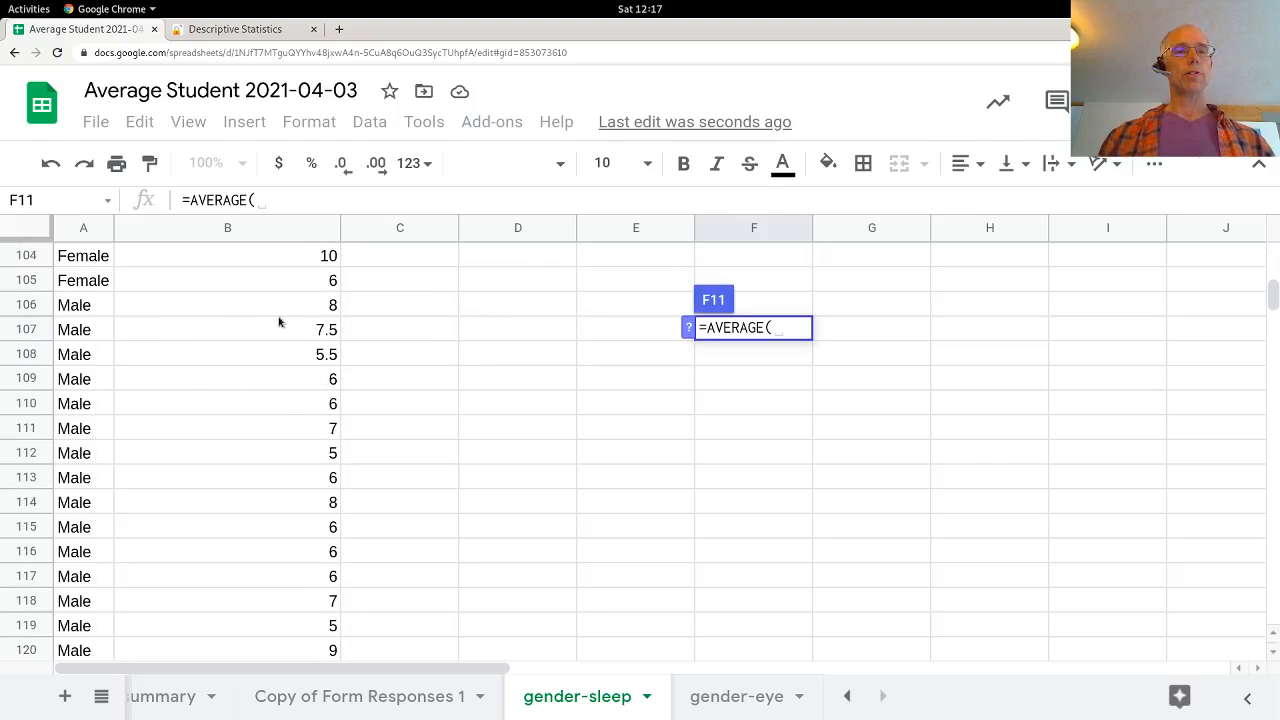
pyautogui.click(328, 304)
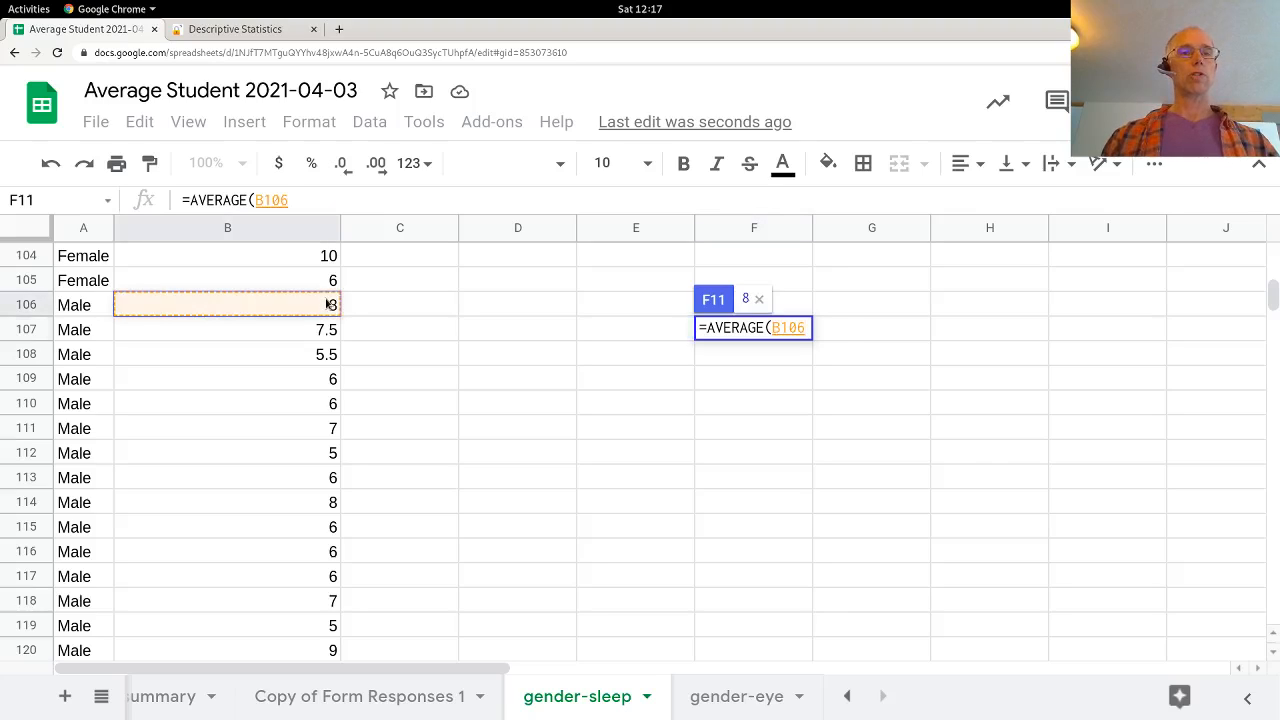
pyautogui.hotkey('shift', 'Down')
pyautogui.hotkey('shift', 'Down')
pyautogui.hotkey('shift', 'Down')
pyautogui.hotkey('shift', 'Down')
pyautogui.hotkey('shift', 'Down')
pyautogui.hotkey('shift', 'Down')
pyautogui.hotkey('shift', 'Down')
pyautogui.hotkey('shift', 'Down')
pyautogui.hotkey('shift', 'Down')
pyautogui.hotkey('shift', 'Down')
pyautogui.hotkey('shift', 'Down')
pyautogui.hotkey('shift', 'Down')
pyautogui.hotkey('shift', 'Down')
pyautogui.hotkey('shift', 'Down')
pyautogui.hotkey('shift', 'Down')
pyautogui.hotkey('shift', 'Down')
pyautogui.hotkey('shift', 'Down')
pyautogui.hotkey('shift', 'Down')
pyautogui.hotkey('shift', 'Down')
pyautogui.hotkey('shift', 'Down')
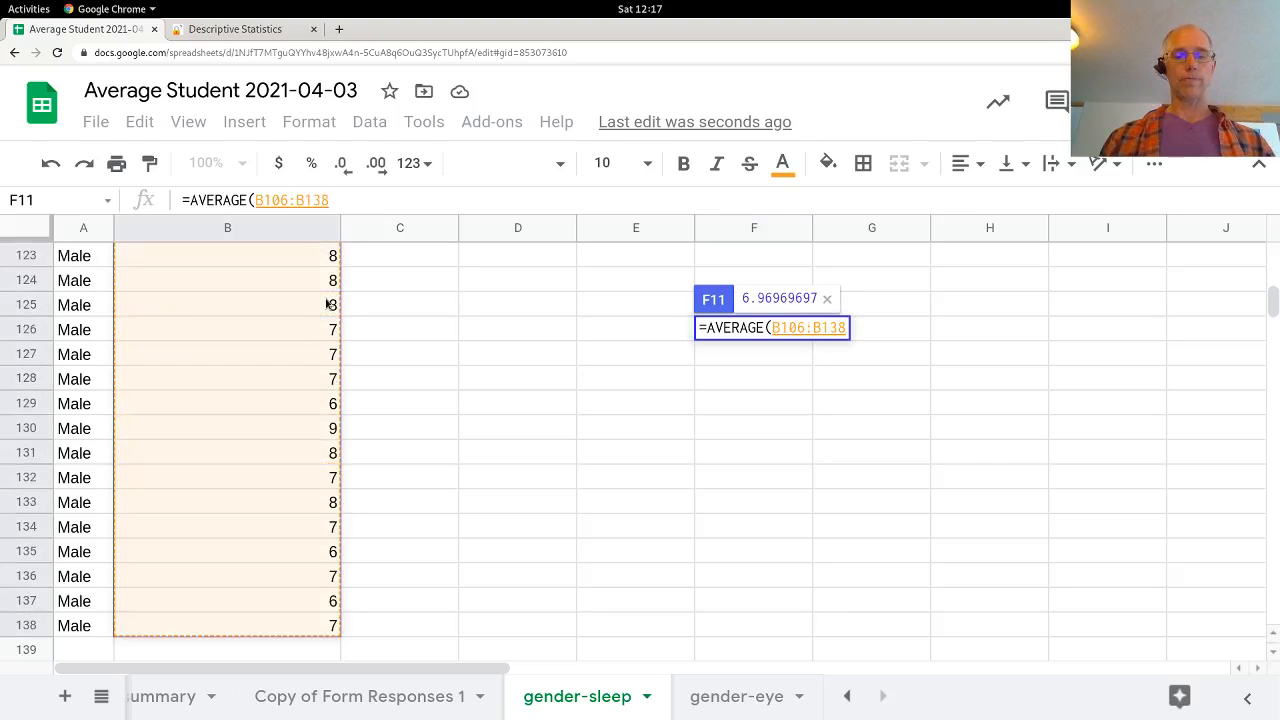
pyautogui.write(')')
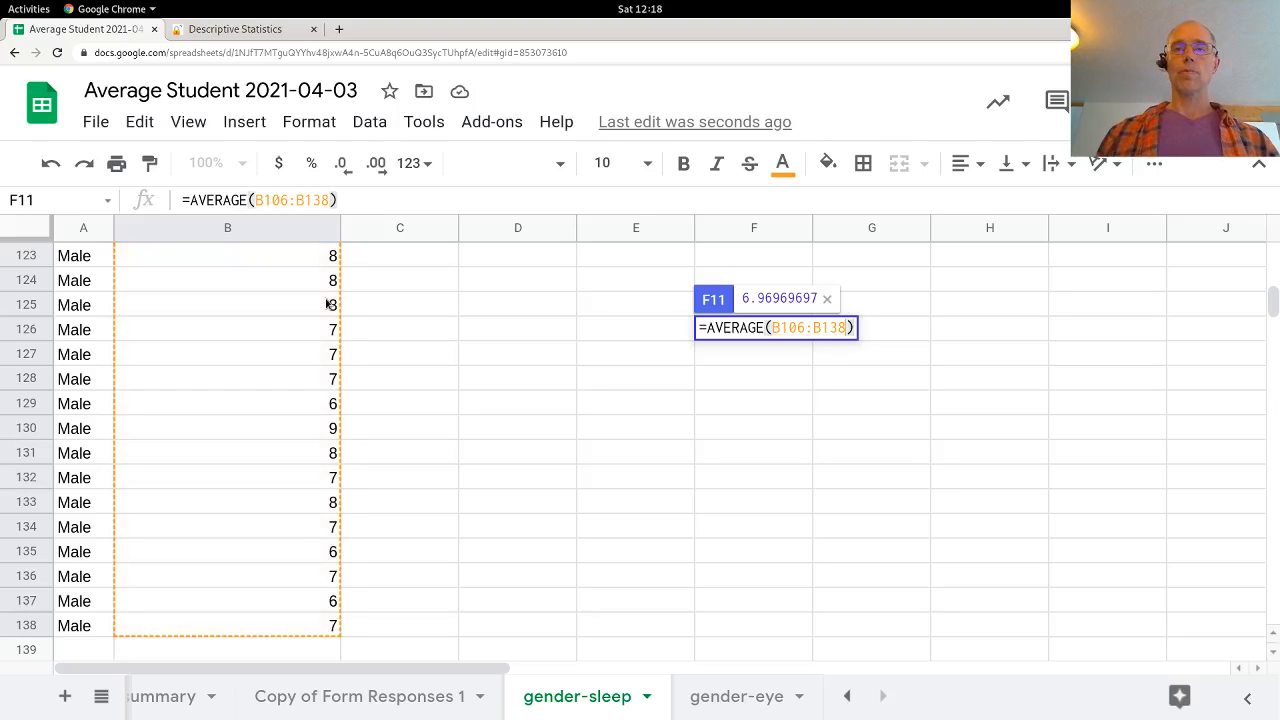
pyautogui.hotkey('shift', 'Left')
pyautogui.hotkey('shift', 'Left')
pyautogui.hotkey('shift', 'Left')
pyautogui.hotkey('shift', 'Left')
pyautogui.hotkey('shift', 'Left')
pyautogui.hotkey('shift', 'Left')
pyautogui.hotkey('shift', 'Left')
pyautogui.hotkey('ctrl', 'c')
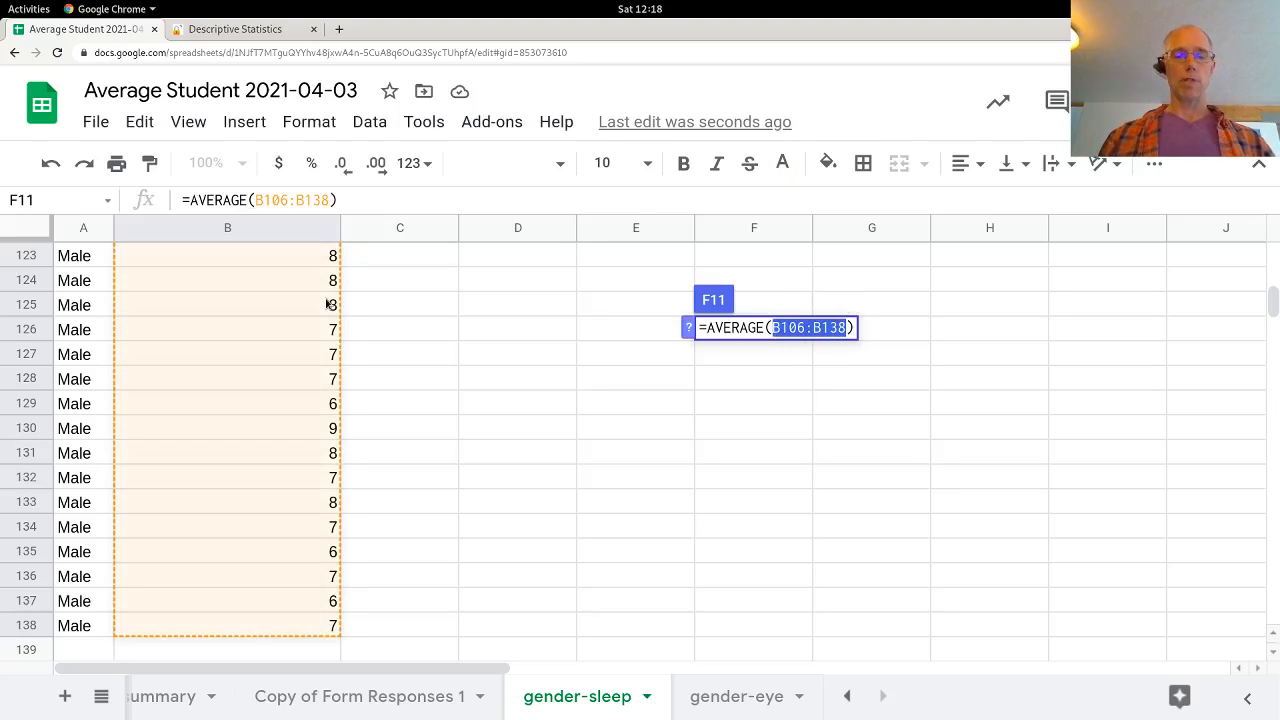
pyautogui.press('Return')
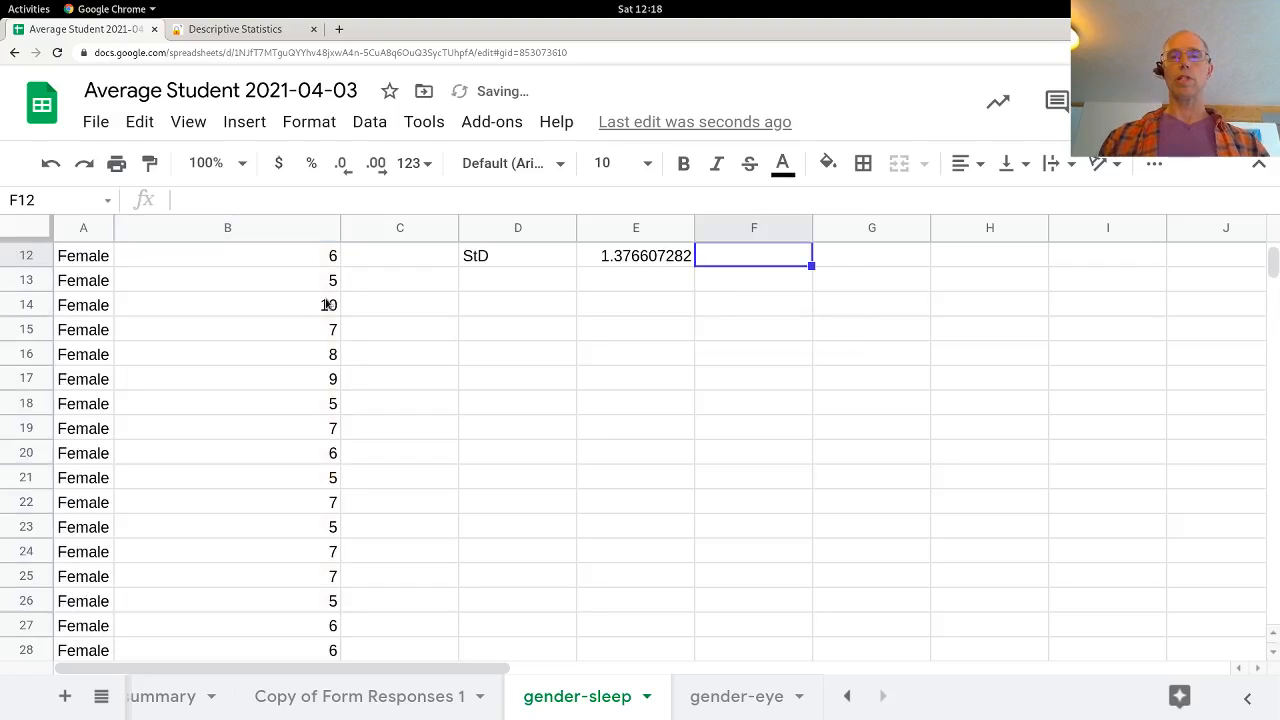
# Step: Enter the male sample standard deviation in F12 as =STDEV.S(B106:B138), reusing the copied range
pyautogui.write('=std')
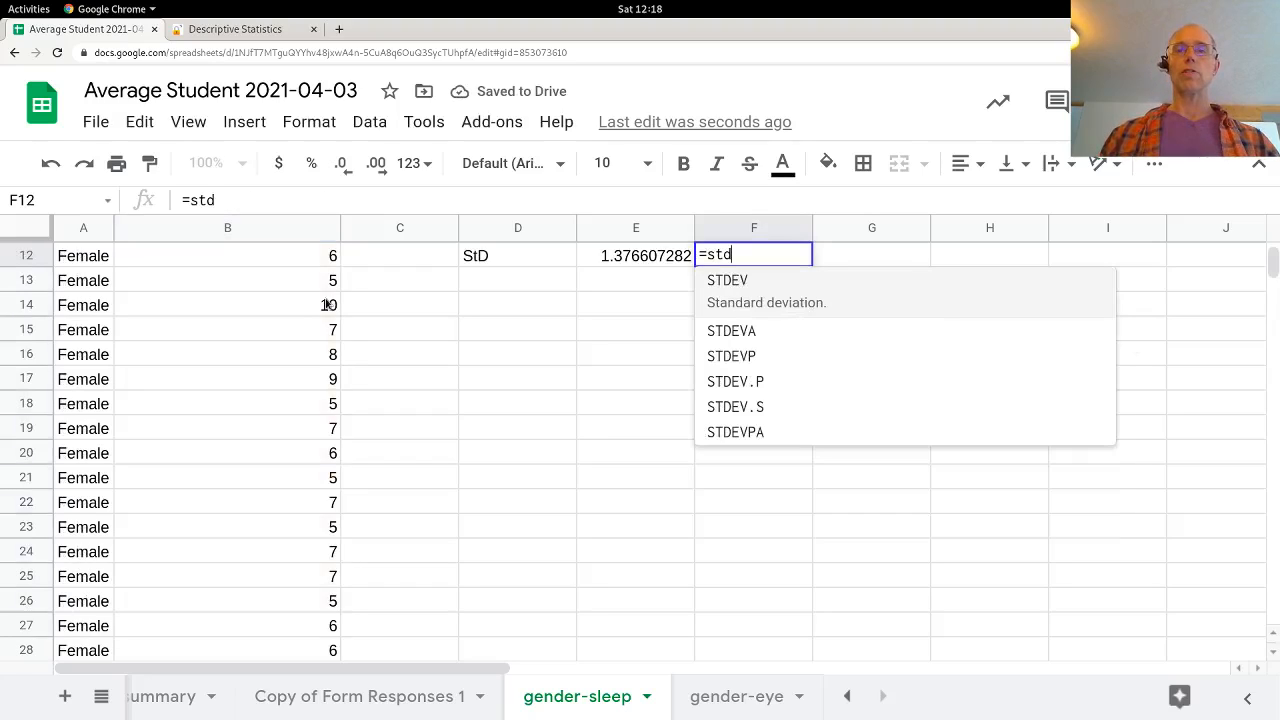
pyautogui.click(744, 408)
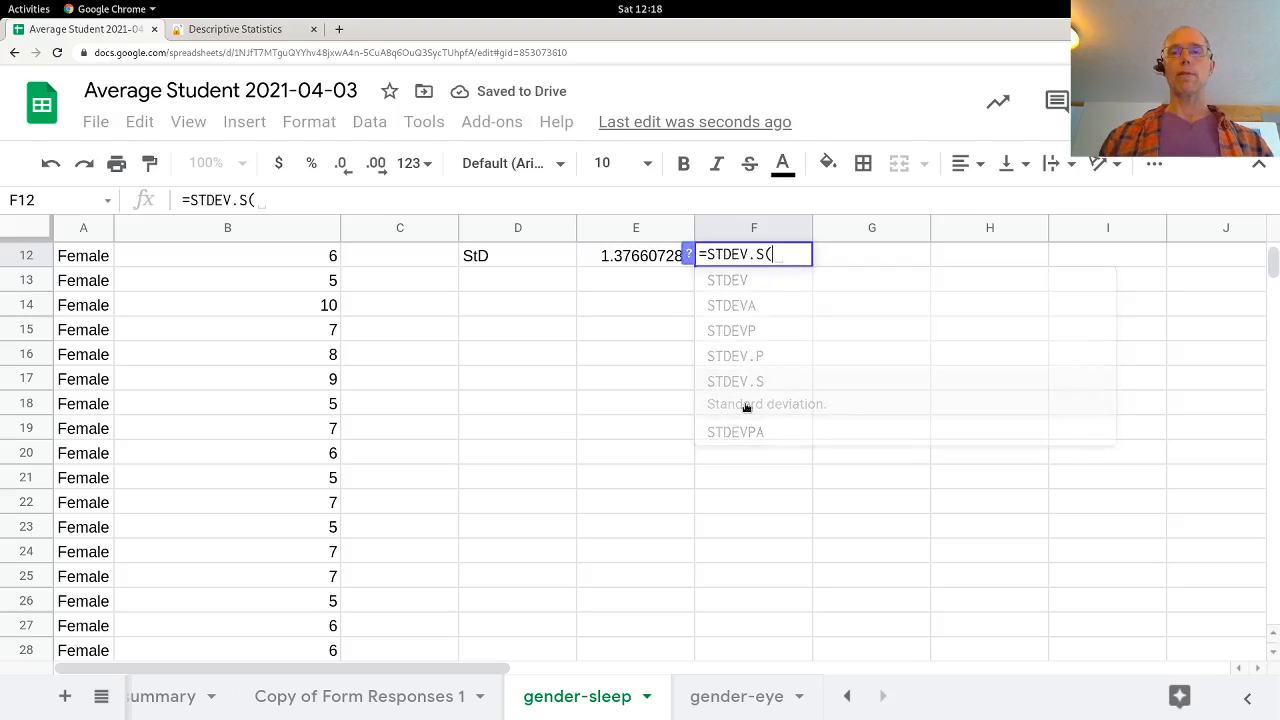
pyautogui.hotkey('ctrl', 'v')
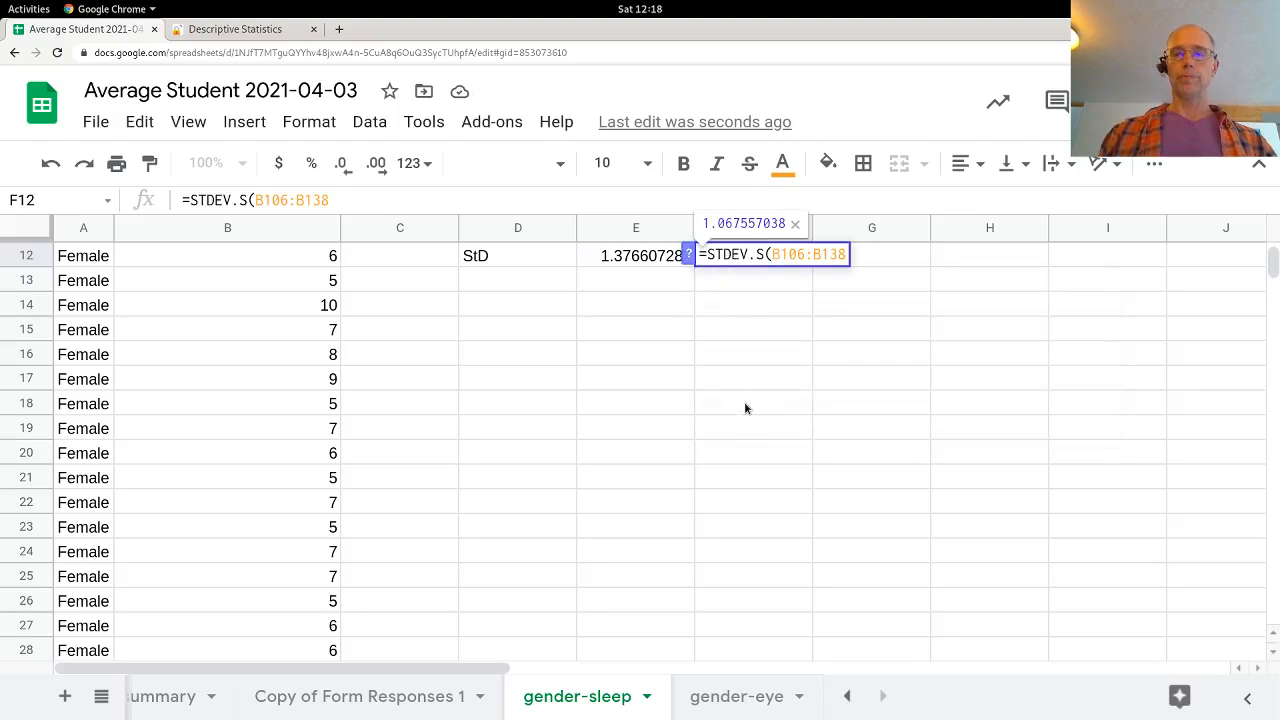
pyautogui.write(')')
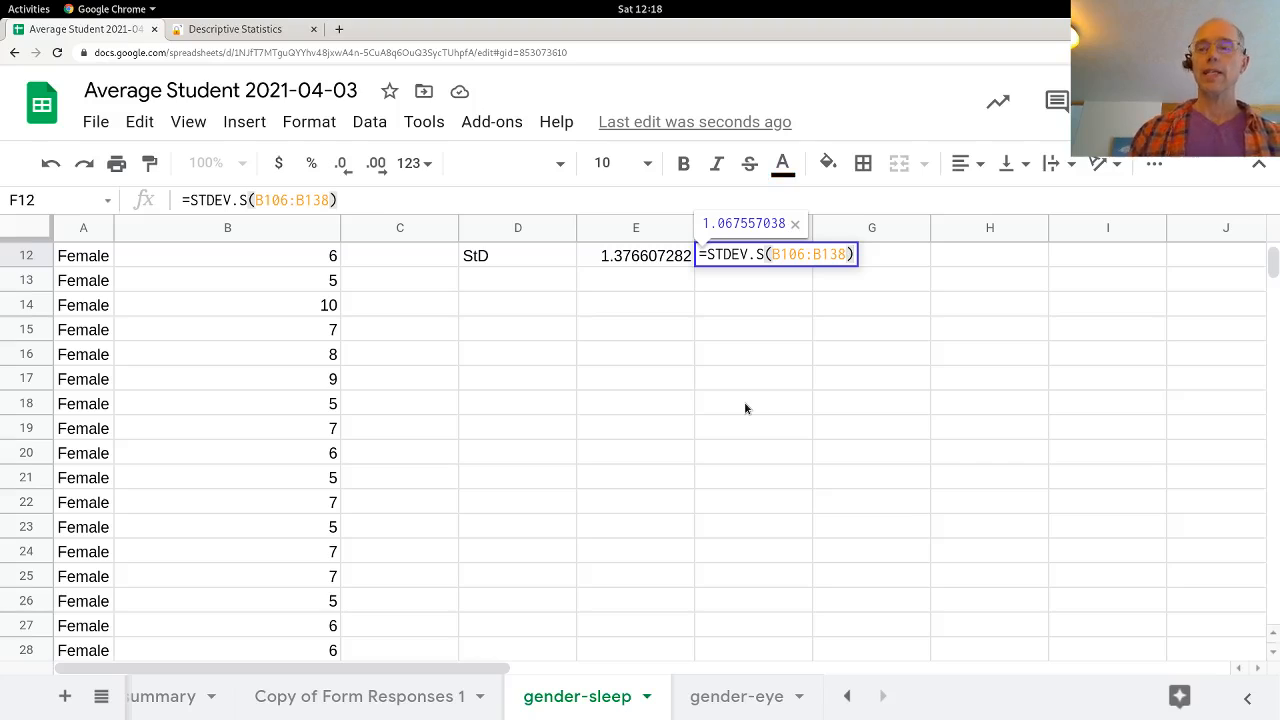
pyautogui.press('Return')
# Step: Compare the female and male means and standard deviations in rows 11 and 12
pyautogui.press('Up')
pyautogui.press('Up')
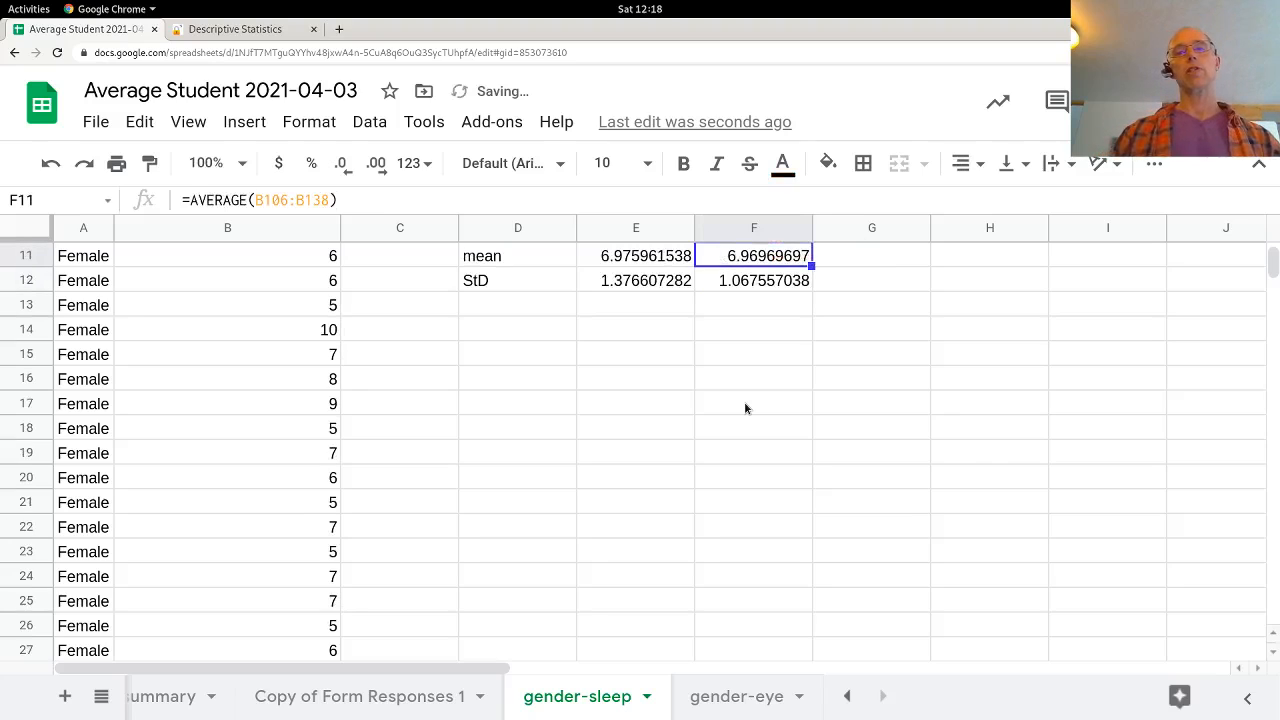
pyautogui.press('Left')
pyautogui.press('Right')
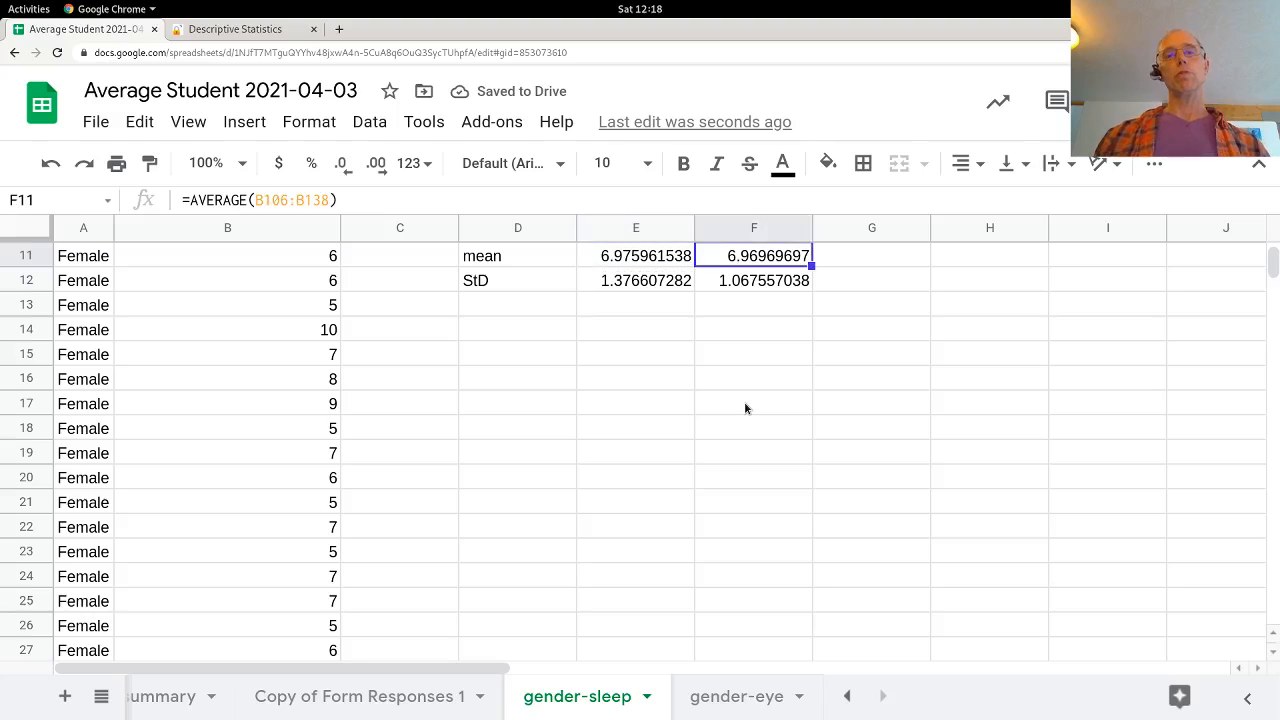
pyautogui.press('Down')
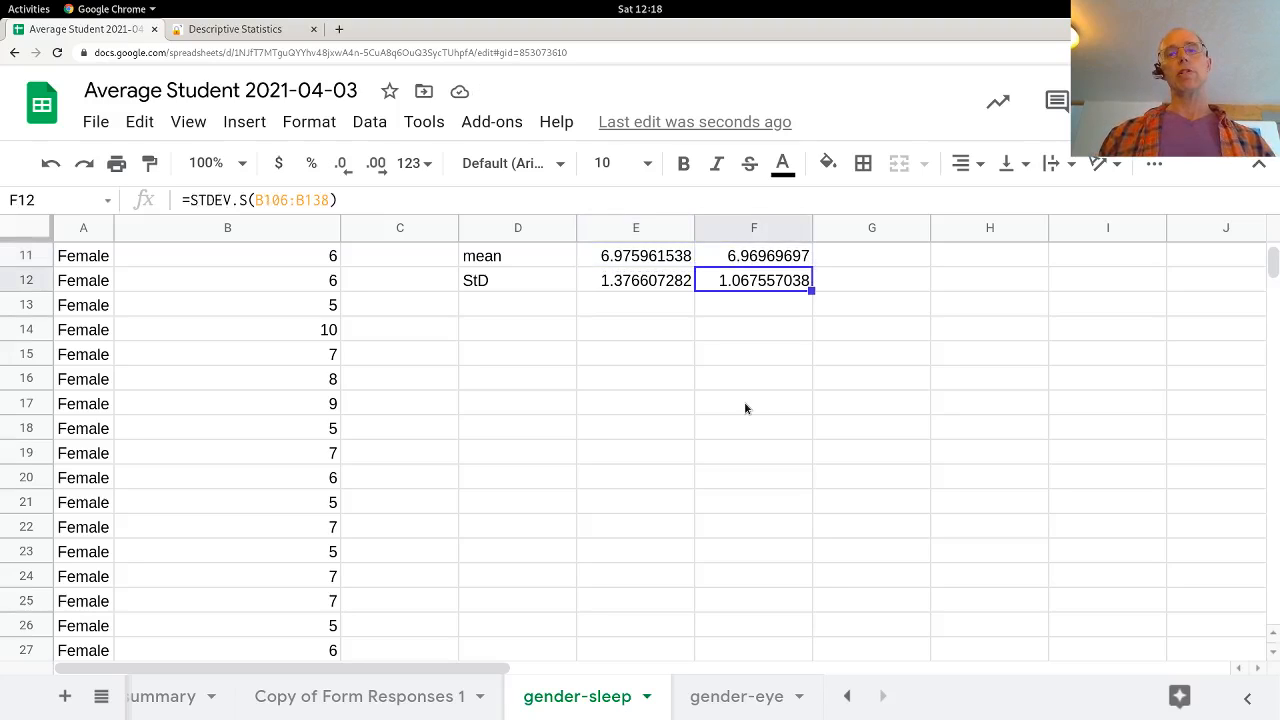
pyautogui.press('Left')
pyautogui.press('Down')
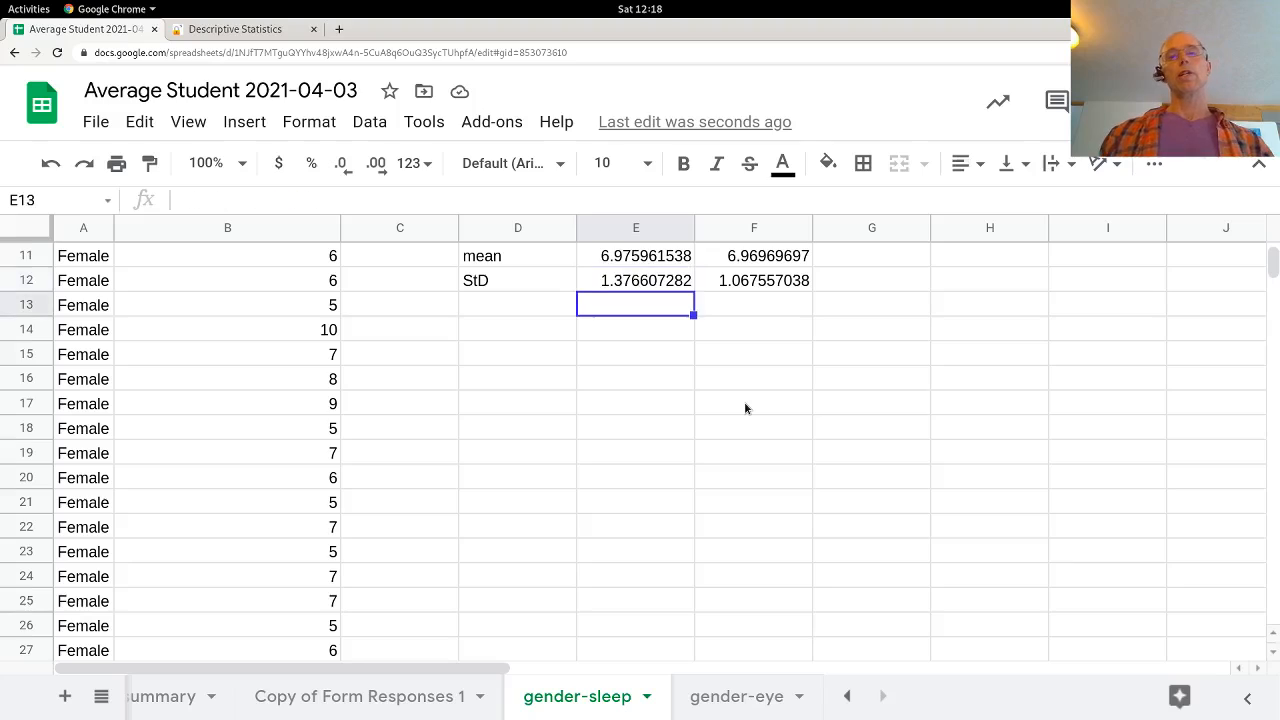
pyautogui.press('Up')
pyautogui.press('Right')
pyautogui.press('Left')
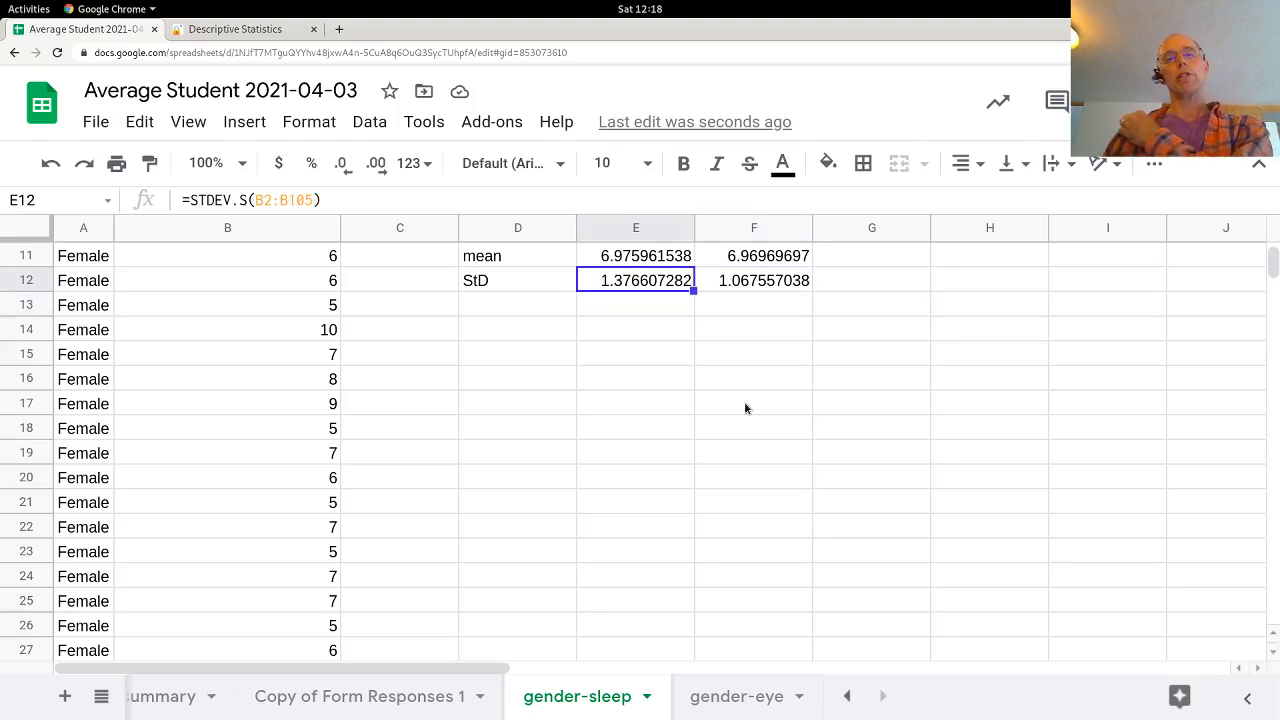
pyautogui.press('Up')
pyautogui.press('Right')
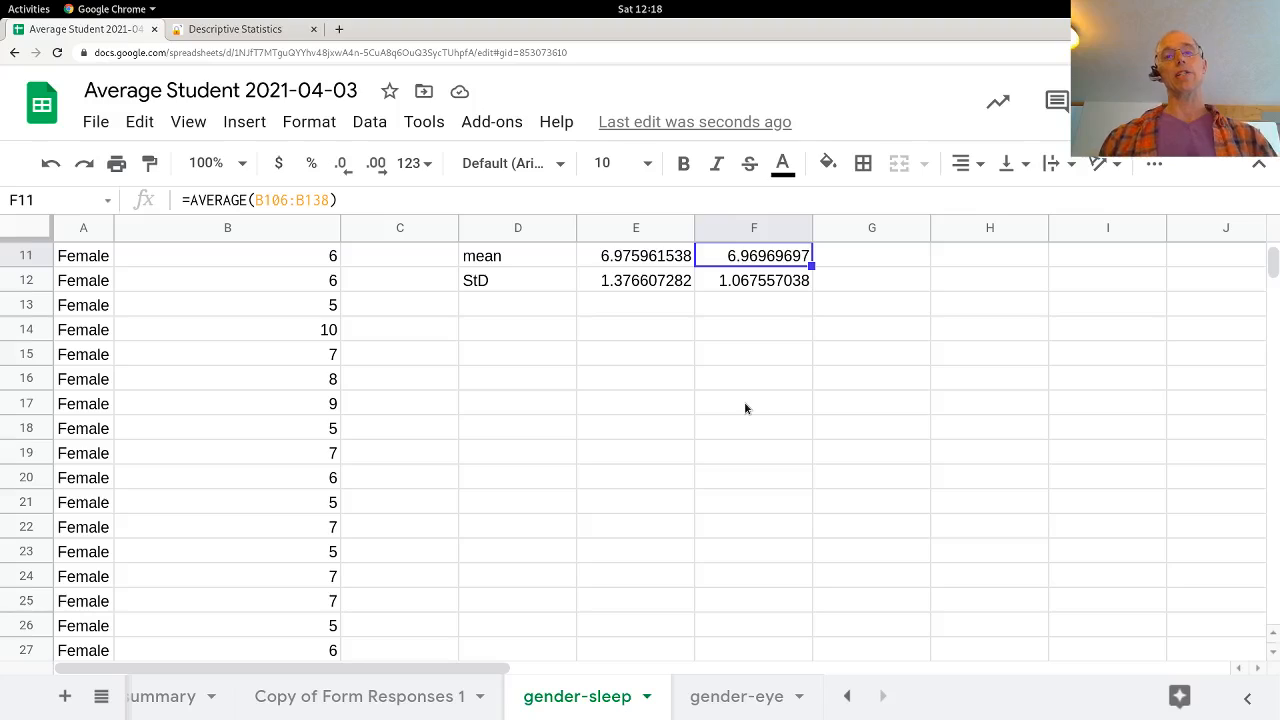
# Step: Label D13 as CV, directly below the StD label
pyautogui.press('Down')
pyautogui.press('Down')
pyautogui.press('Down')
pyautogui.press('Up')
pyautogui.press('Left')
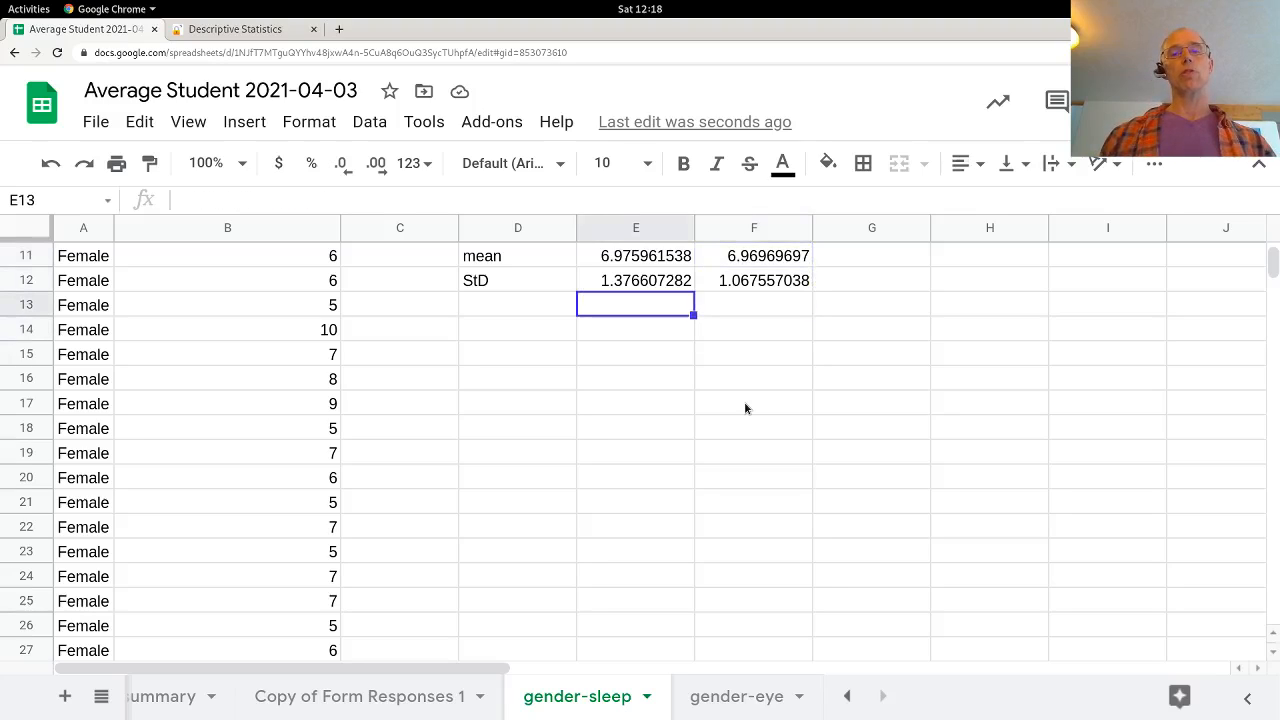
pyautogui.press('Left')
pyautogui.write('CV')
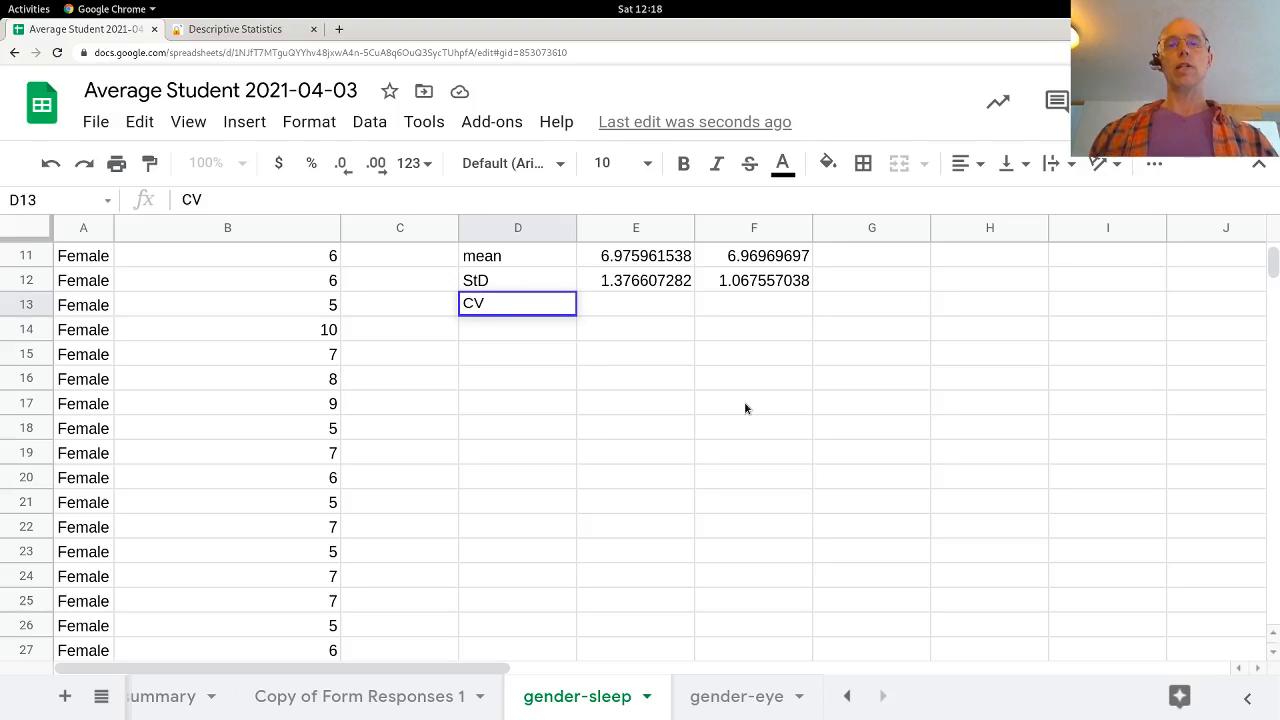
pyautogui.press('Tab')
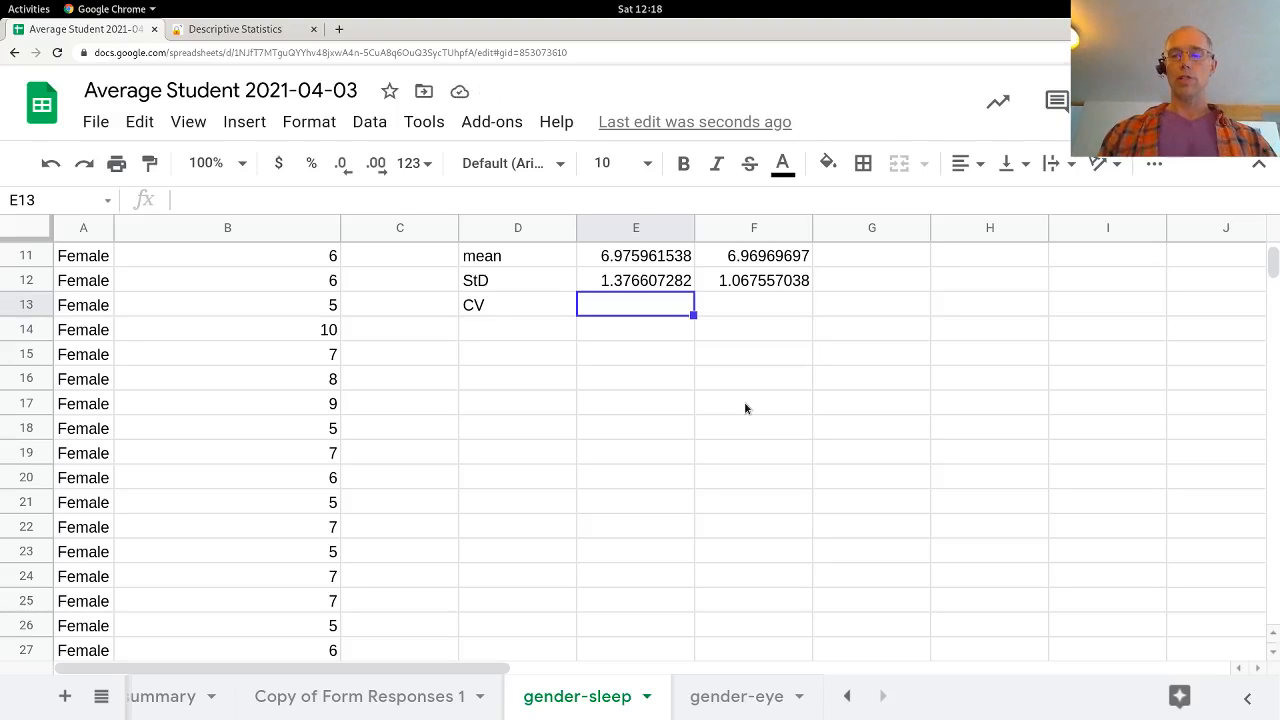
# Step: Enter the female coefficient of variation in E13 as =E12/E11
pyautogui.write('=')
pyautogui.press('Up')
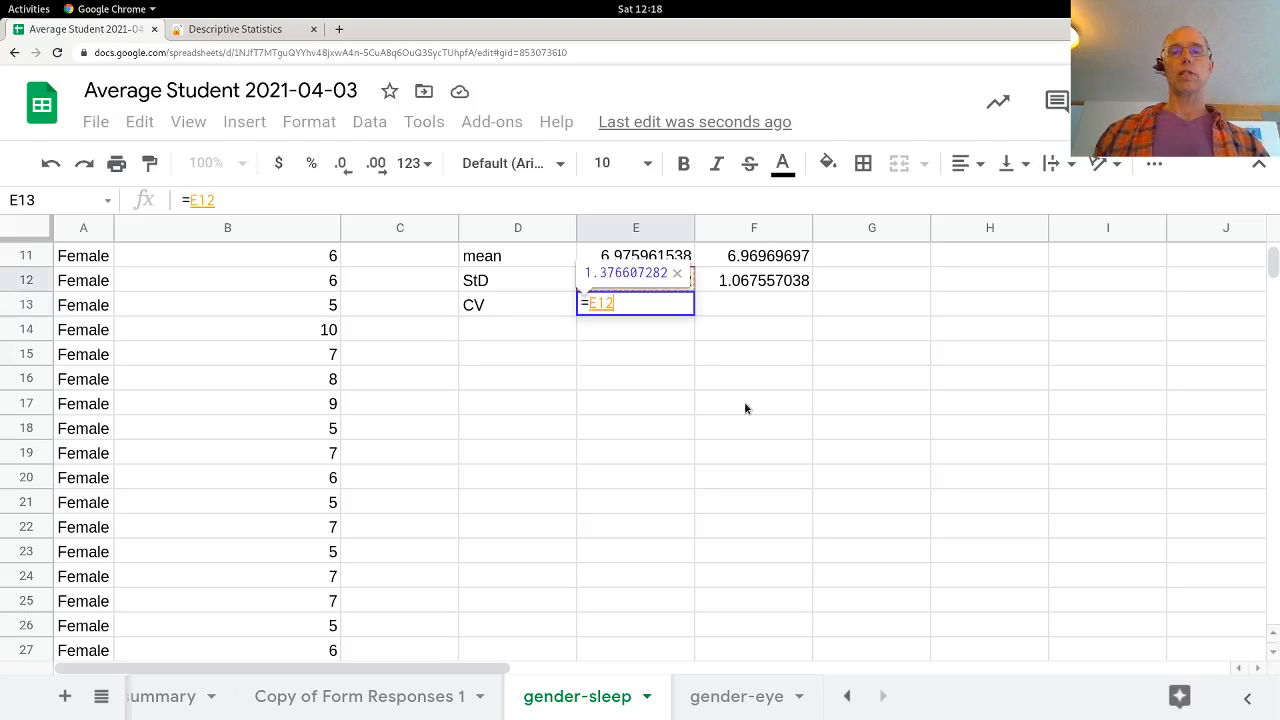
pyautogui.write('/')
pyautogui.press('Up')
pyautogui.press('Up')
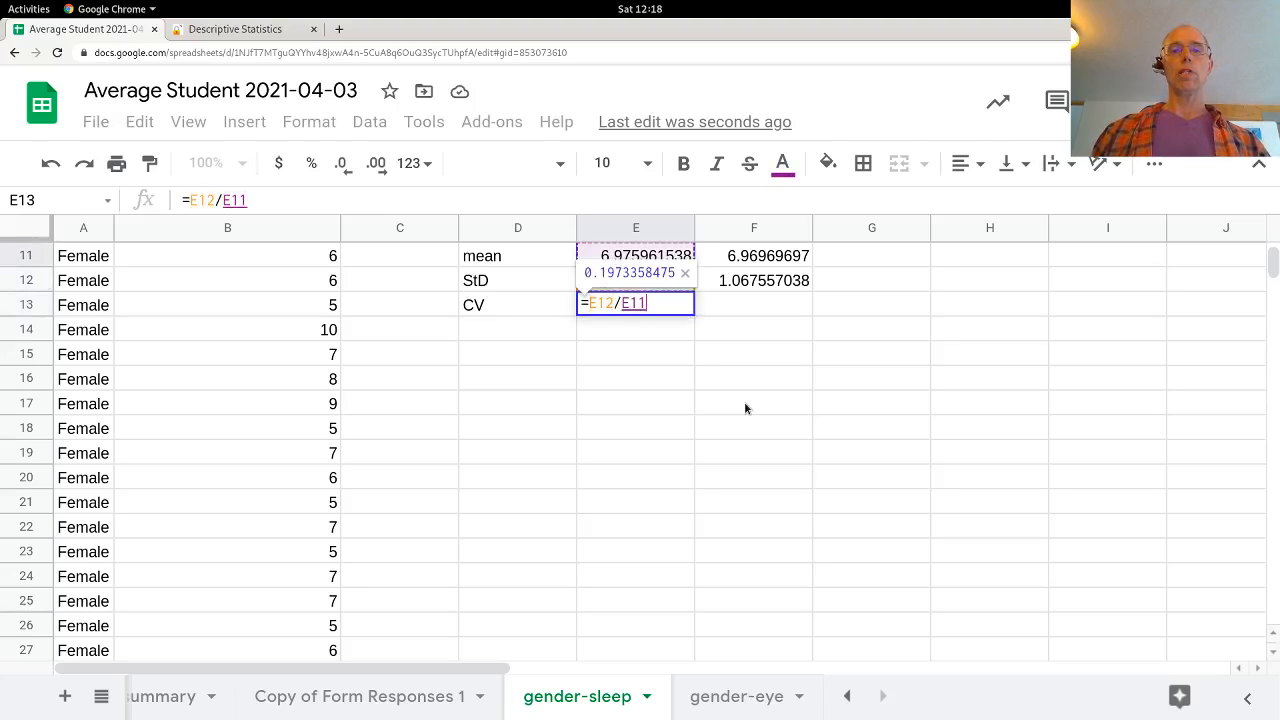
pyautogui.press('Return')
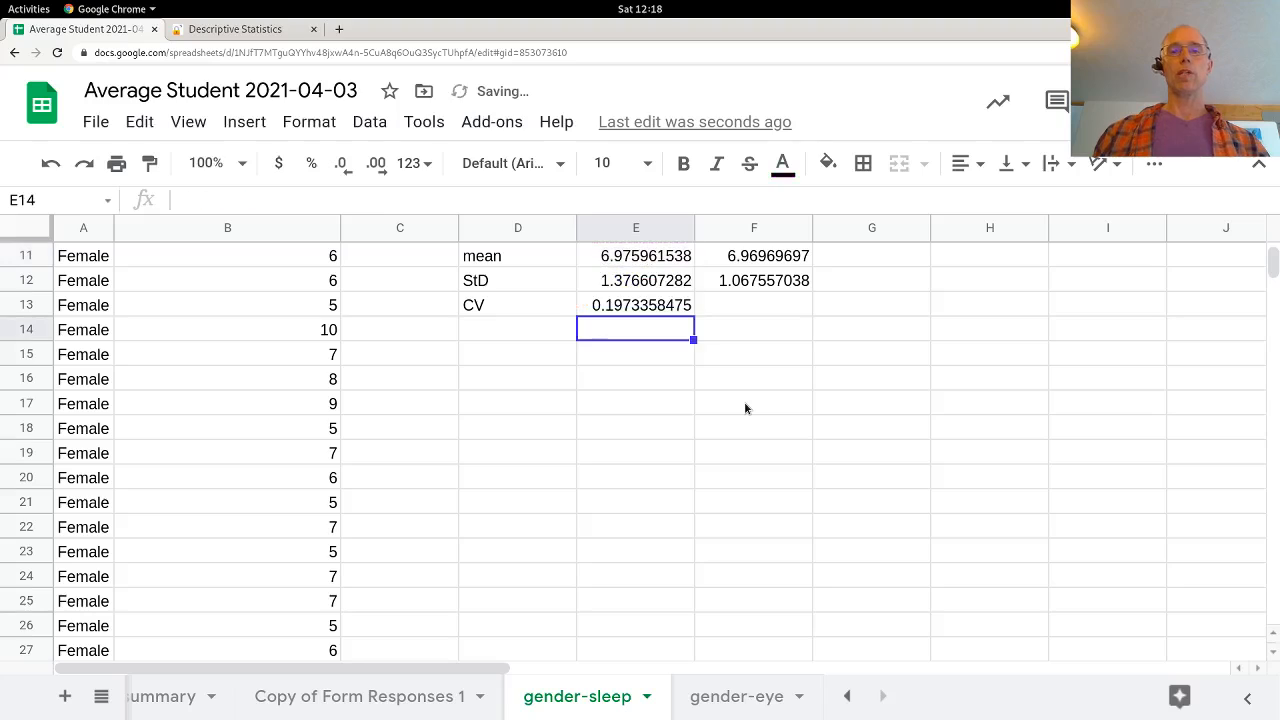
# Step: Format the female CV in E13 as a percentage and fill it across into F13 for males
pyautogui.click(637, 309)
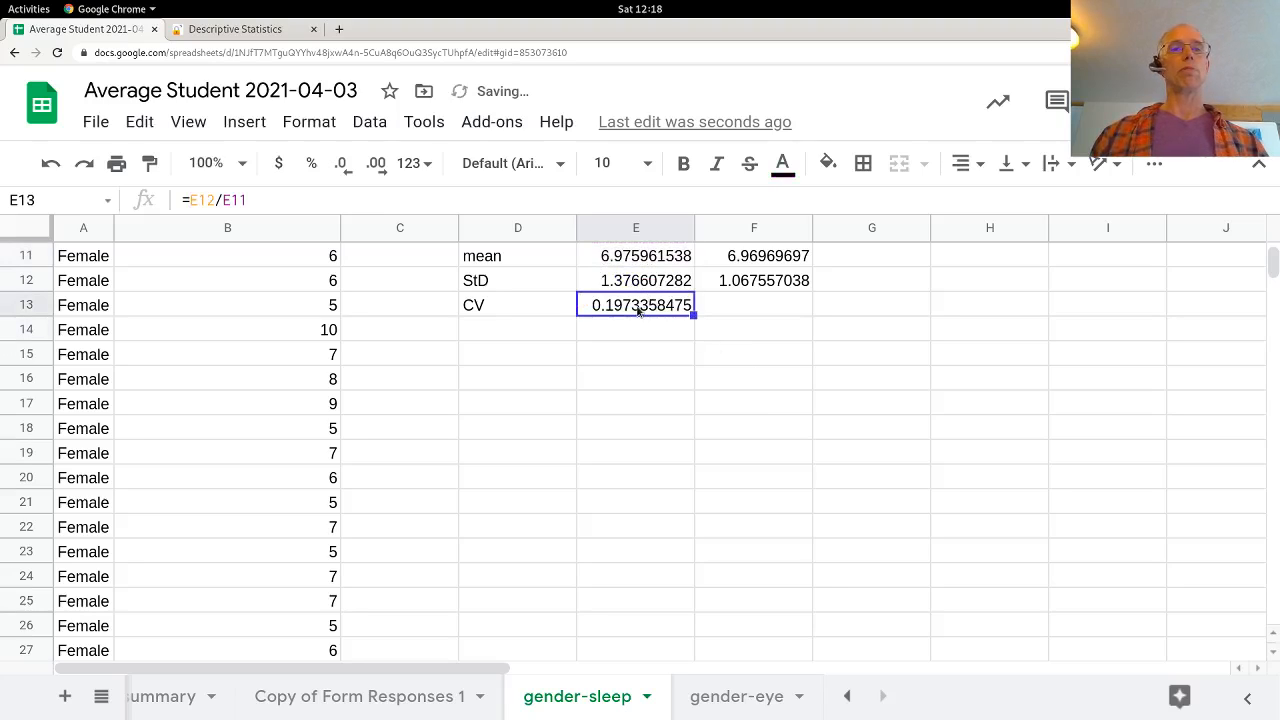
pyautogui.click(310, 168)
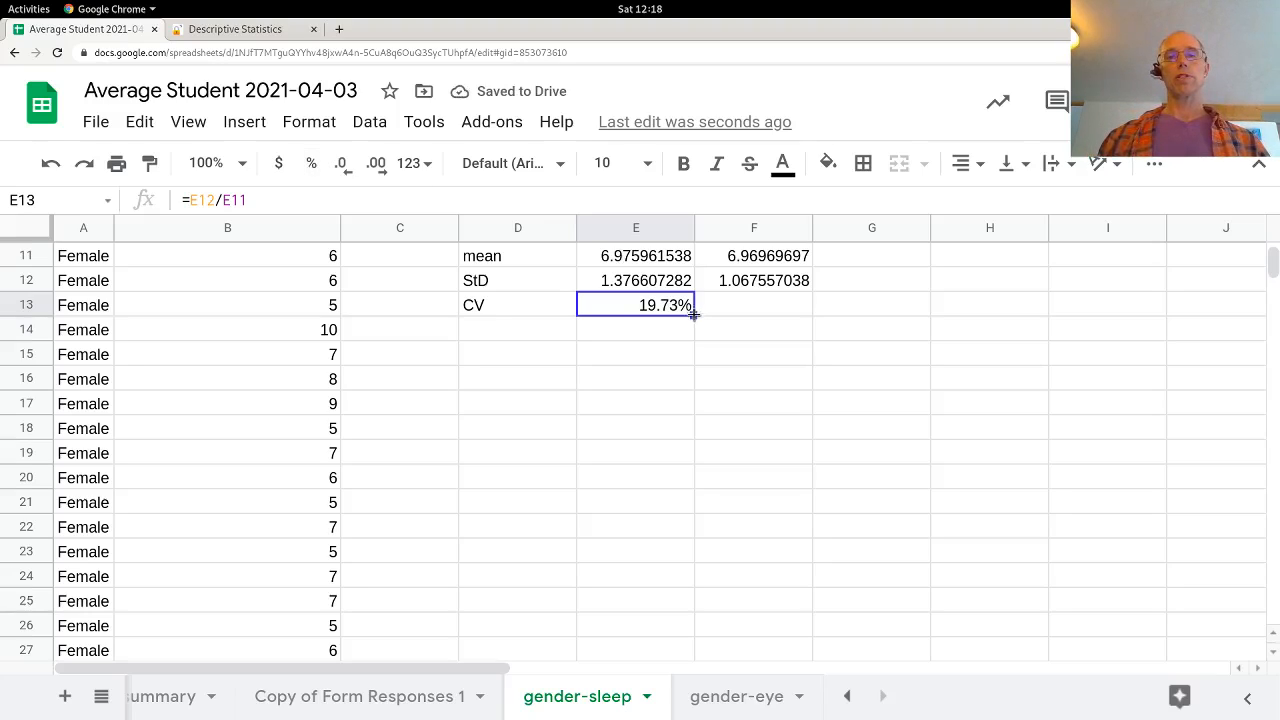
pyautogui.moveTo(694, 314); pyautogui.dragTo(737, 318)
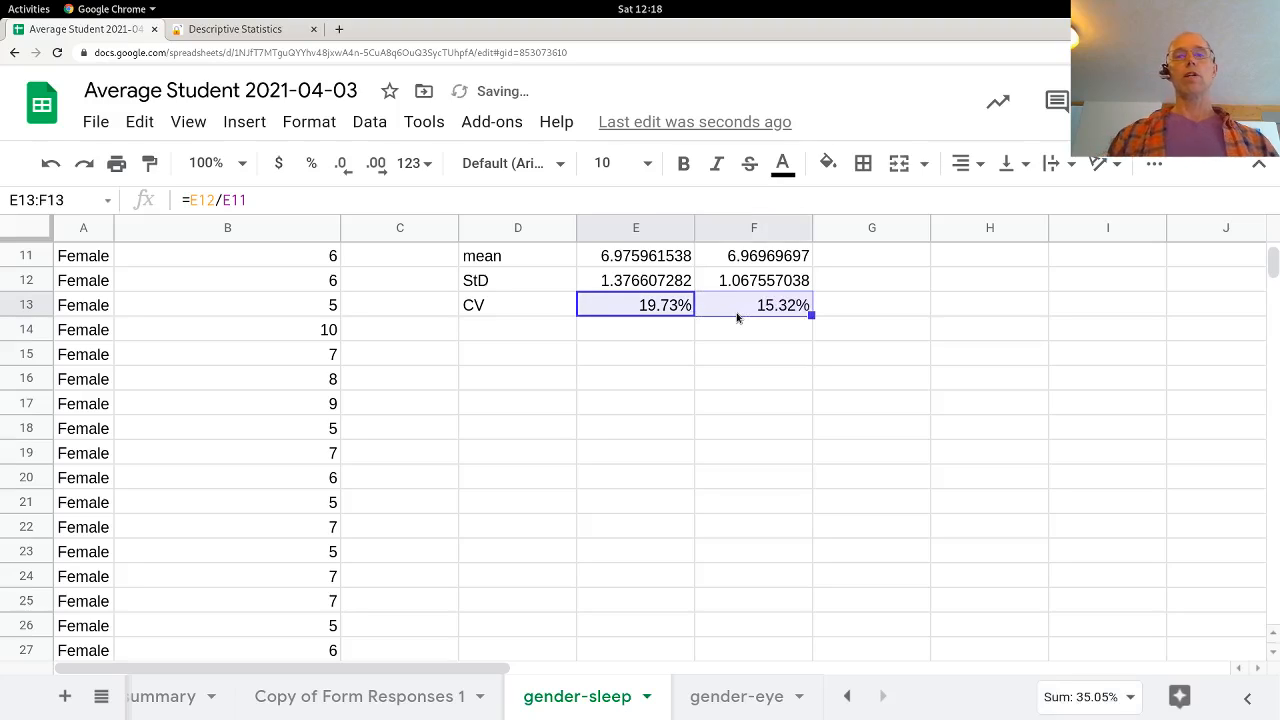
# Step: Check the male CV formula in F13 and compare the two groups' means with their coefficients of variation
pyautogui.click(737, 316)
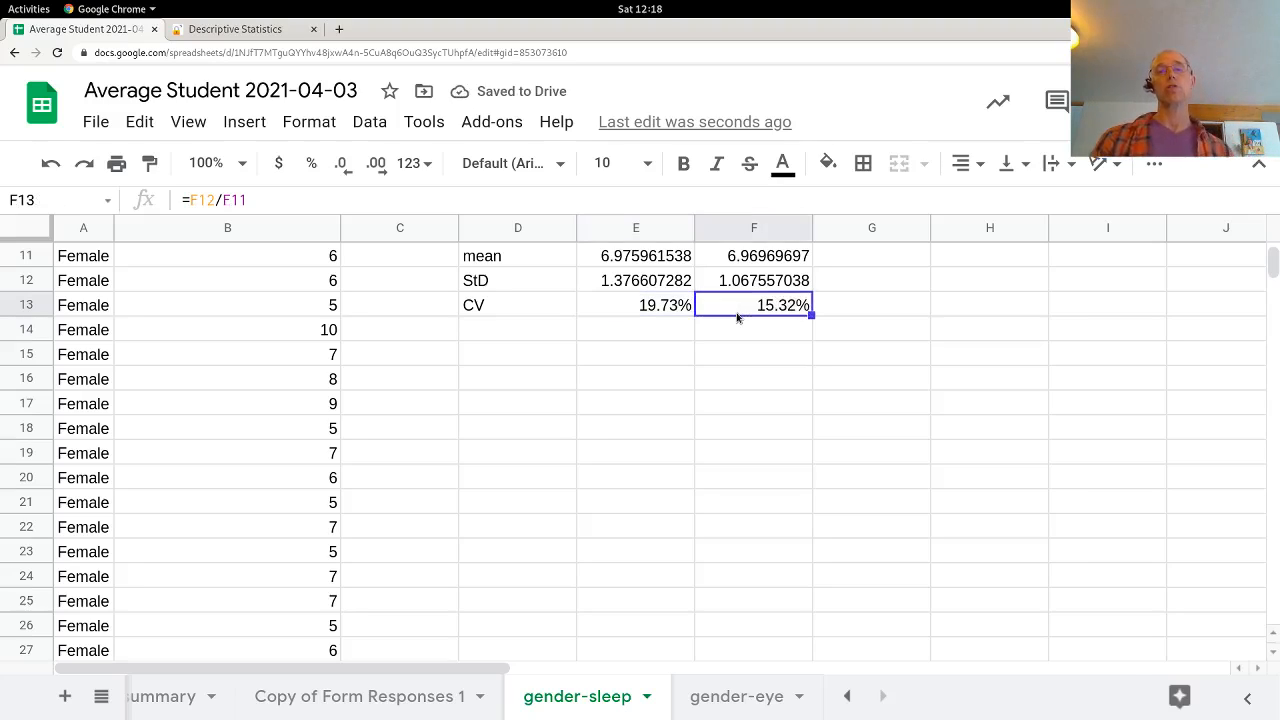
pyautogui.moveTo(637, 280); pyautogui.dragTo(729, 256)
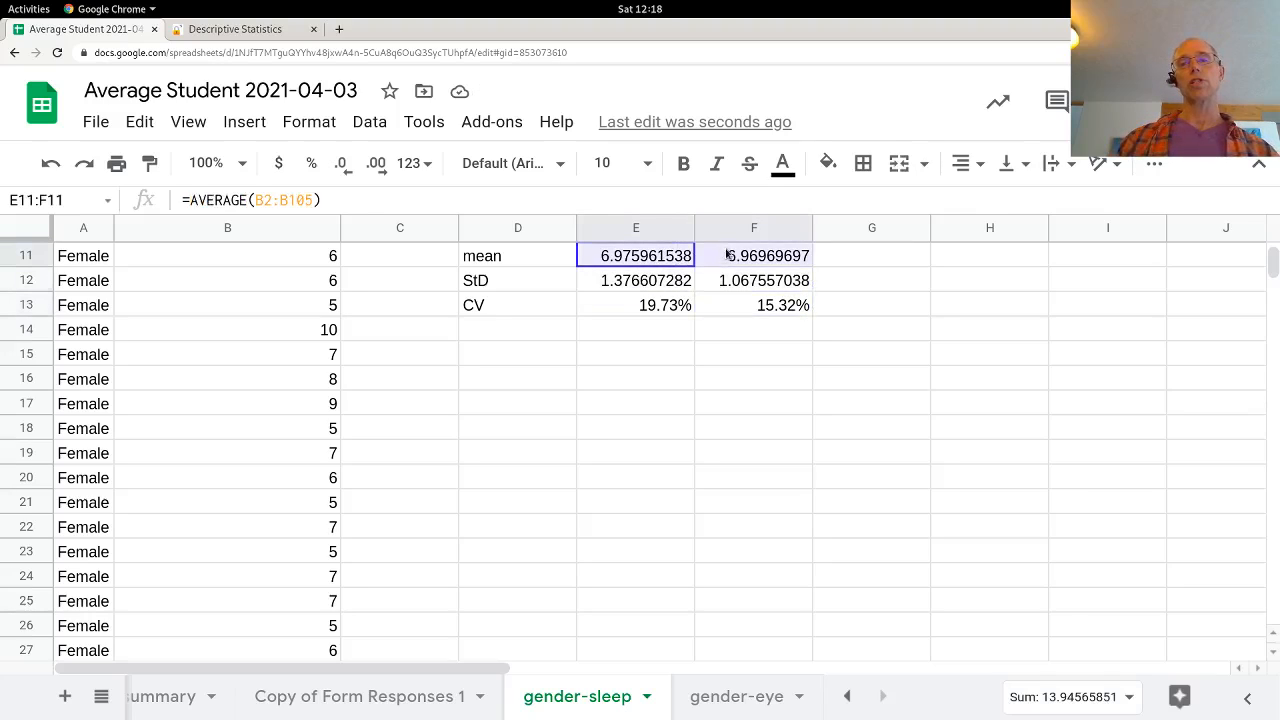
pyautogui.click(660, 311)
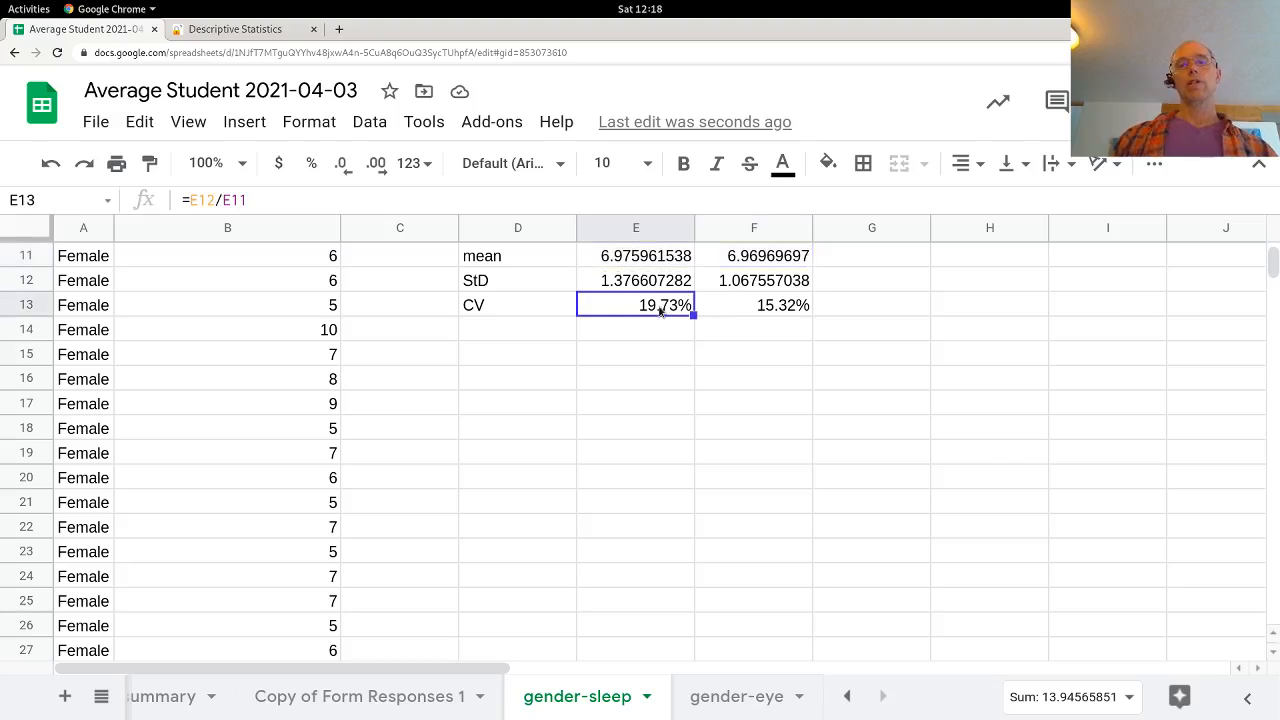
pyautogui.scroll(5, 768, 400)
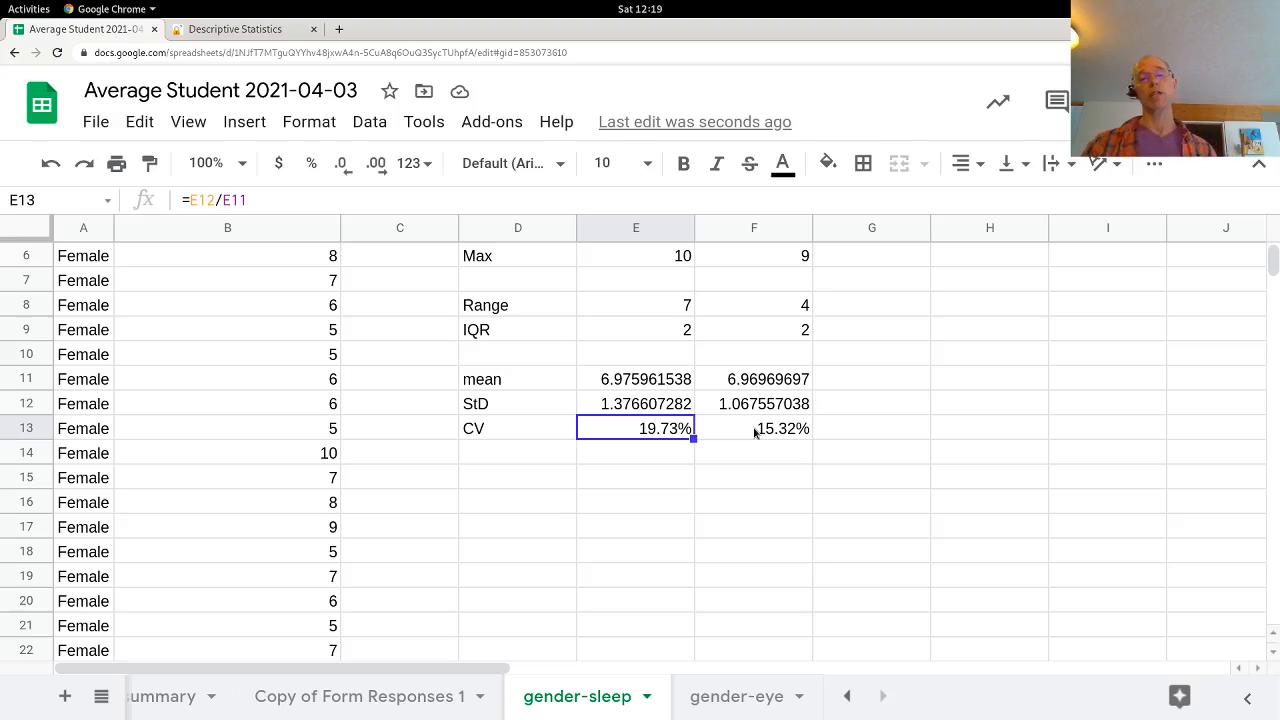
pyautogui.click(652, 381)
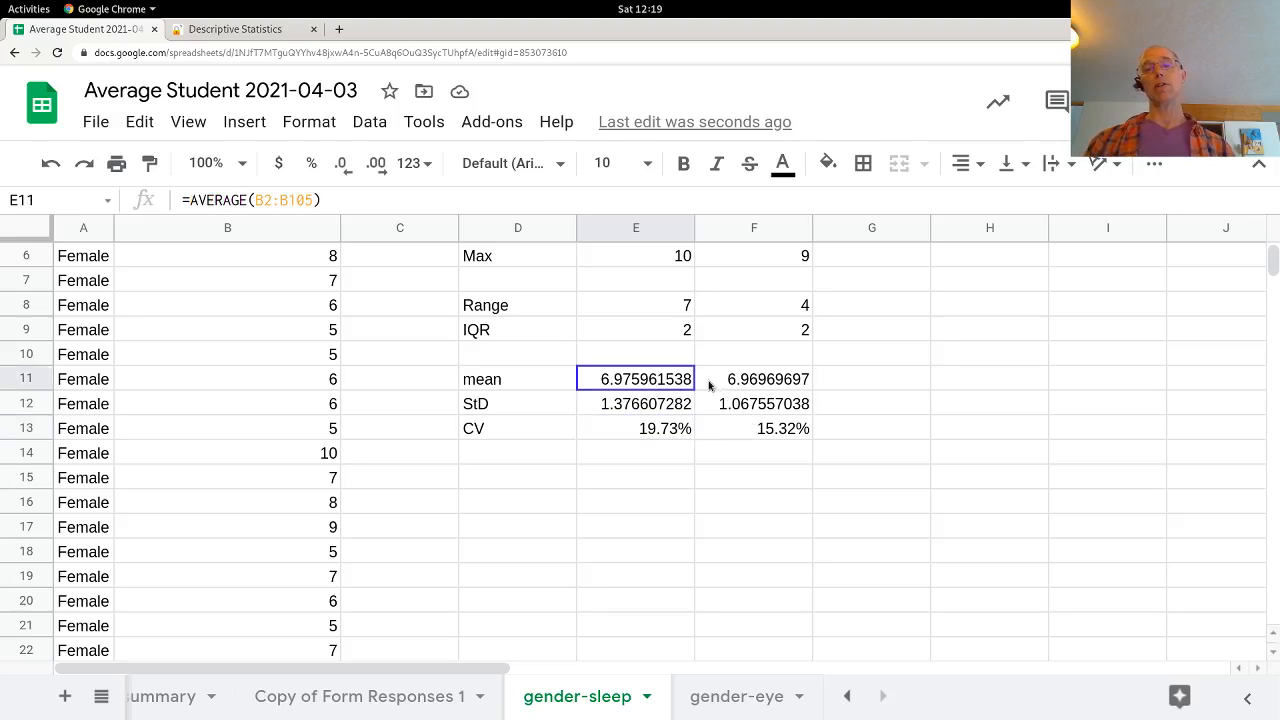
pyautogui.keyDown('shift'); pyautogui.click(729, 385); pyautogui.keyUp('shift')
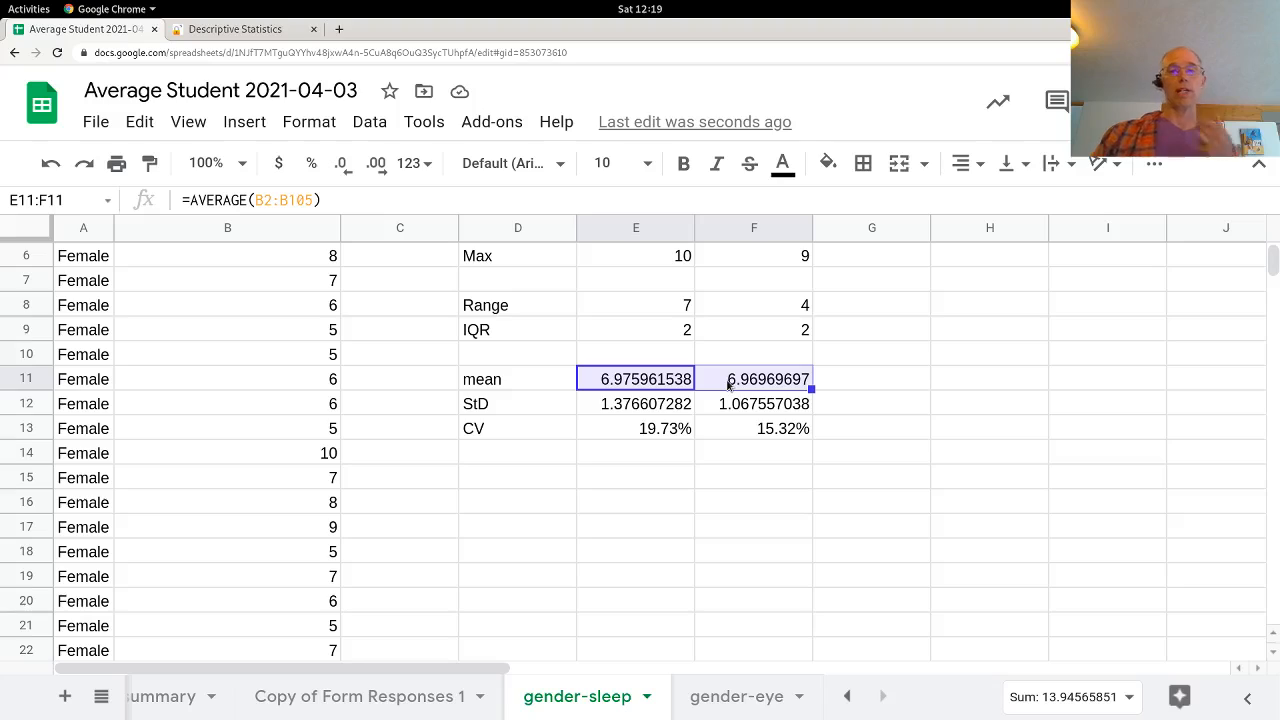
pyautogui.click(650, 438)
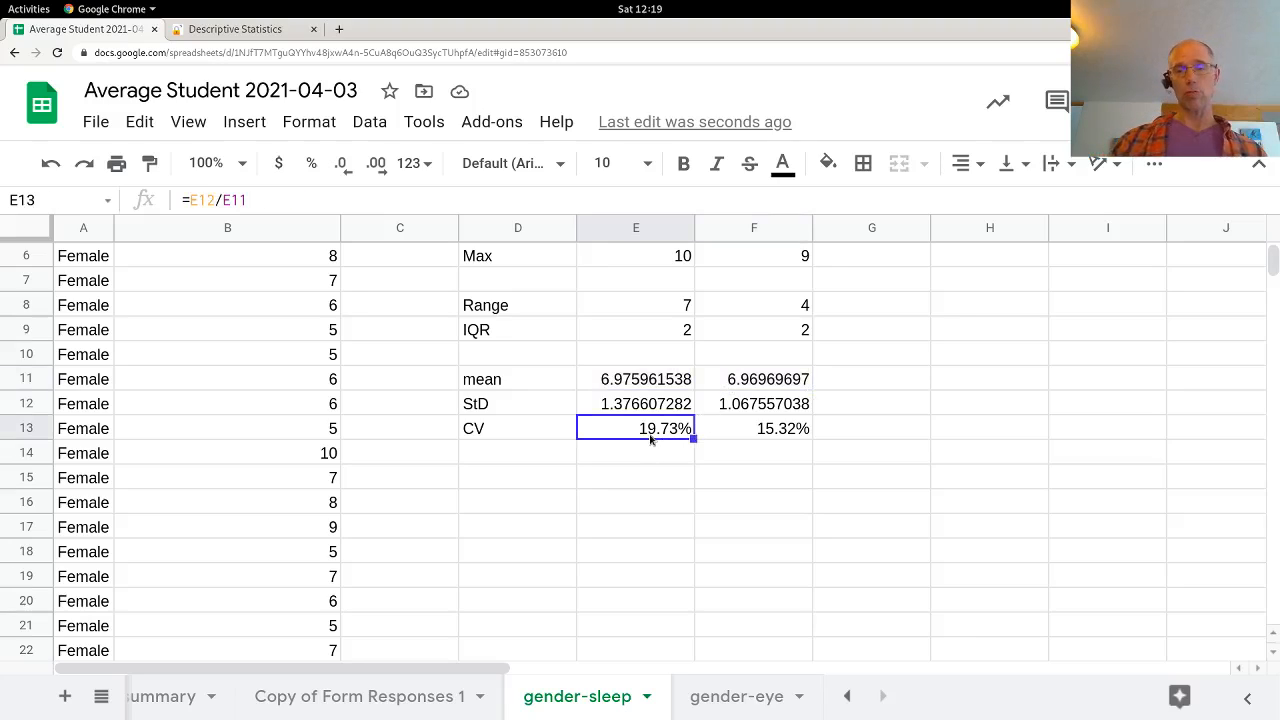